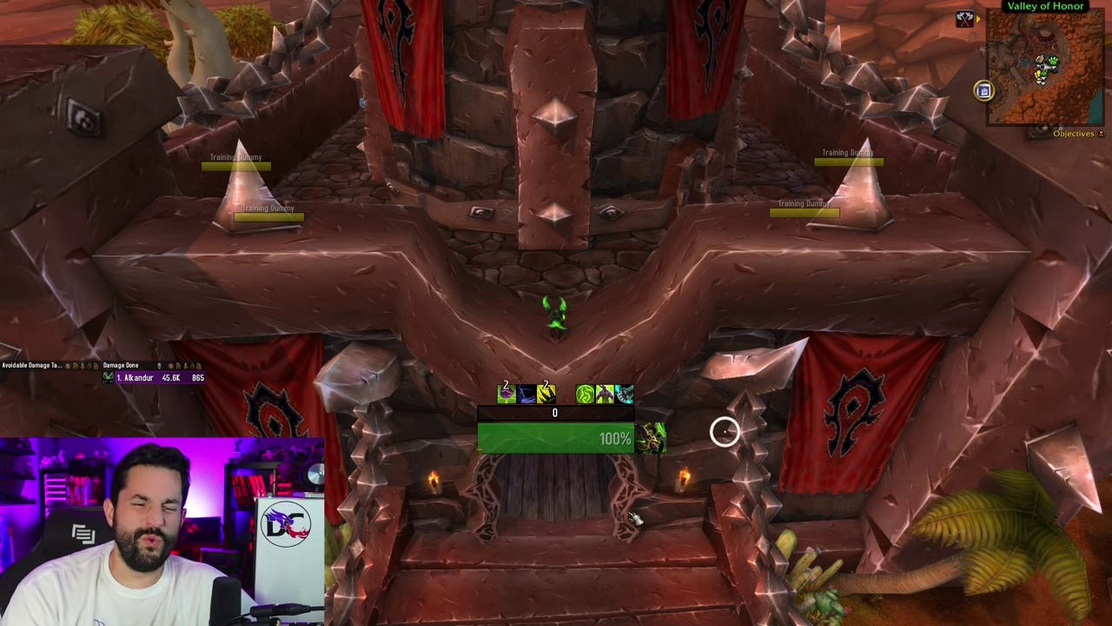
Step: Walk to the training dummies, hit one with abilities 1 and 2, then open Bartender4's configuration
key("d")
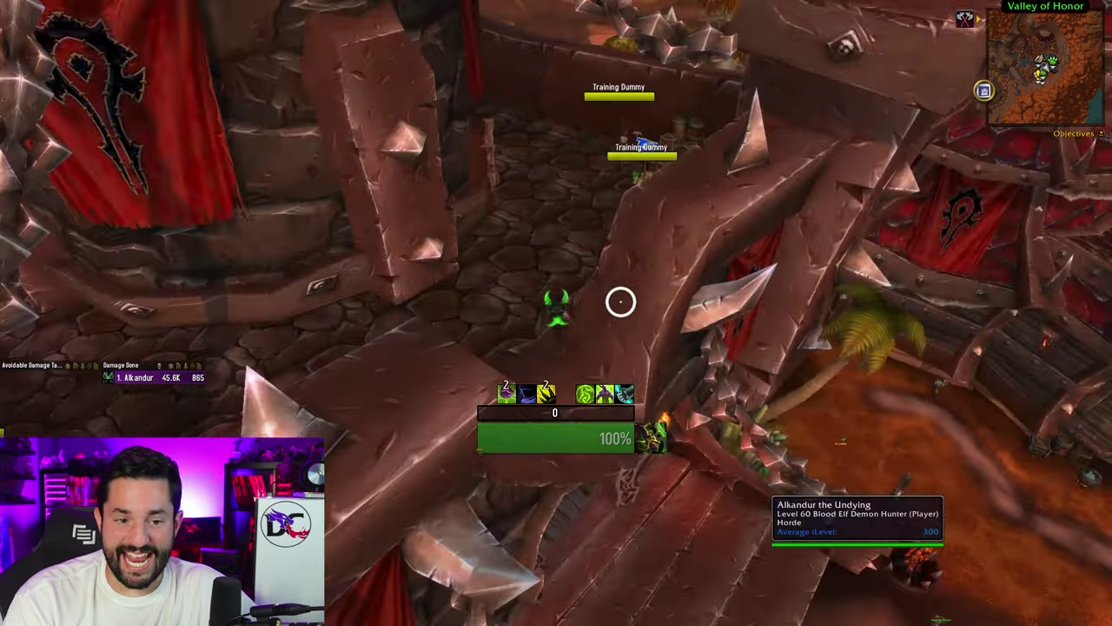
key("w")
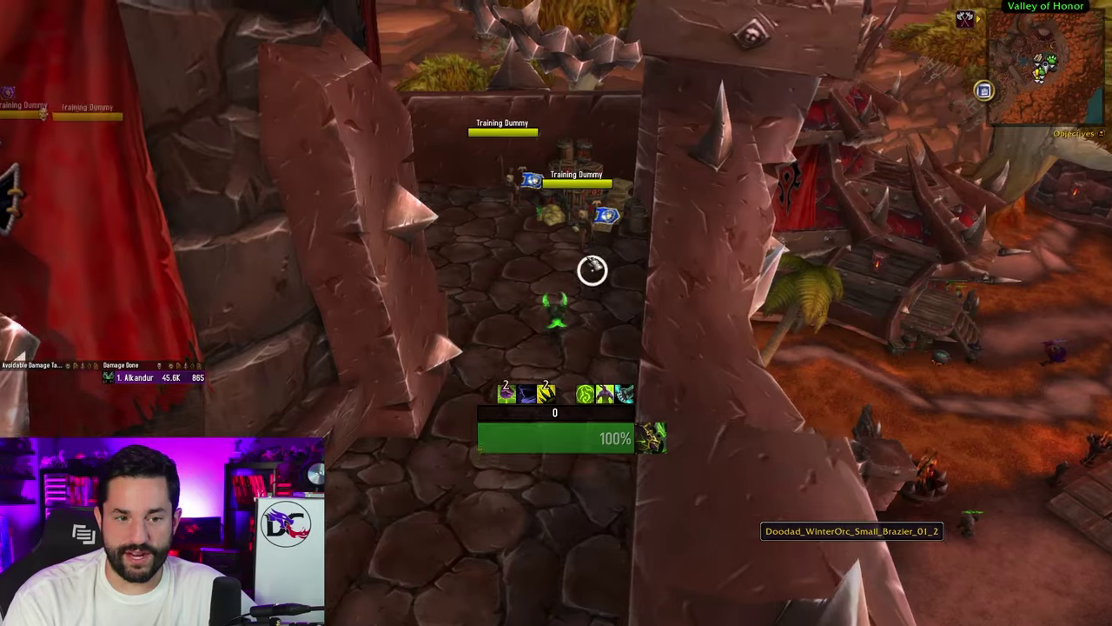
key("Tab")
key("1")
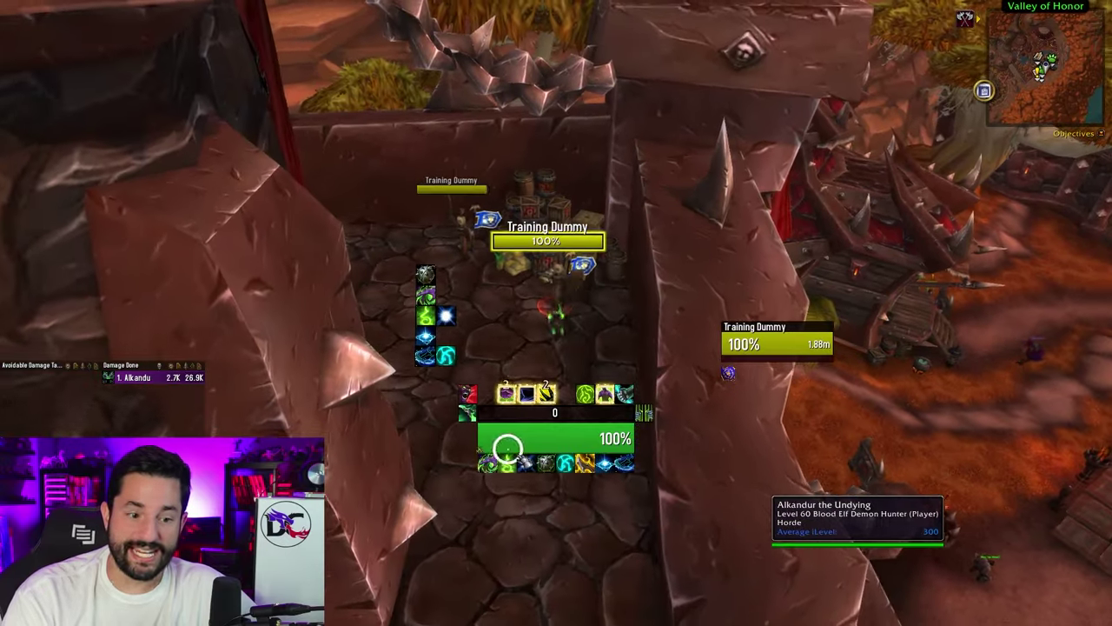
key("2")
scroll(620, 321, "down", 5)
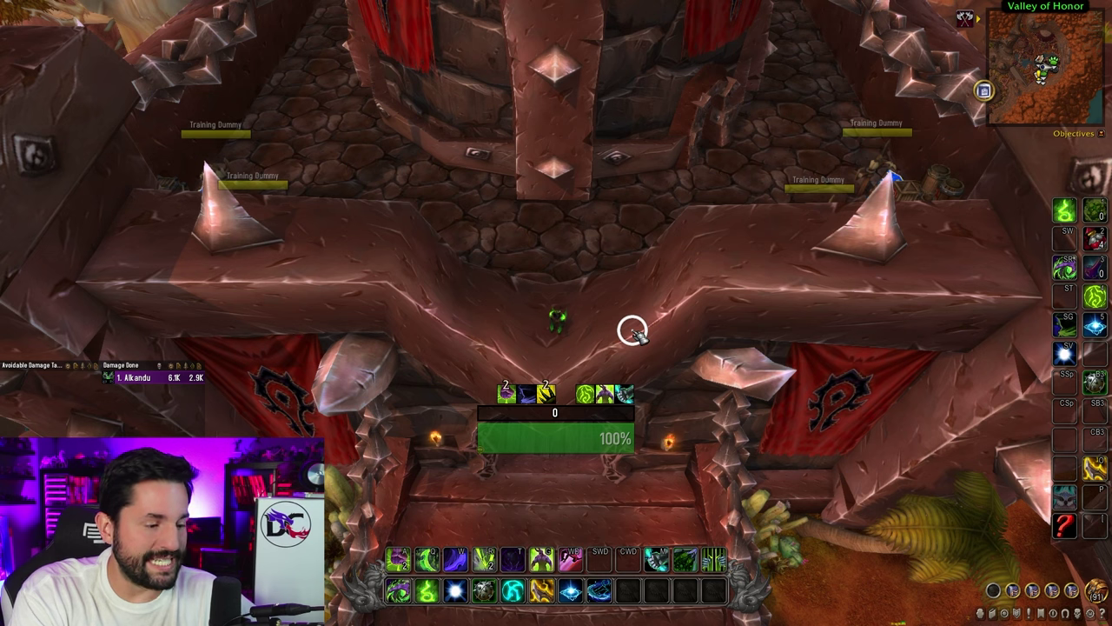
key("Return")
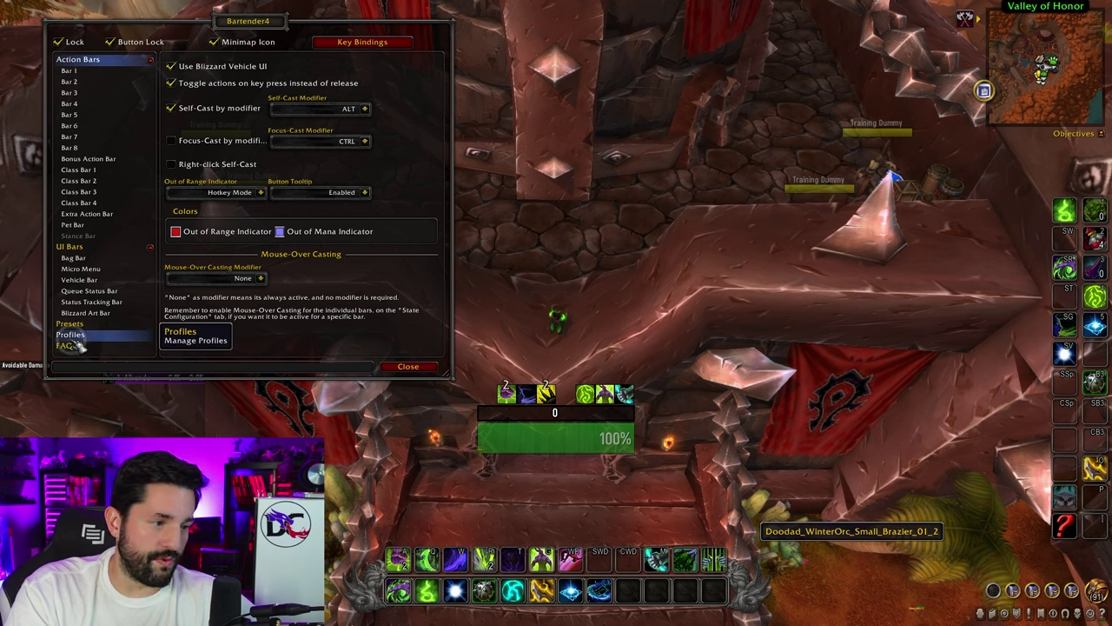
Step: Create a new Bartender4 profile named 'YouTube' as the current profile, leaving Copy From unchosen
left_click(69, 335)
left_click(178, 155)
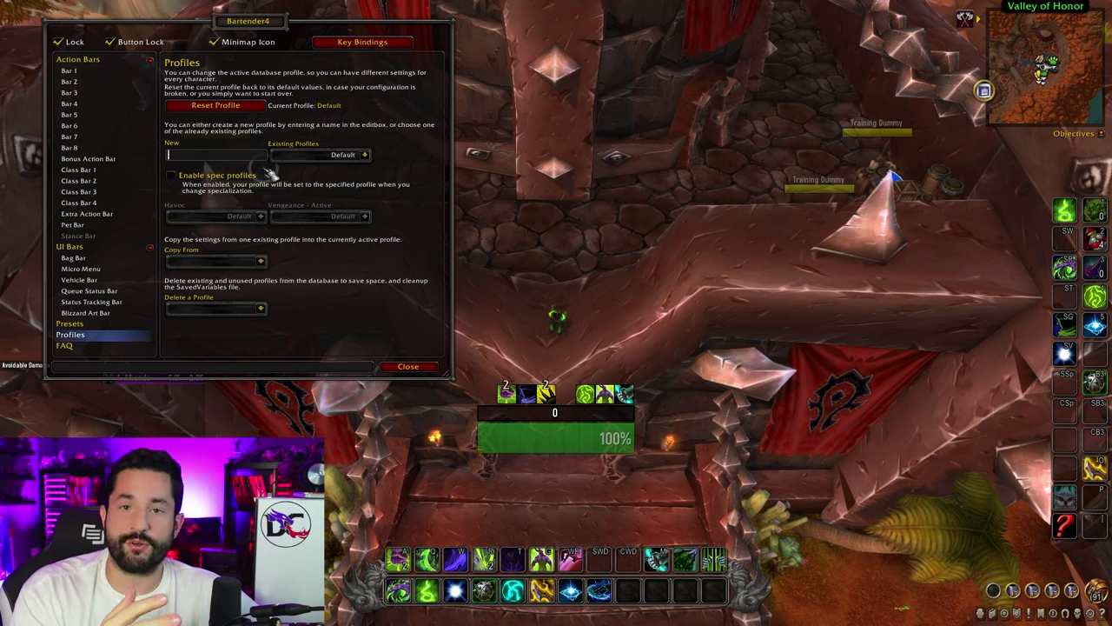
left_click(365, 154)
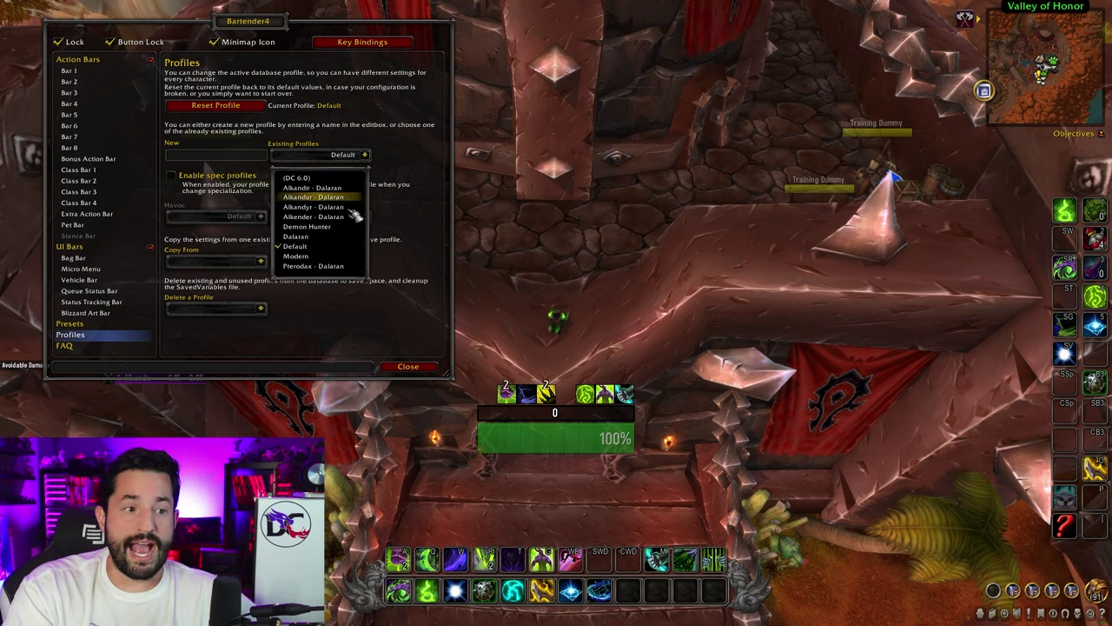
left_click(364, 153)
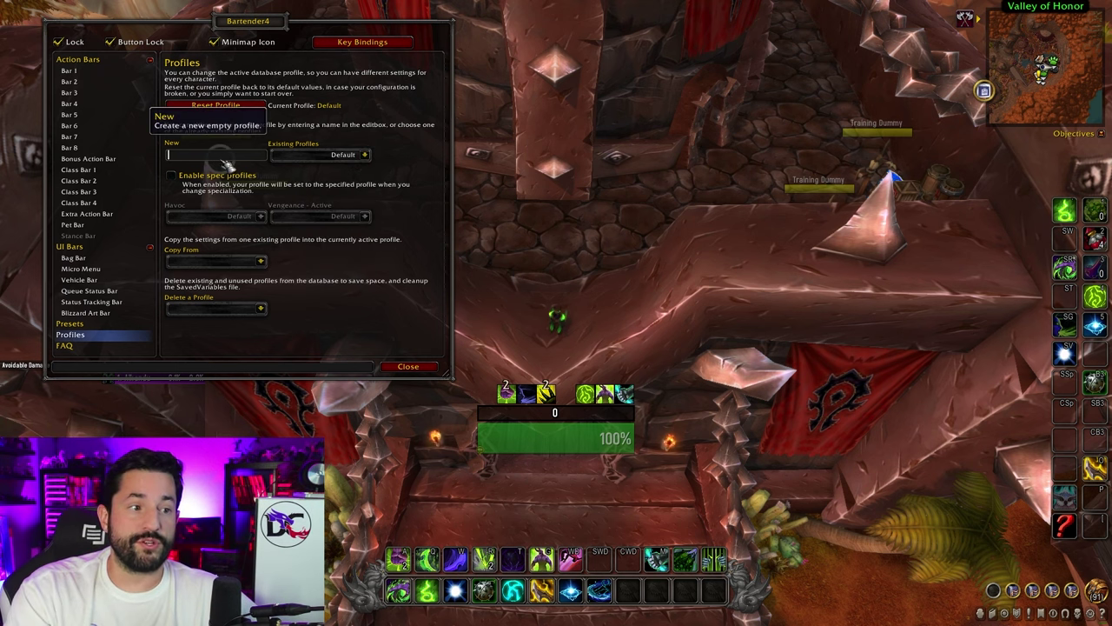
type("YouTube")
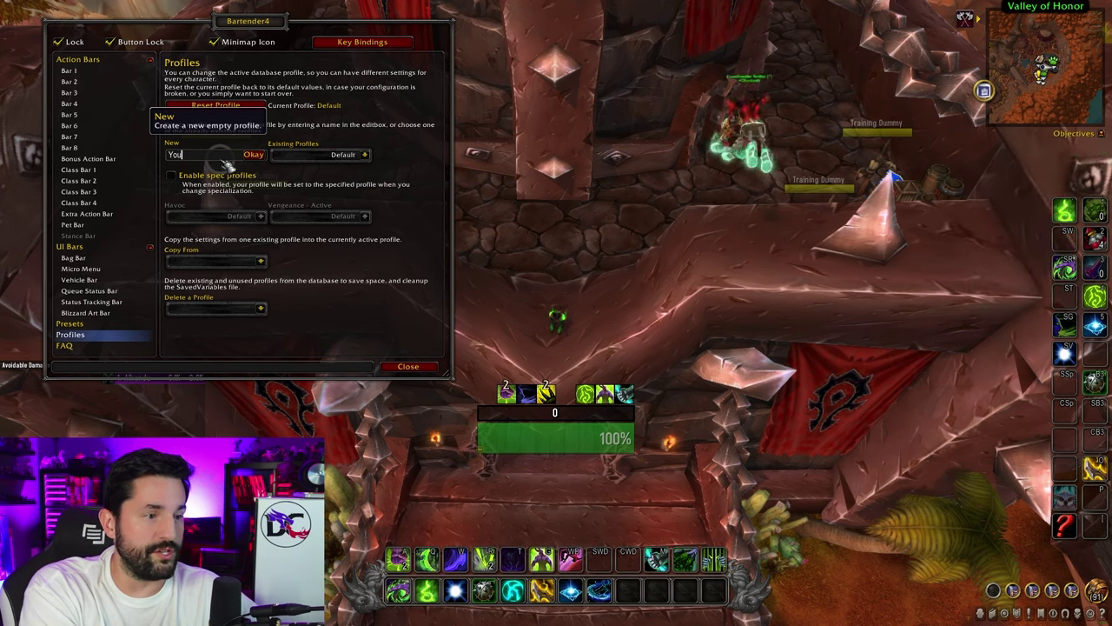
key("Return")
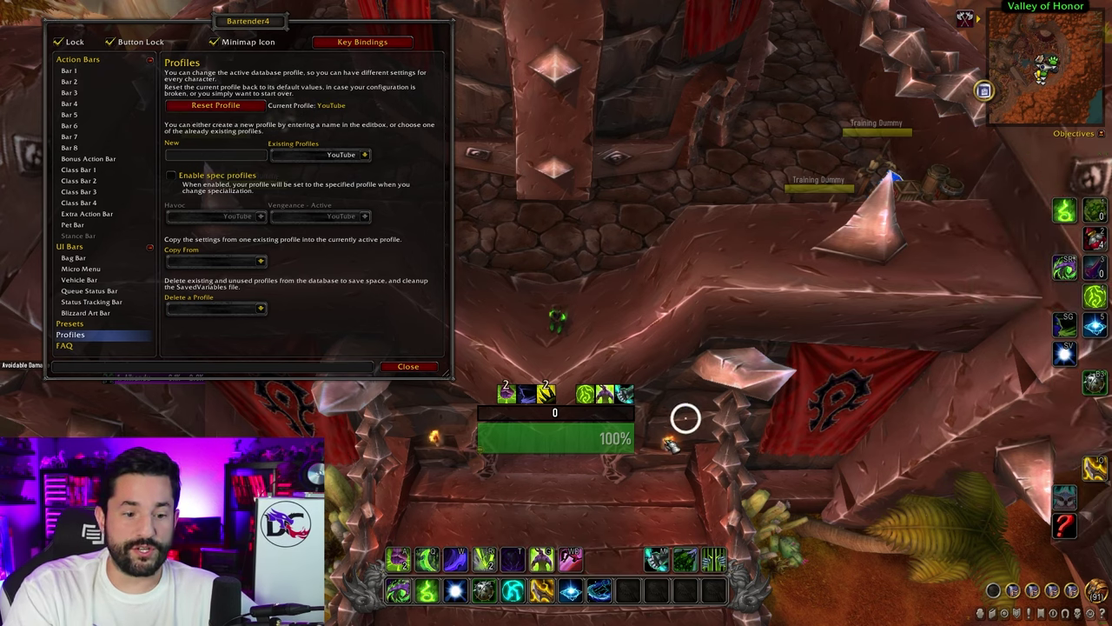
left_click(262, 261)
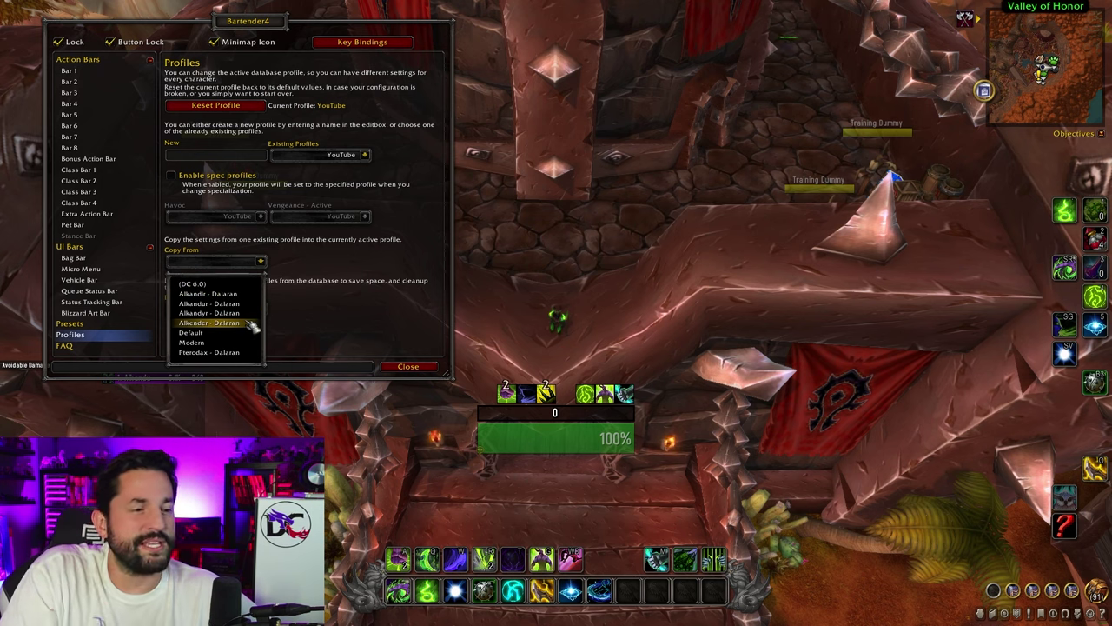
left_click(271, 259)
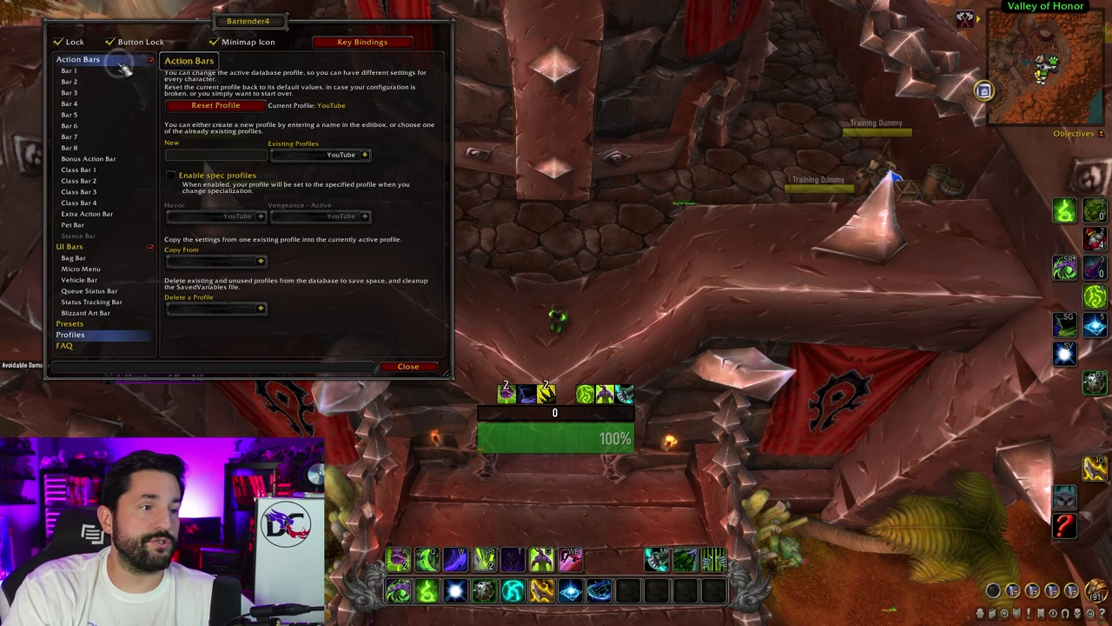
Step: Return to the general Action Bars options and drag a spell off the main bar and back
left_click(79, 59)
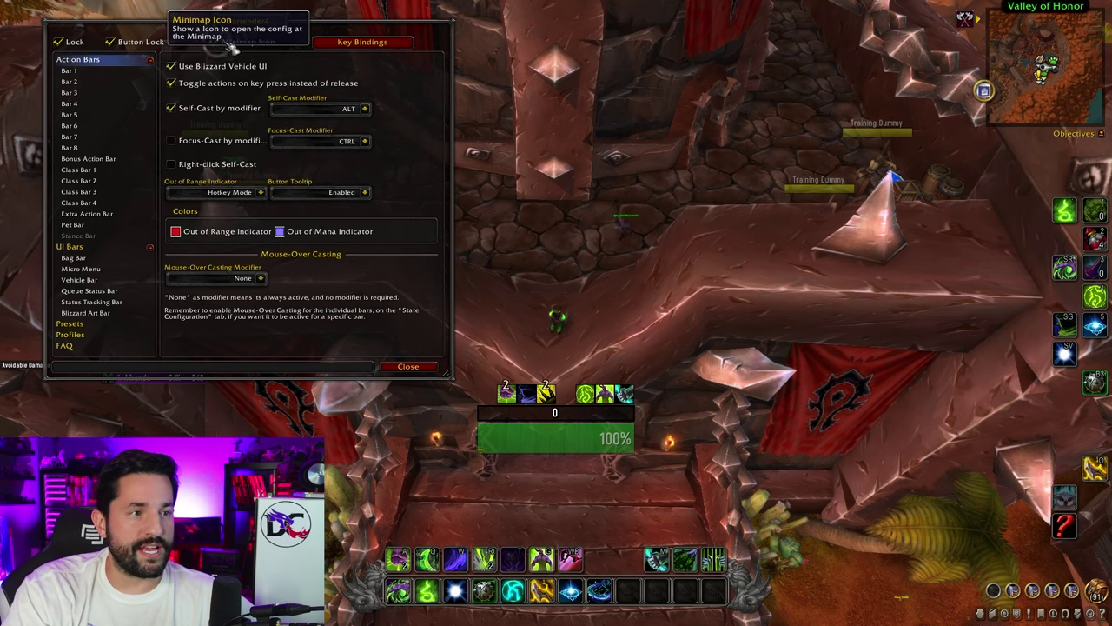
left_click(982, 90)
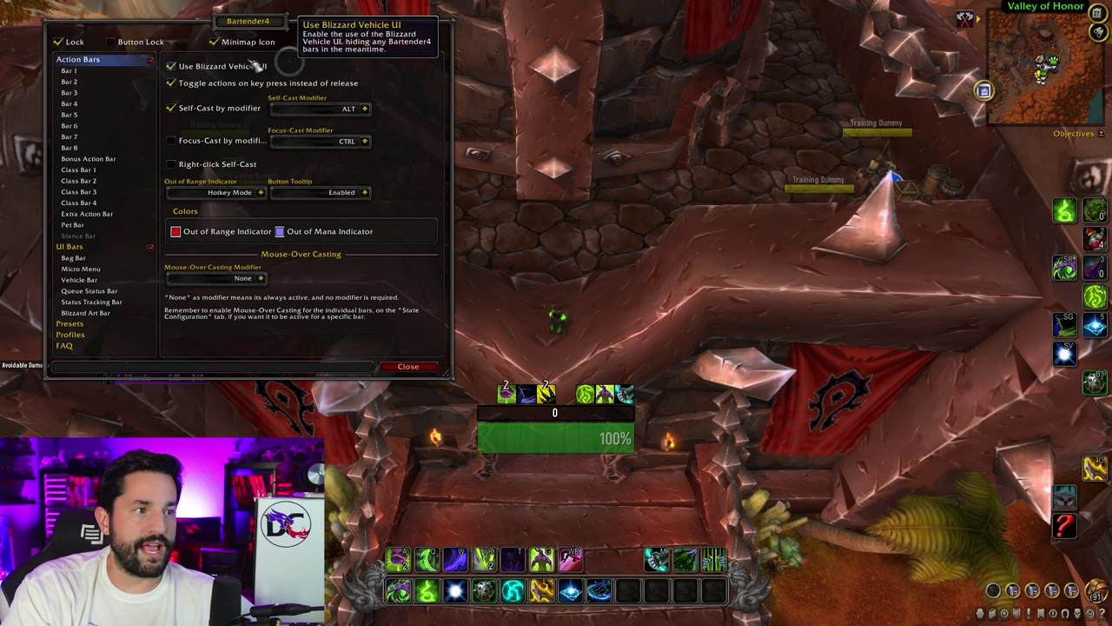
left_click_drag(511, 558, 534, 512)
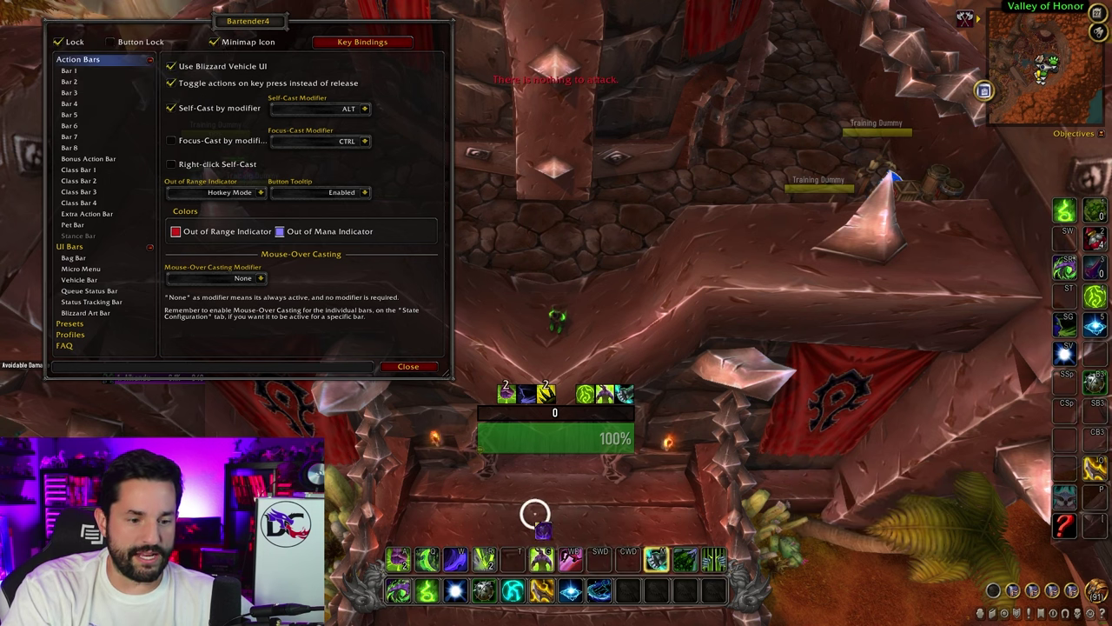
left_click(512, 559)
Step: Toggle Button Lock on, then turn it back off
left_click(111, 42)
left_click(541, 559)
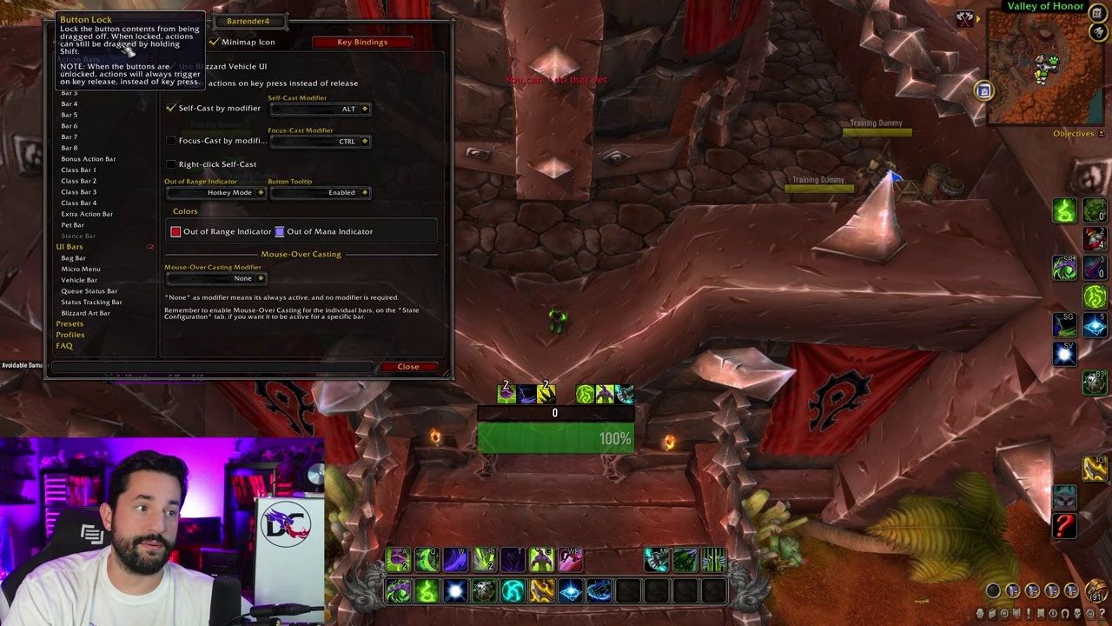
left_click(122, 43)
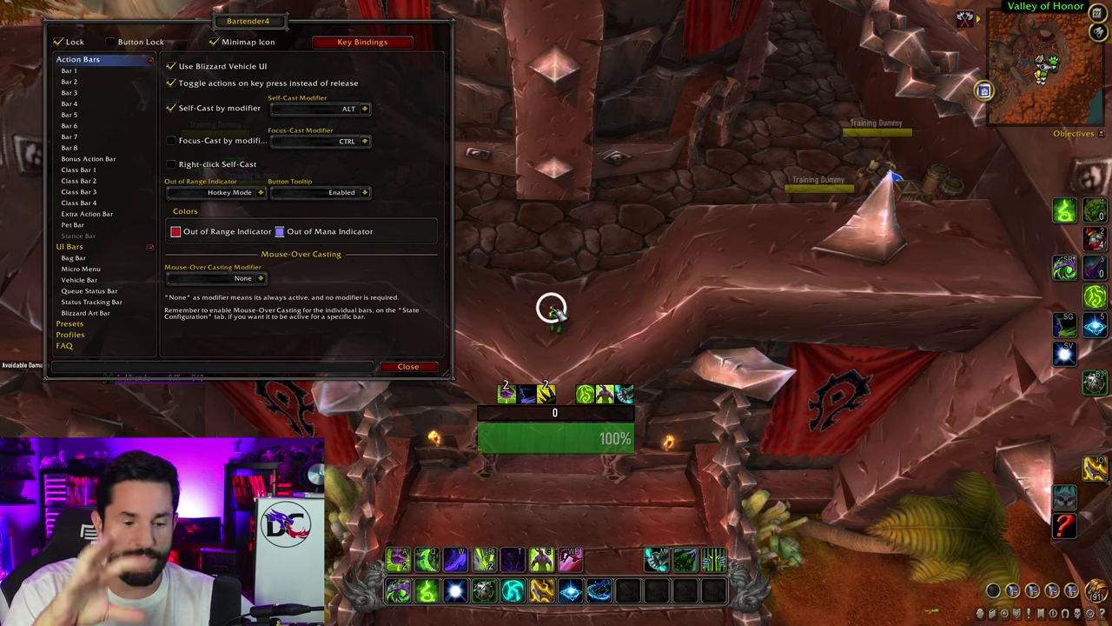
left_click(58, 41)
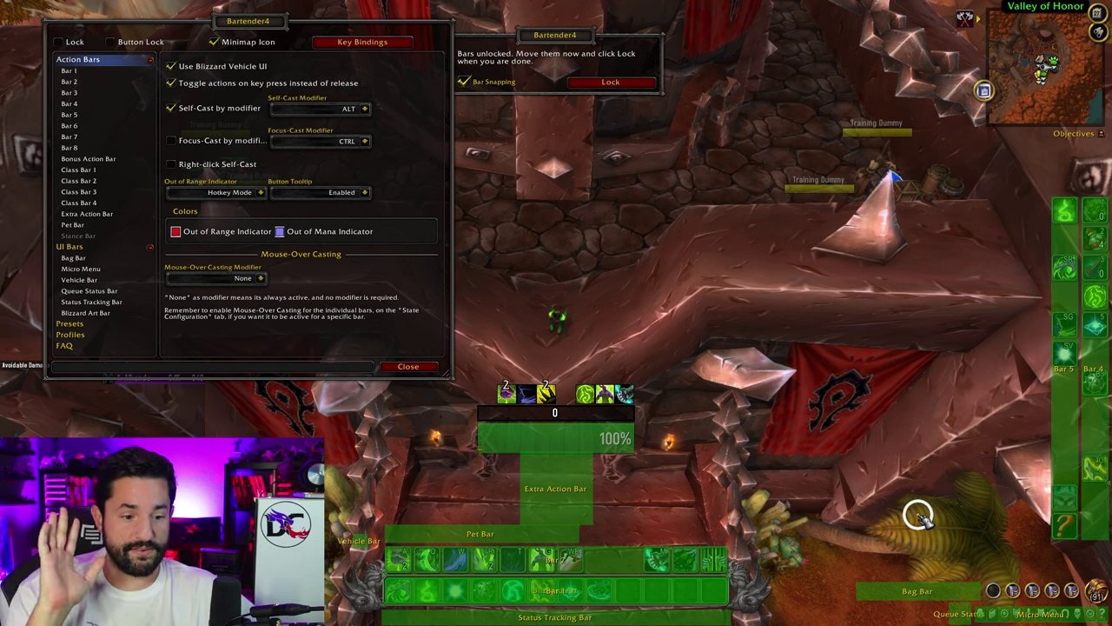
left_click(58, 42)
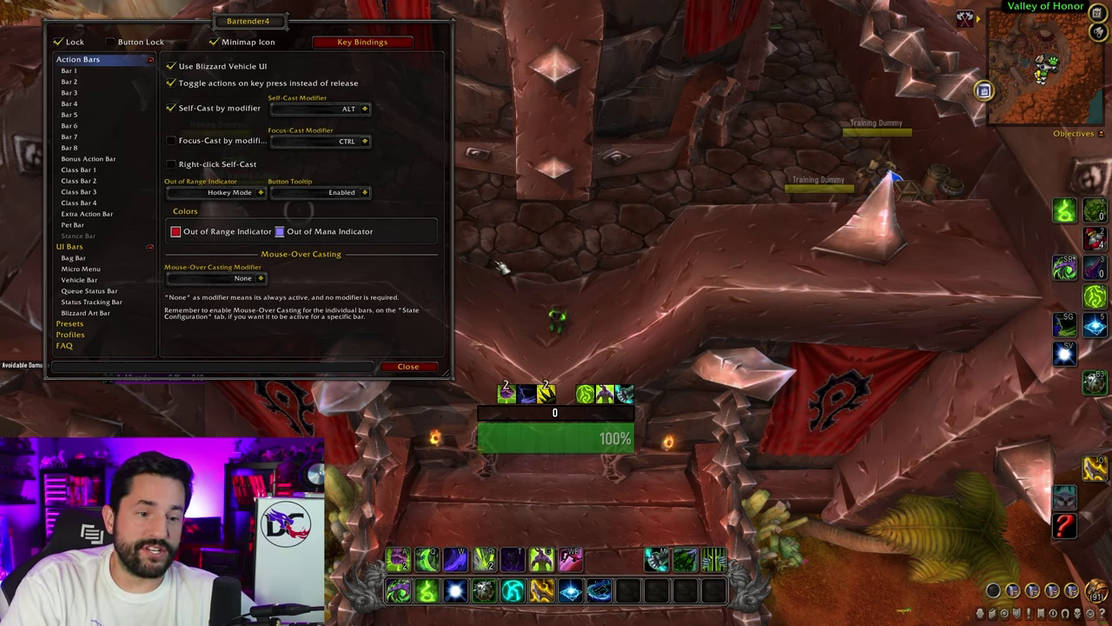
left_click_drag(556, 282, 469, 556)
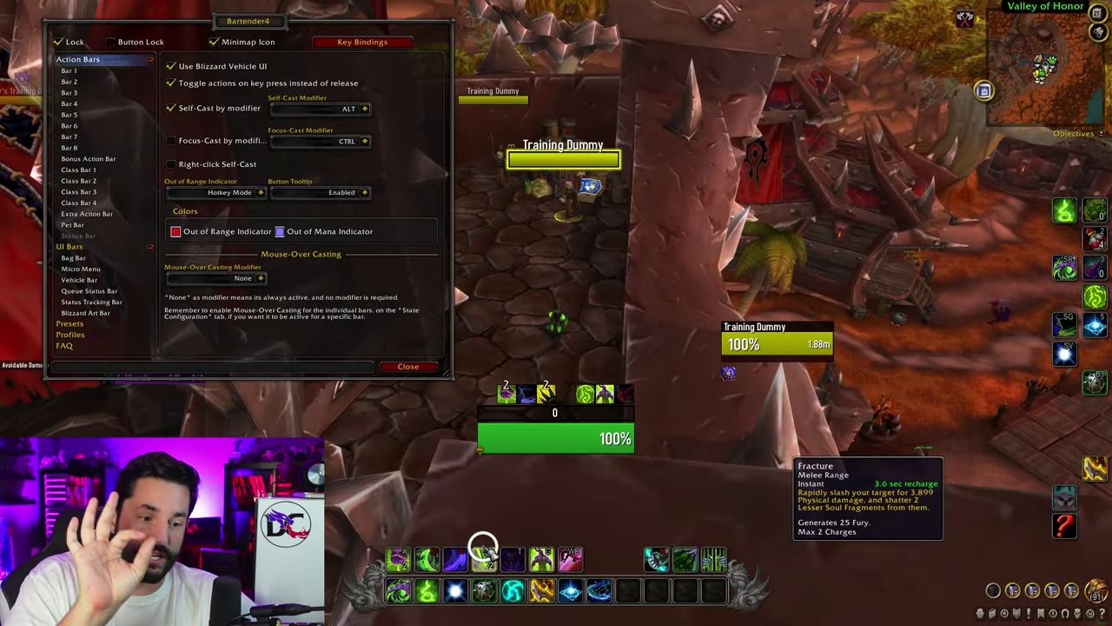
left_click(260, 193)
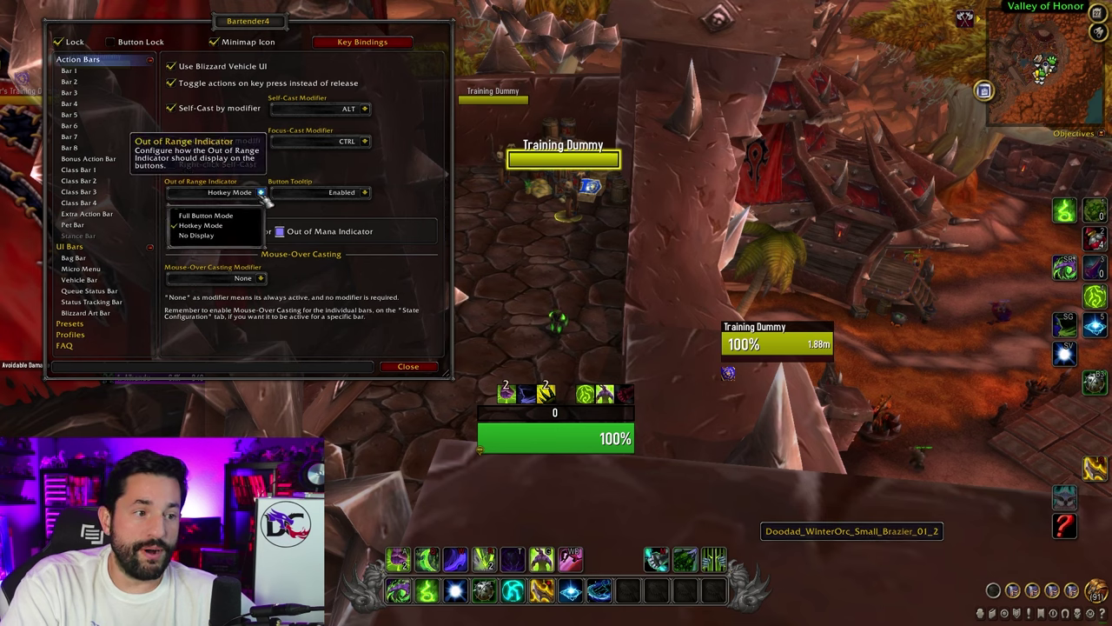
left_click(236, 212)
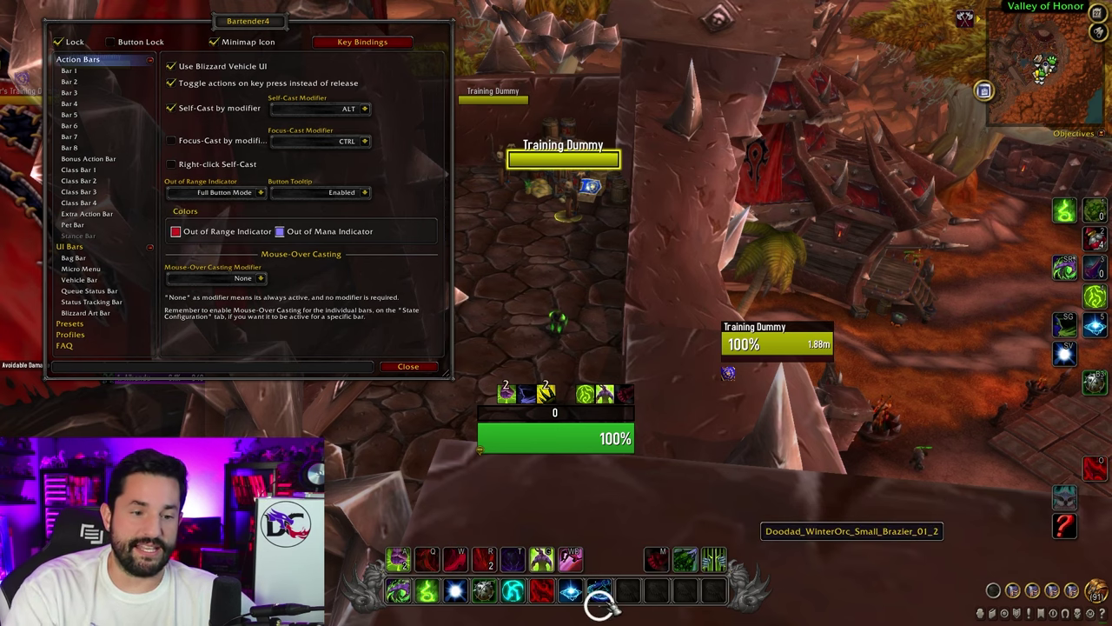
key("s")
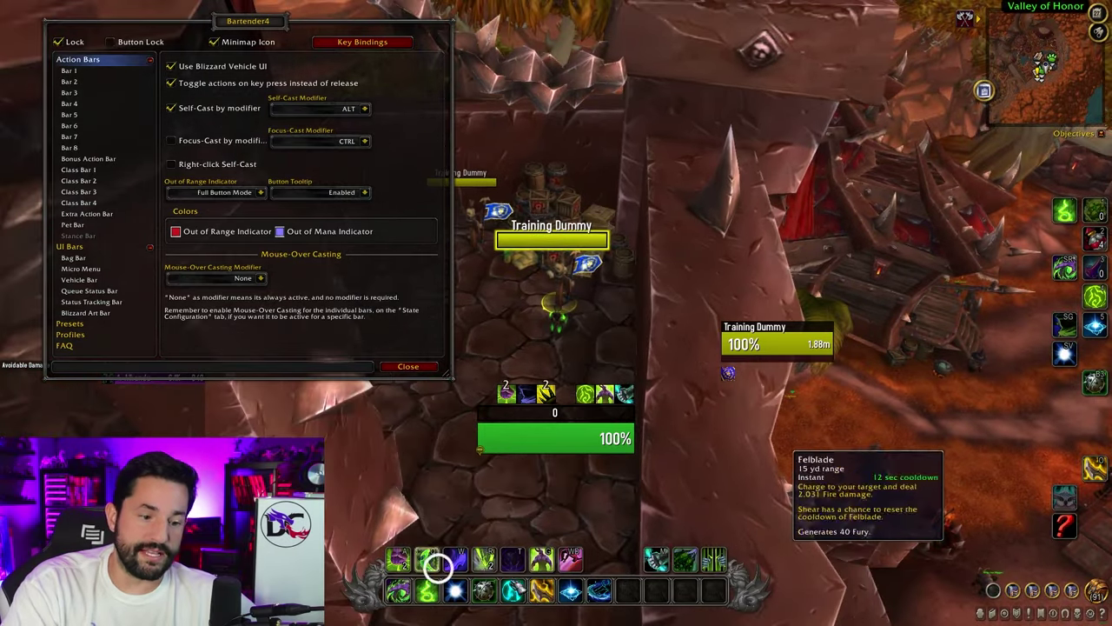
key("d")
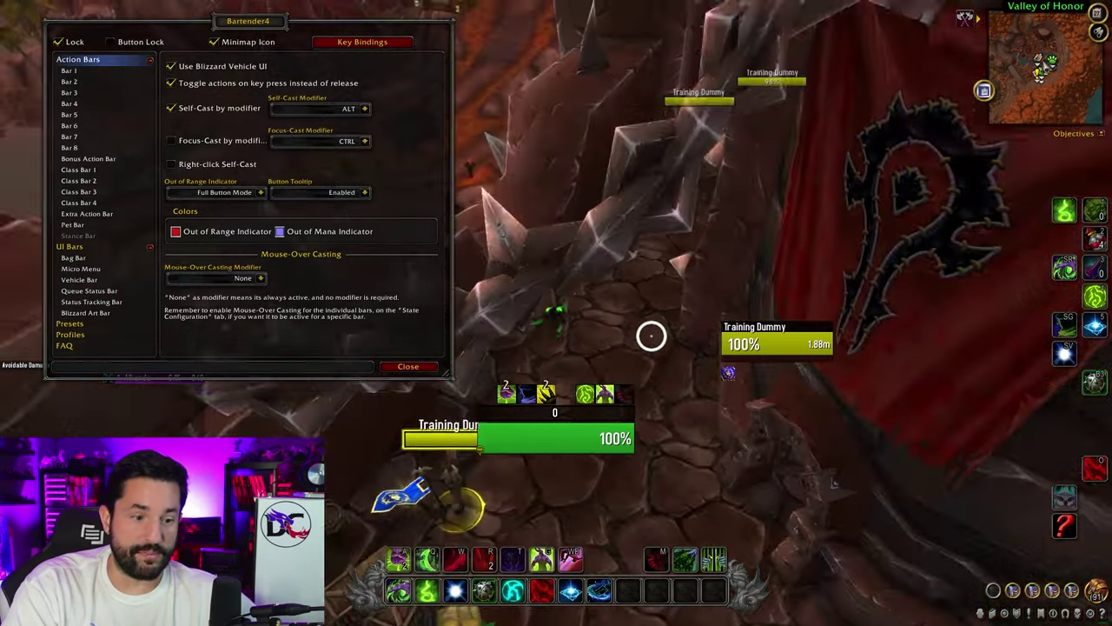
key("d")
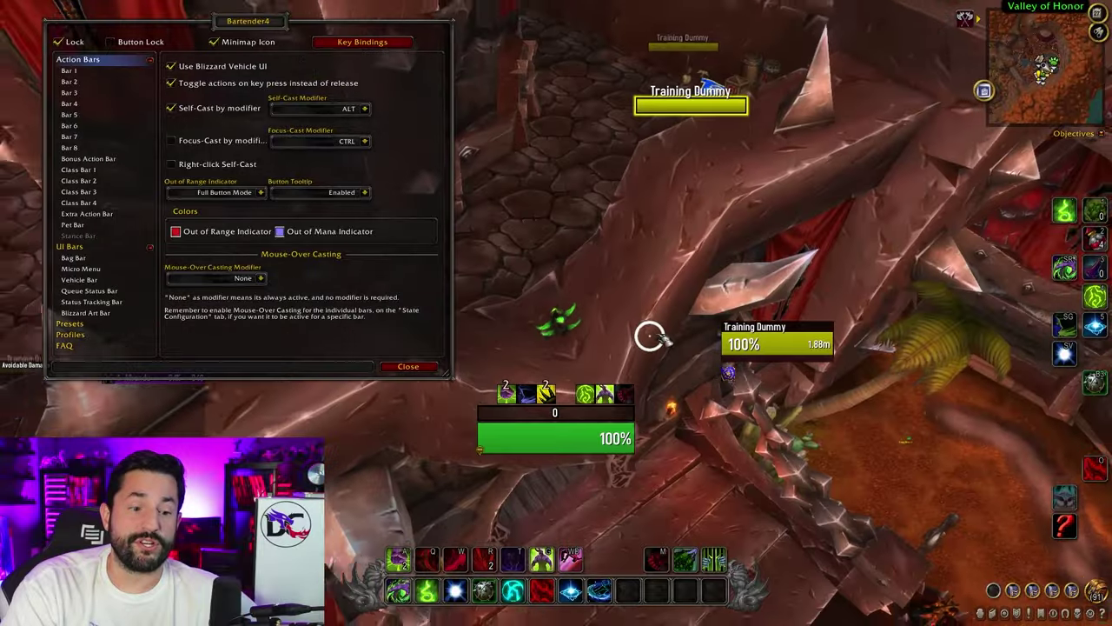
key("d")
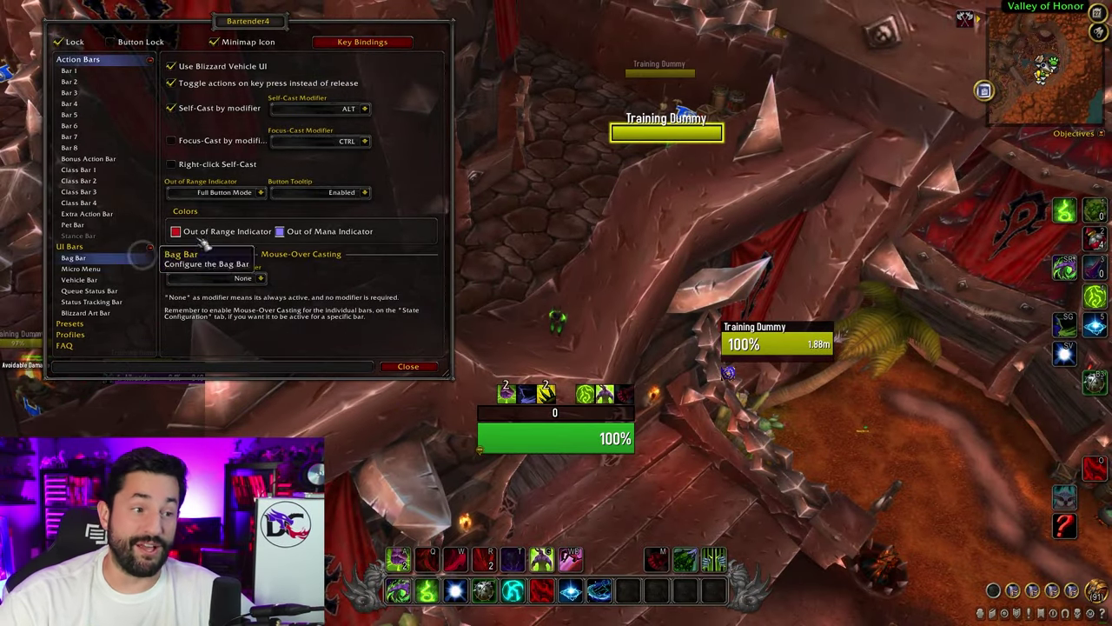
left_click(227, 192)
left_click(201, 225)
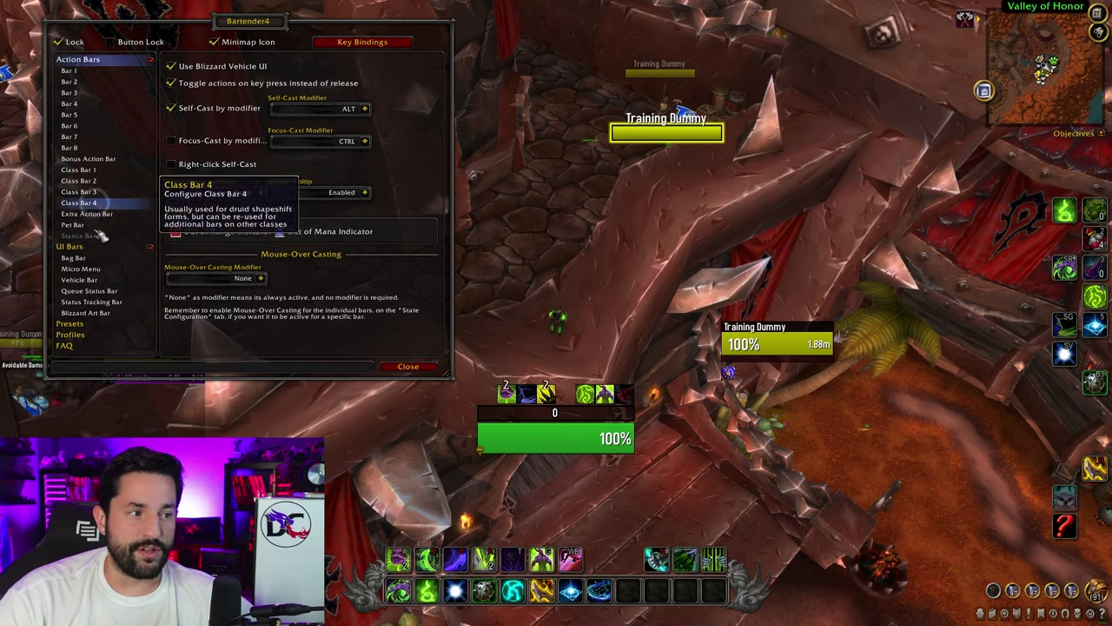
Step: Hide the Blizzard Art Bar
left_click(85, 313)
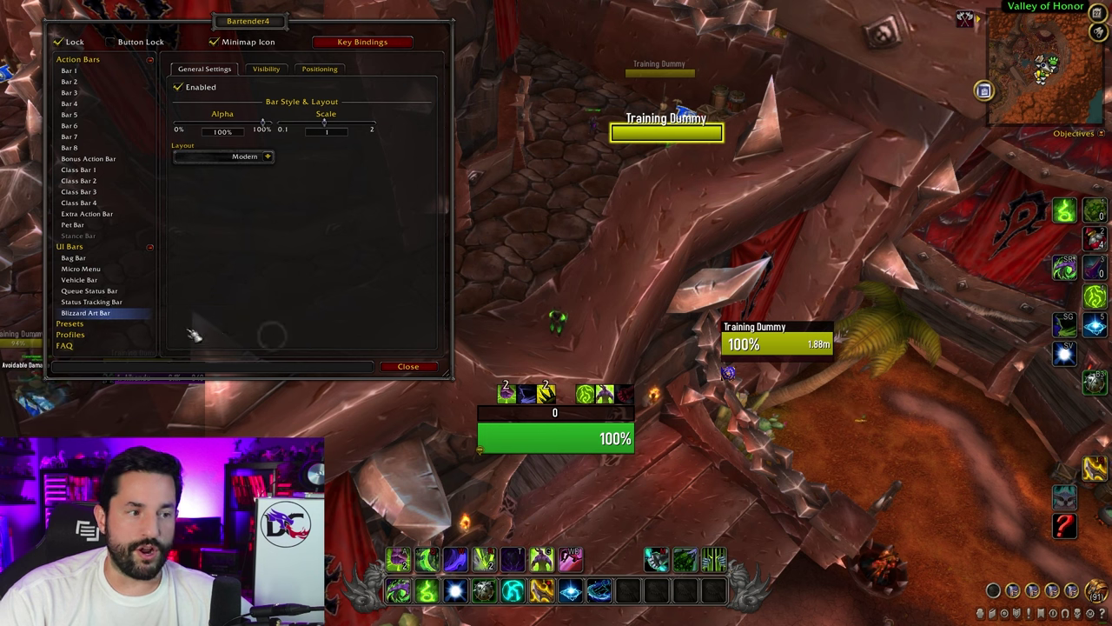
left_click(178, 89)
left_click(179, 90)
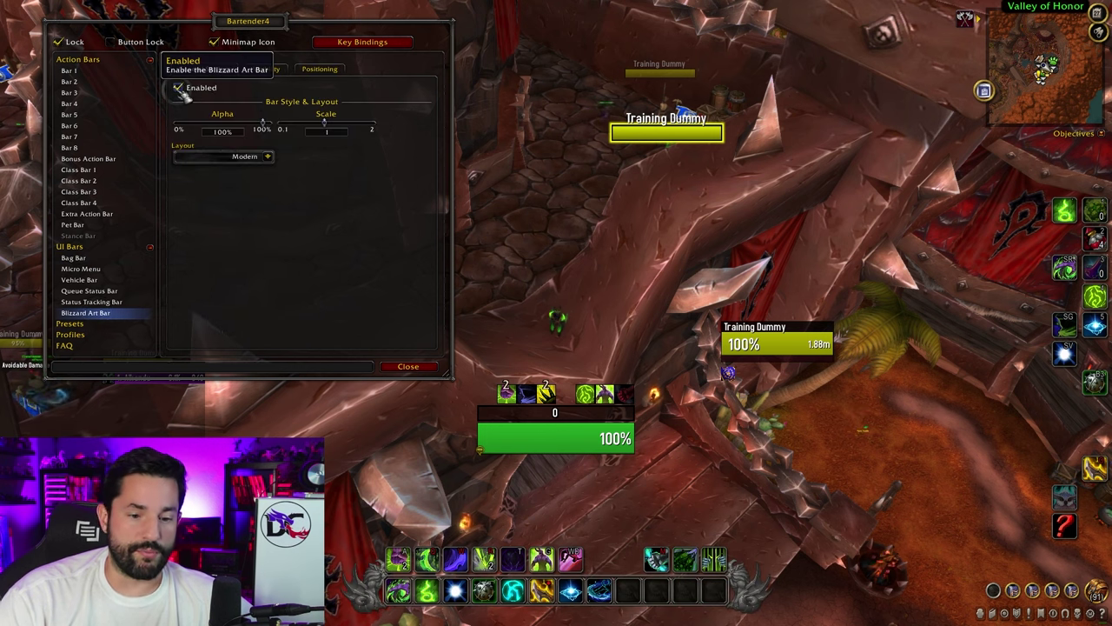
left_click(179, 89)
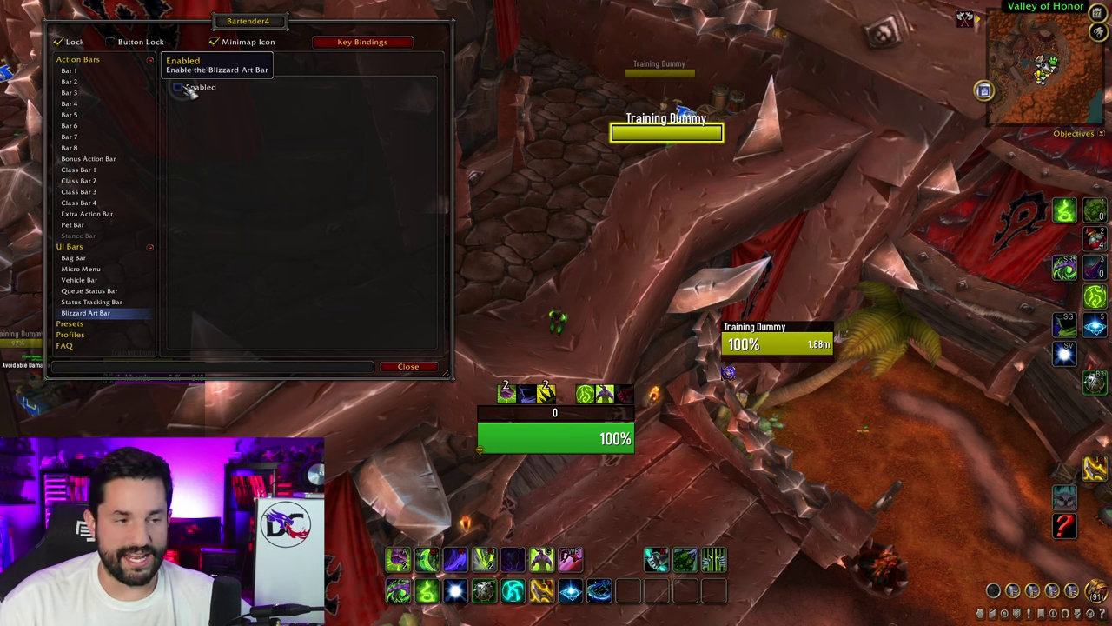
Step: In the Status Tracking Bar settings, unlock bars and toggle Enabled, leaving the bar on
left_click(102, 300)
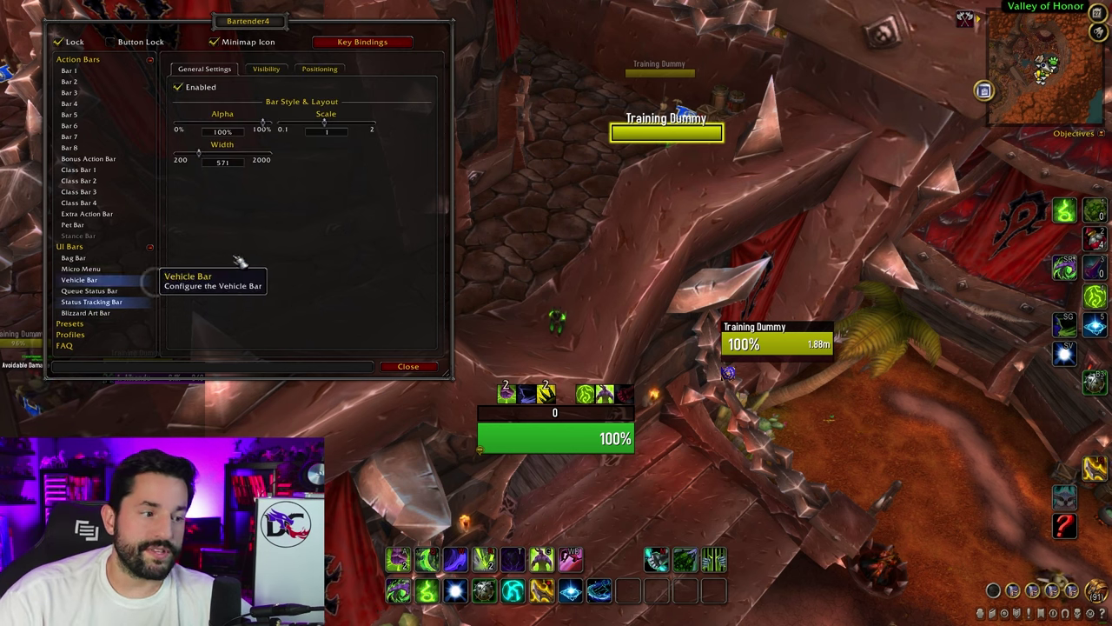
left_click(58, 42)
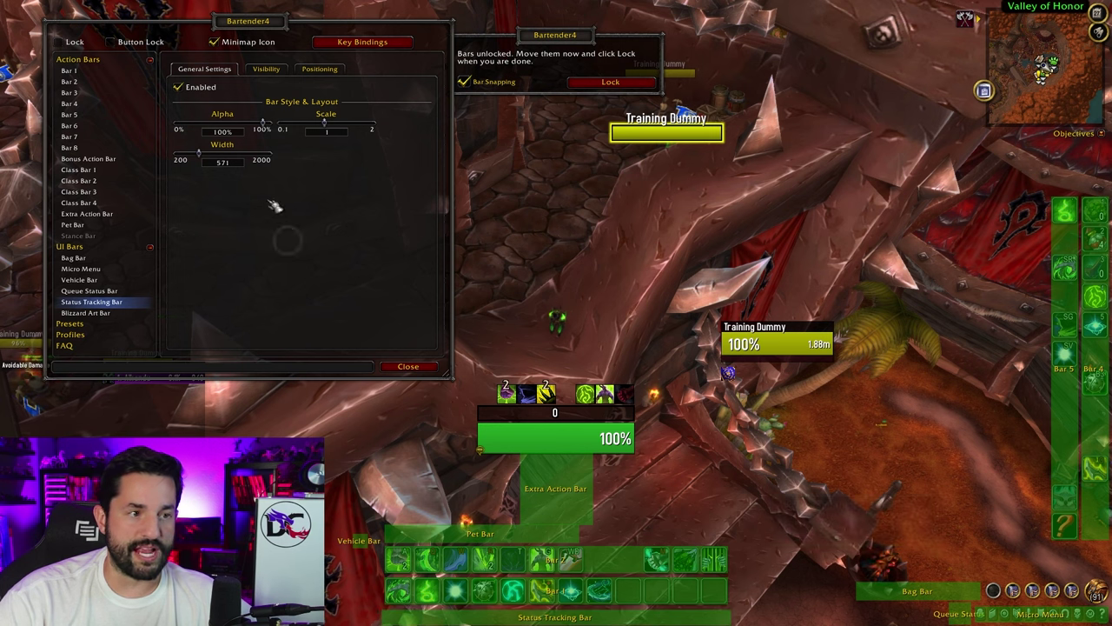
left_click(189, 94)
left_click(190, 93)
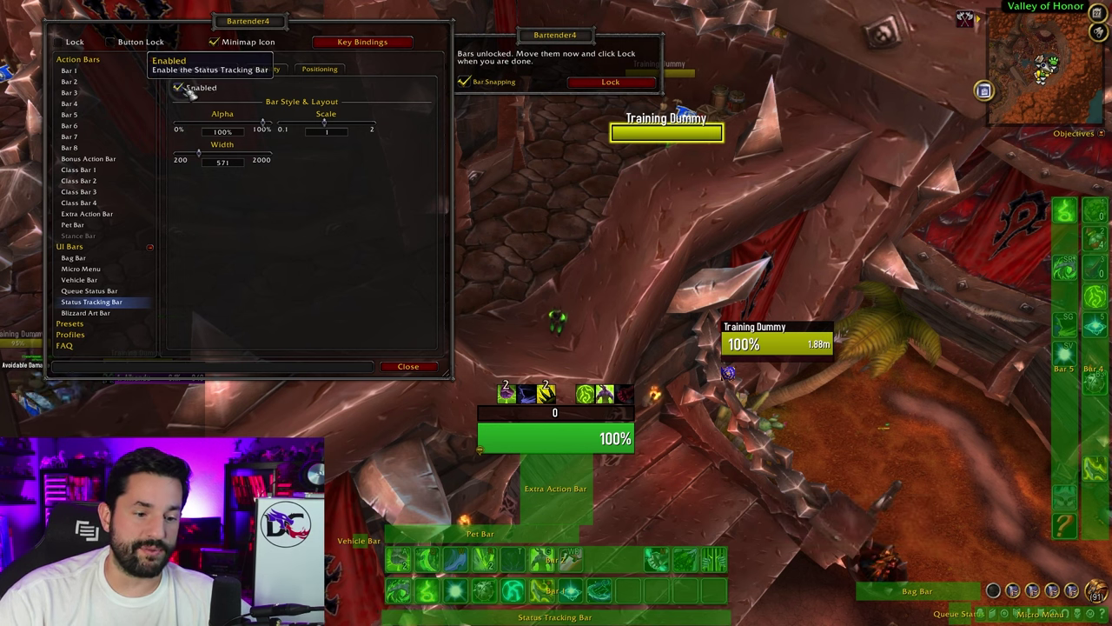
left_click(189, 94)
left_click(189, 94)
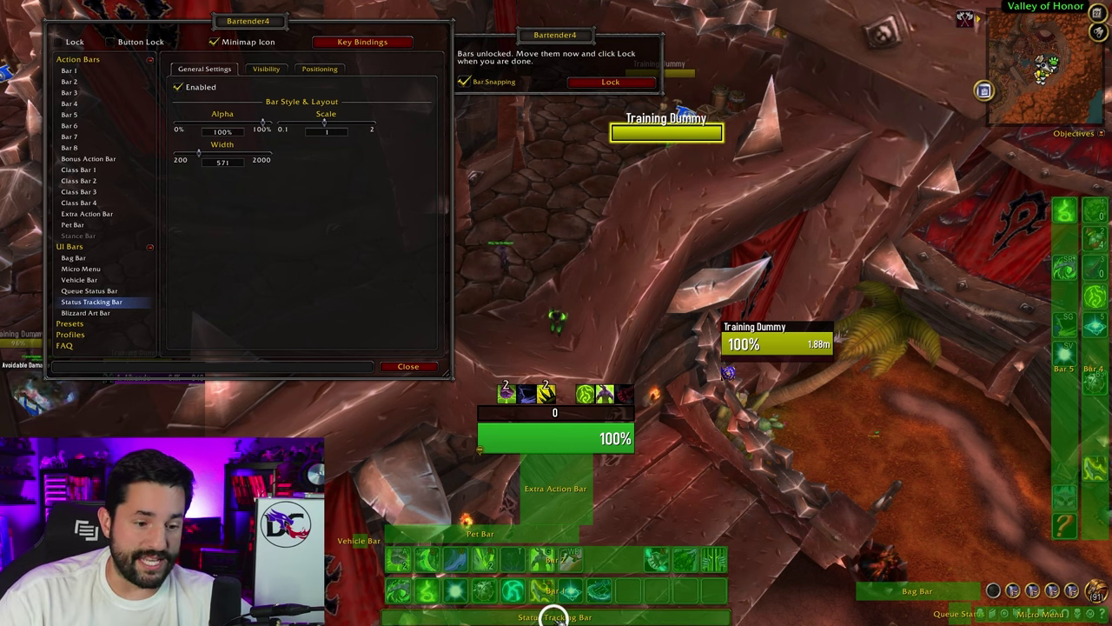
Step: Drag the Status Tracking Bar toward the lower left and set scale 1, width 513
left_click_drag(539, 598, 286, 613)
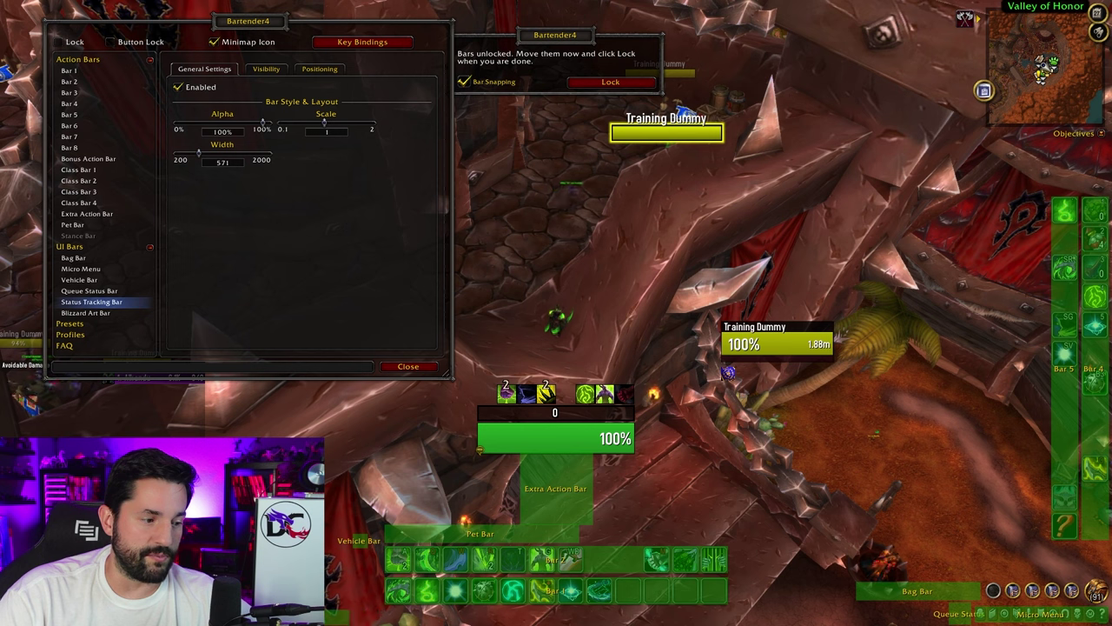
left_click_drag(483, 615, 357, 611)
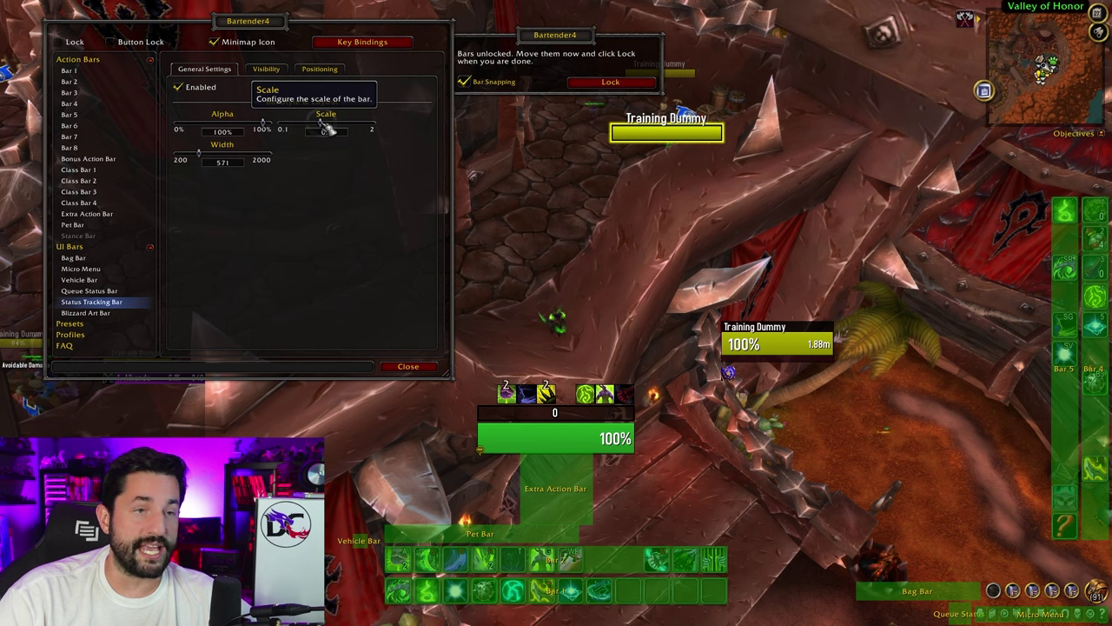
left_click(843, 318)
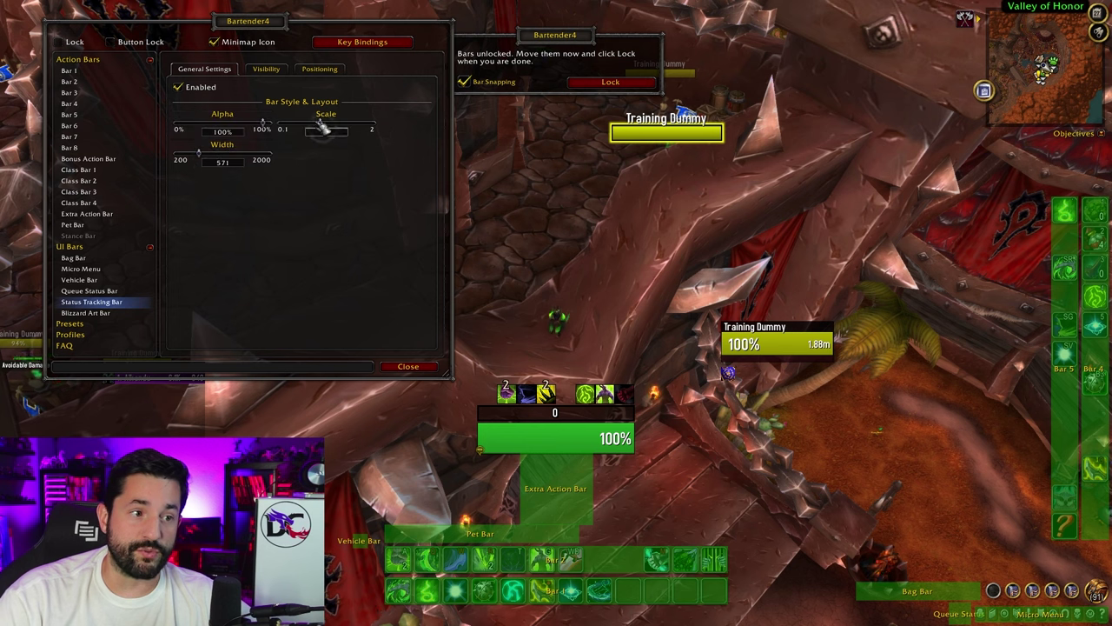
left_click_drag(322, 128, 335, 144)
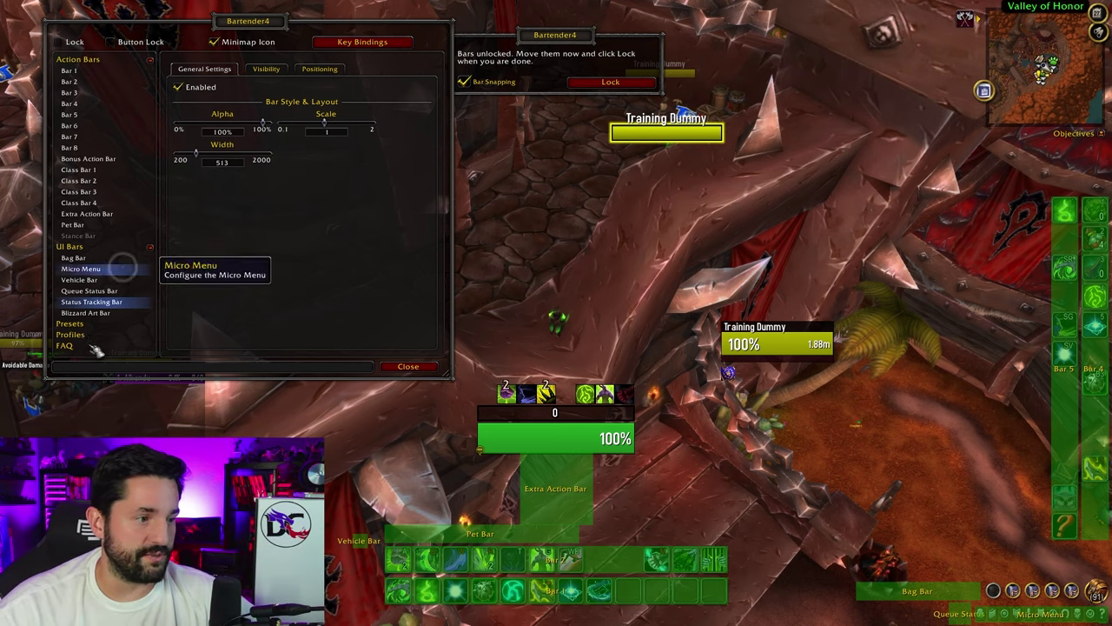
Step: Select the Queue Status Bar, then move the Vehicle Bar mover up and right at lower left
left_click(87, 291)
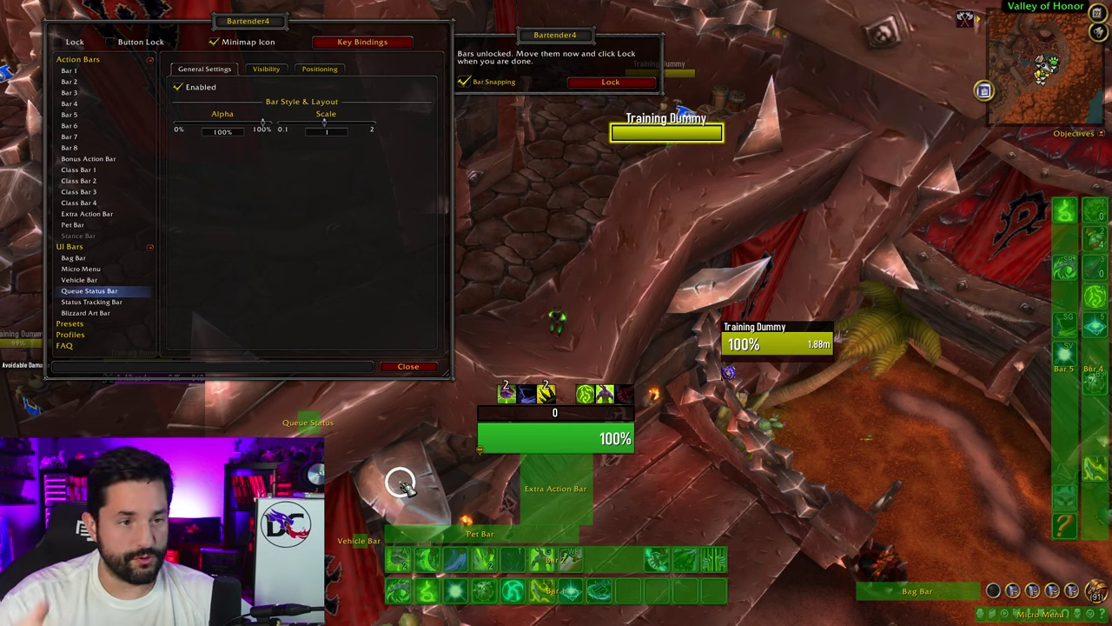
left_click(80, 280)
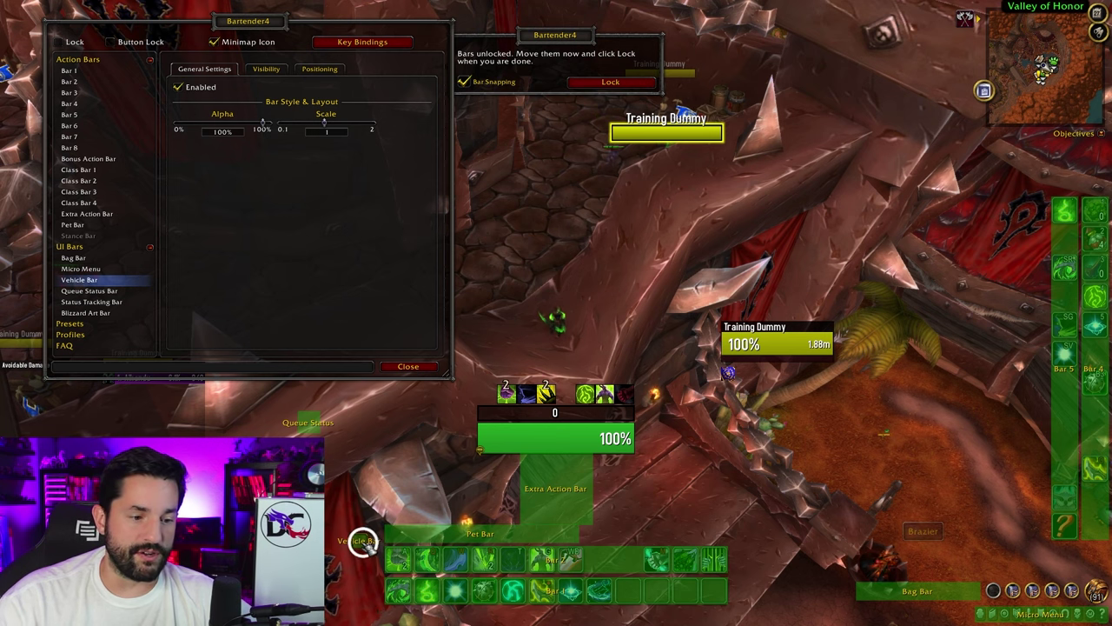
left_click_drag(352, 543, 386, 520)
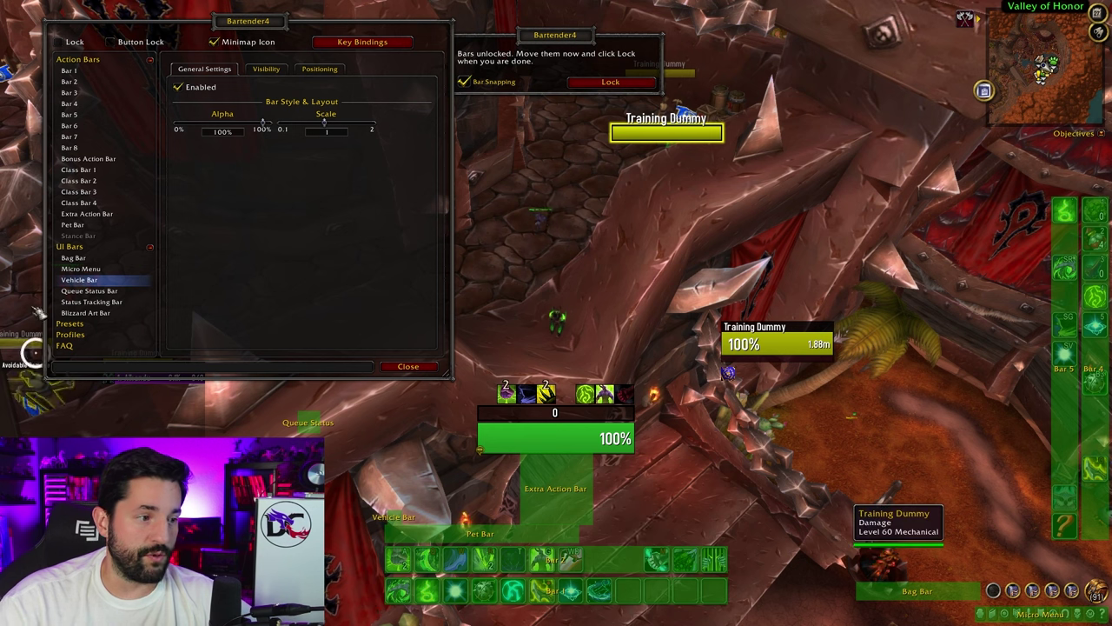
Step: Move the Micro Menu from the bottom-right corner to the lower left and stack it into 6 rows
left_click(80, 268)
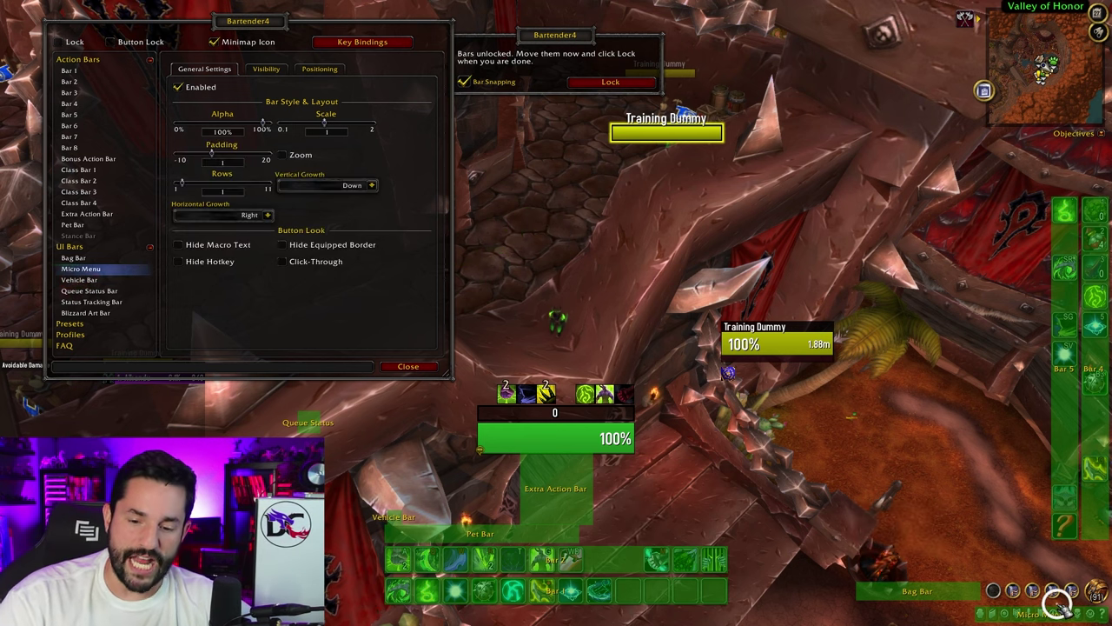
left_click_drag(1045, 588, 408, 462)
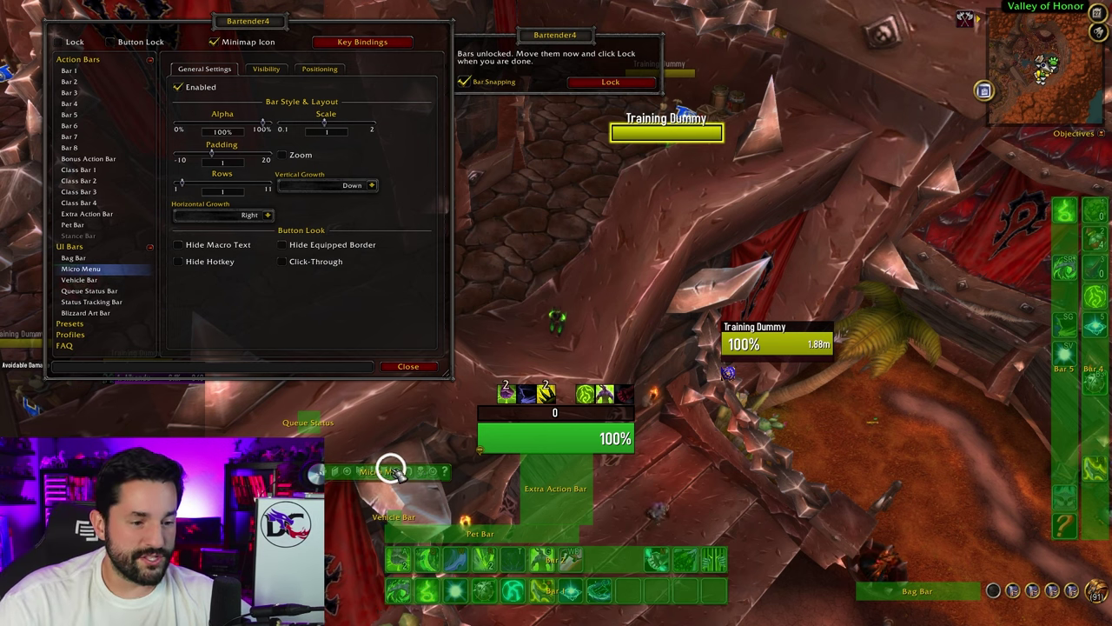
left_click(80, 268)
left_click_drag(209, 188, 230, 185)
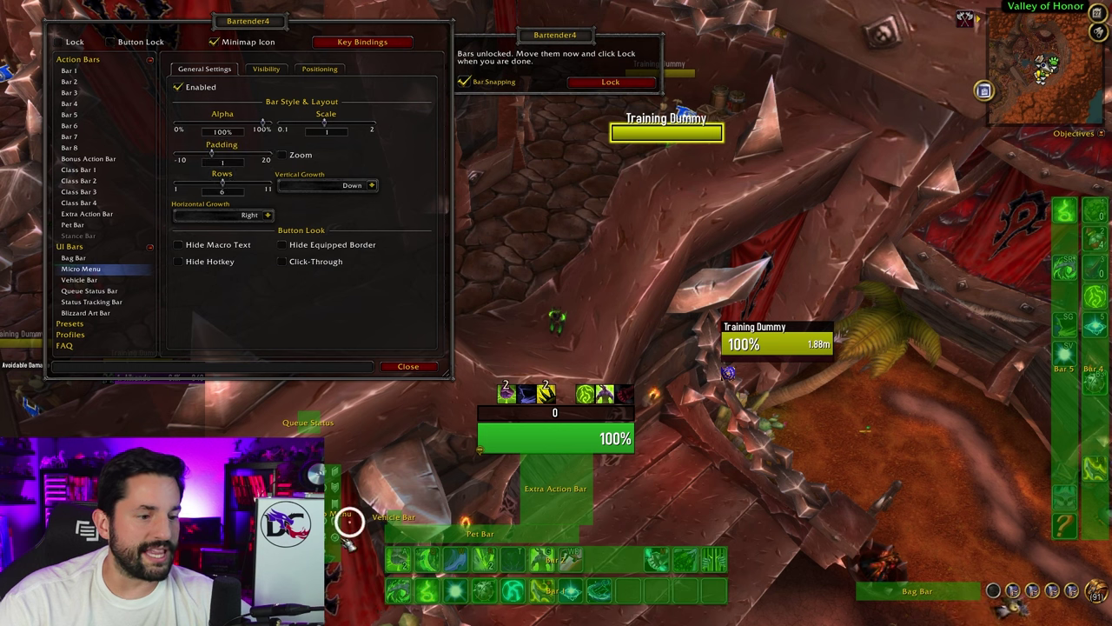
left_click_drag(349, 511, 351, 489)
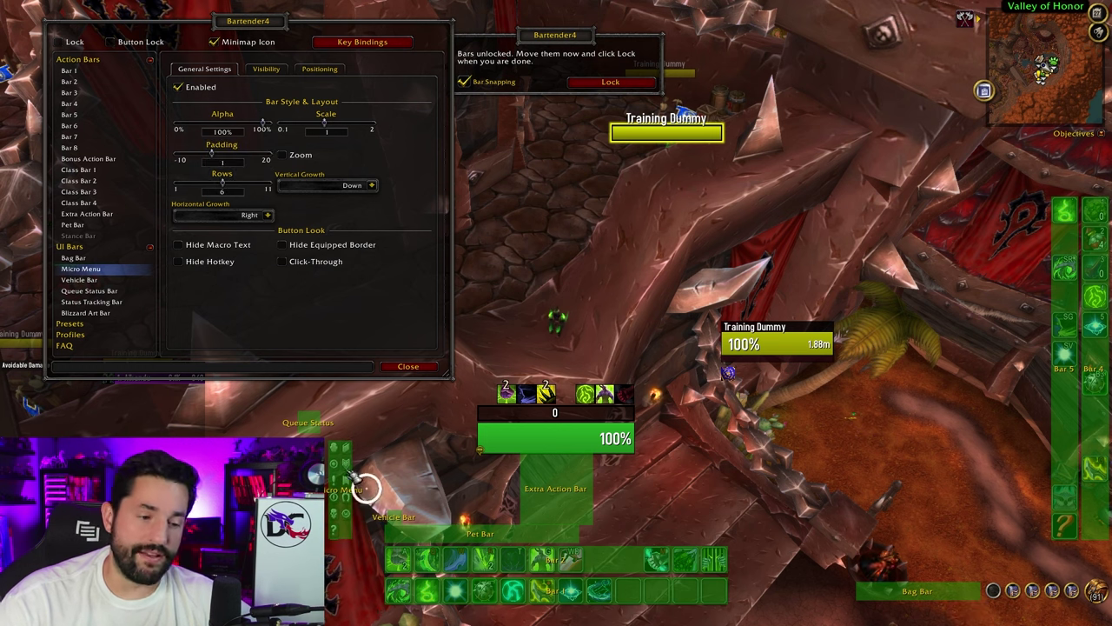
left_click(73, 258)
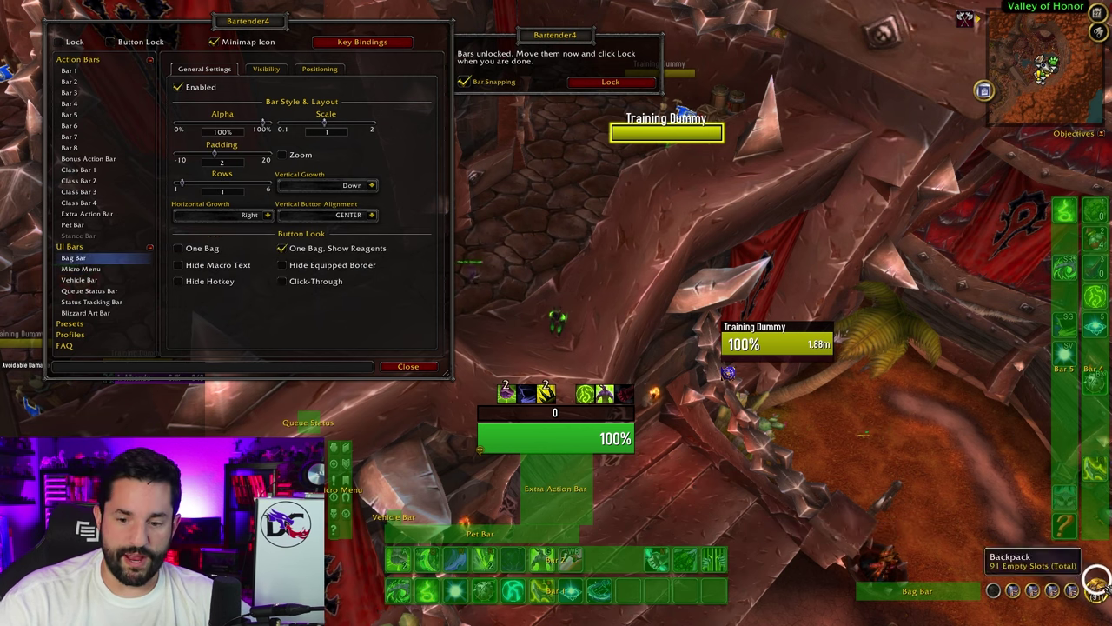
Step: Bring the Bag Bar to the screen centre and collapse it to One Bag
left_click_drag(1077, 583, 334, 409)
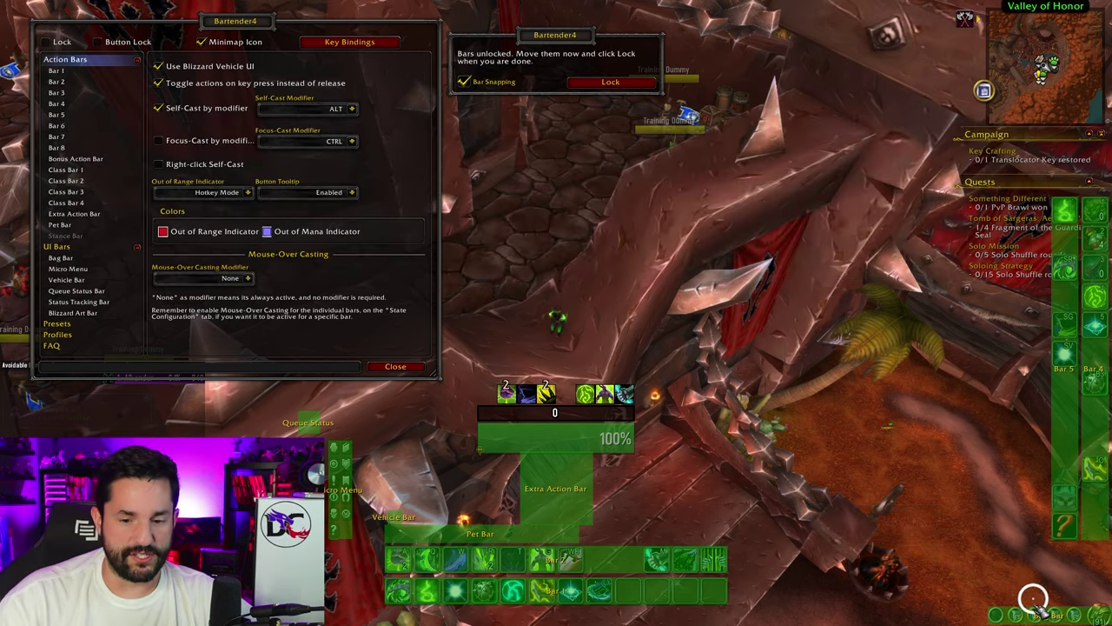
left_click_drag(1031, 605, 609, 285)
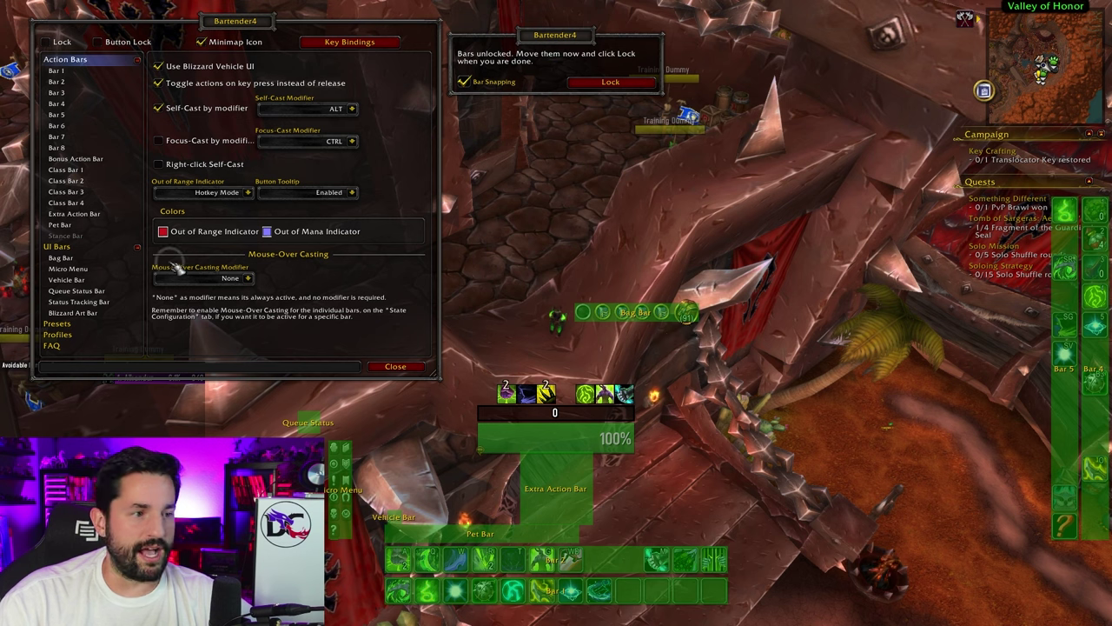
left_click(70, 257)
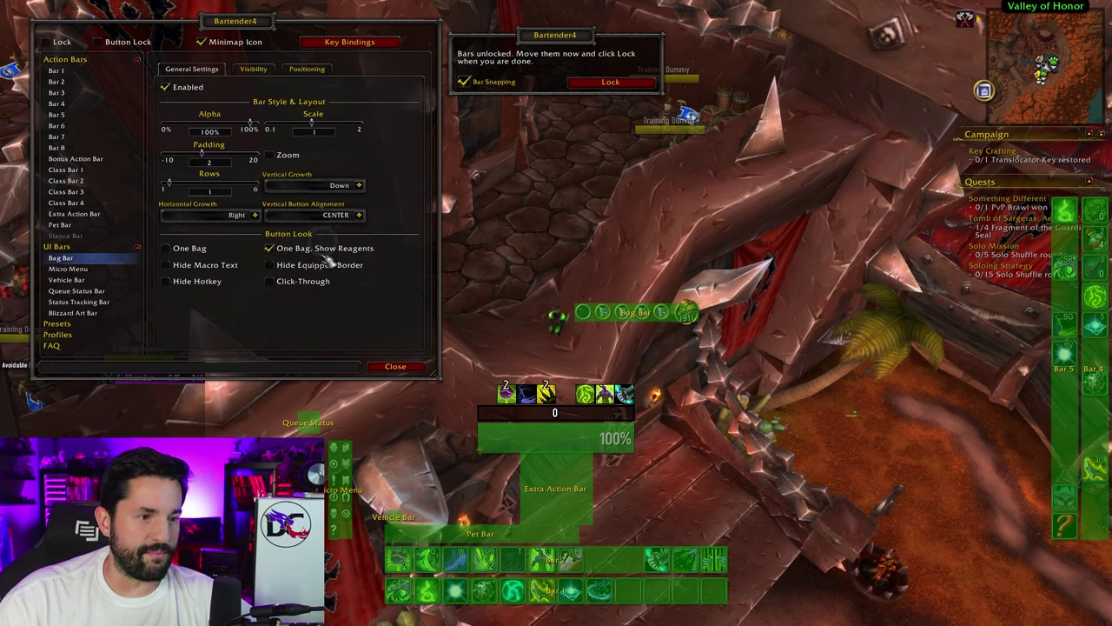
left_click(184, 248)
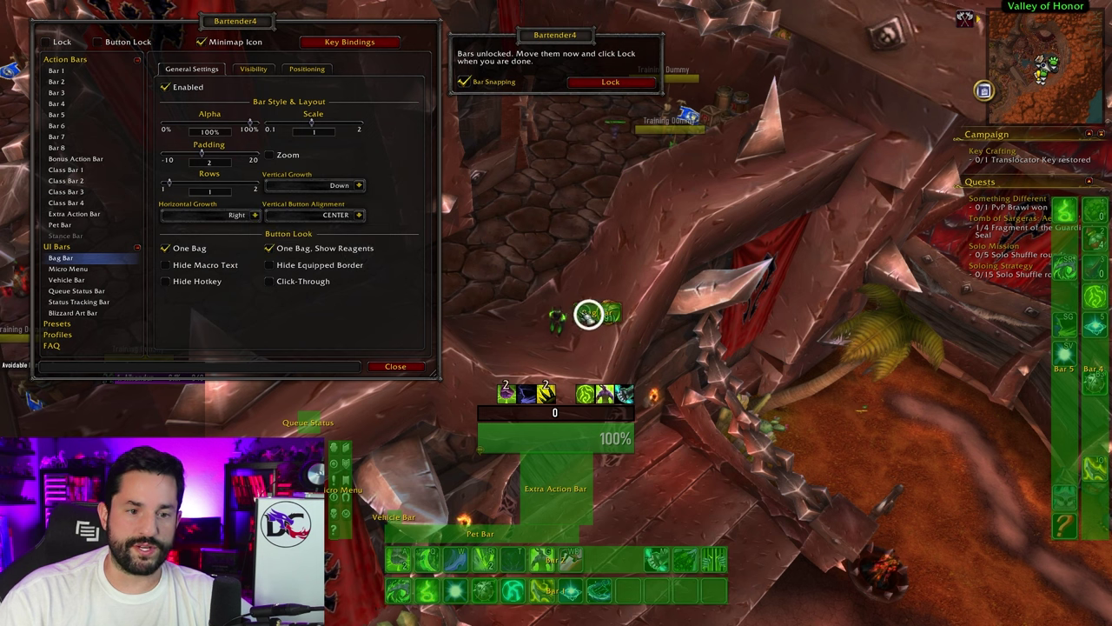
left_click_drag(622, 322, 649, 295)
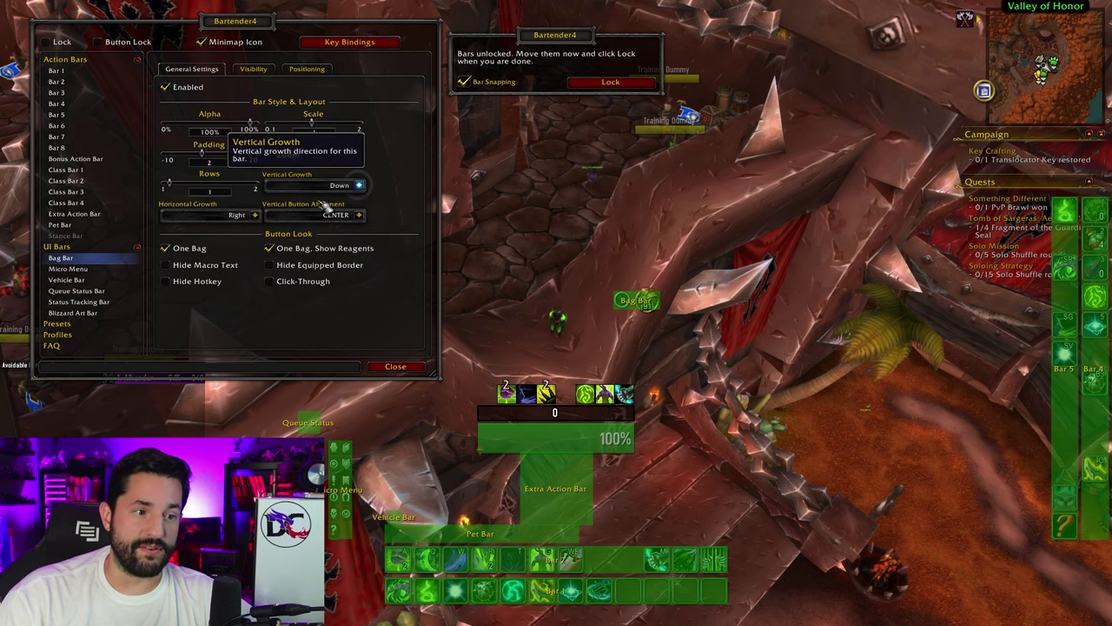
Step: Set the Bag Bar's Horizontal Growth to Left and split it into 2 rows
left_click(254, 215)
left_click(187, 250)
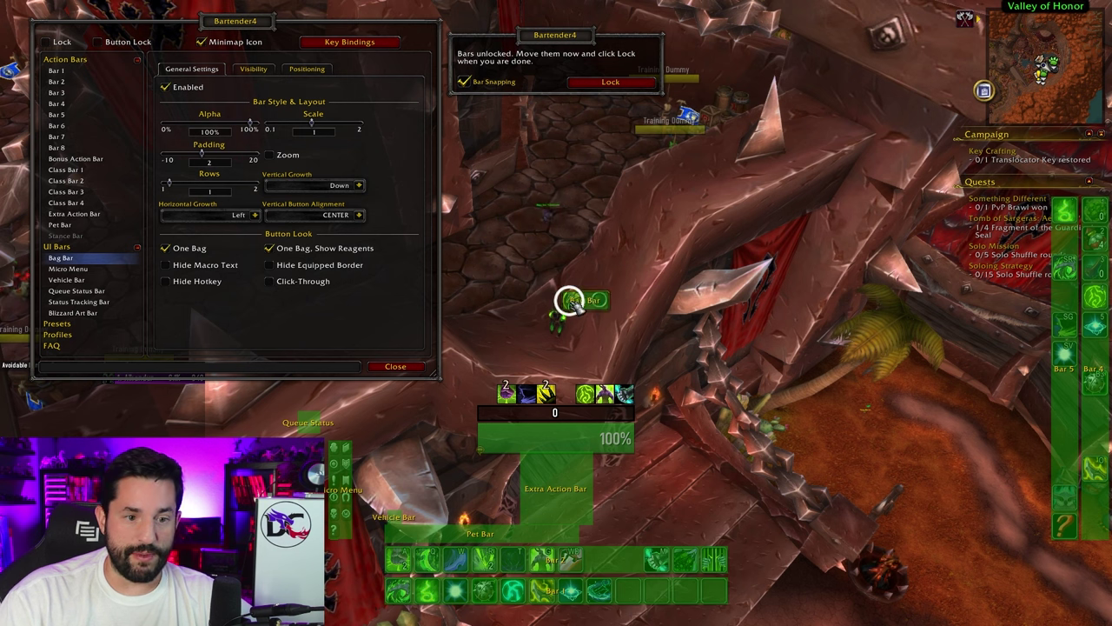
left_click(358, 185)
left_click(306, 214)
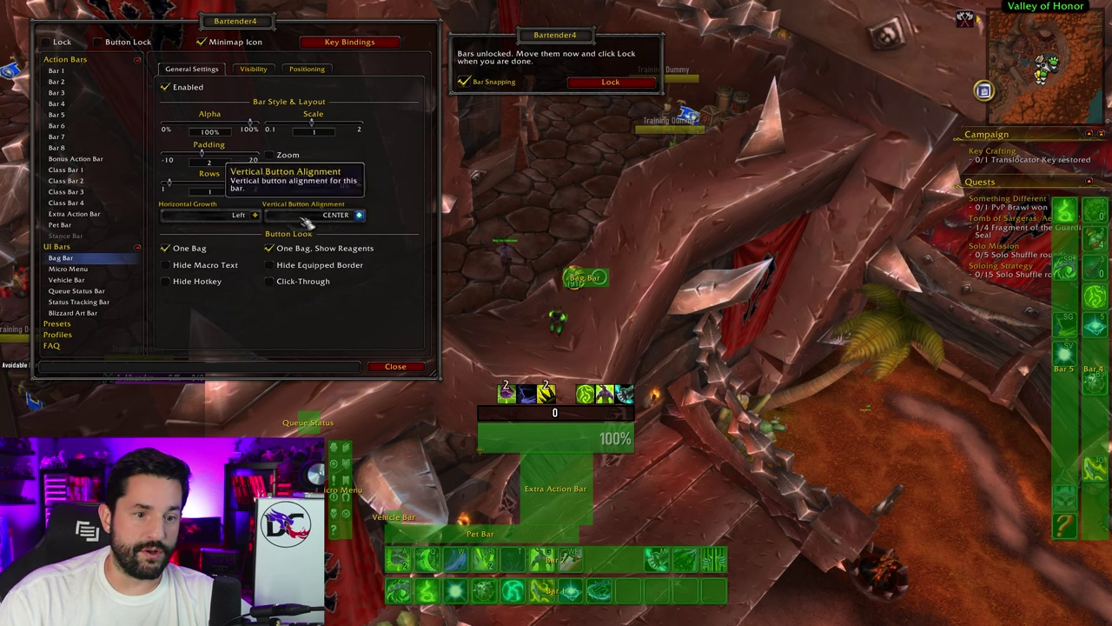
left_click_drag(212, 186, 247, 185)
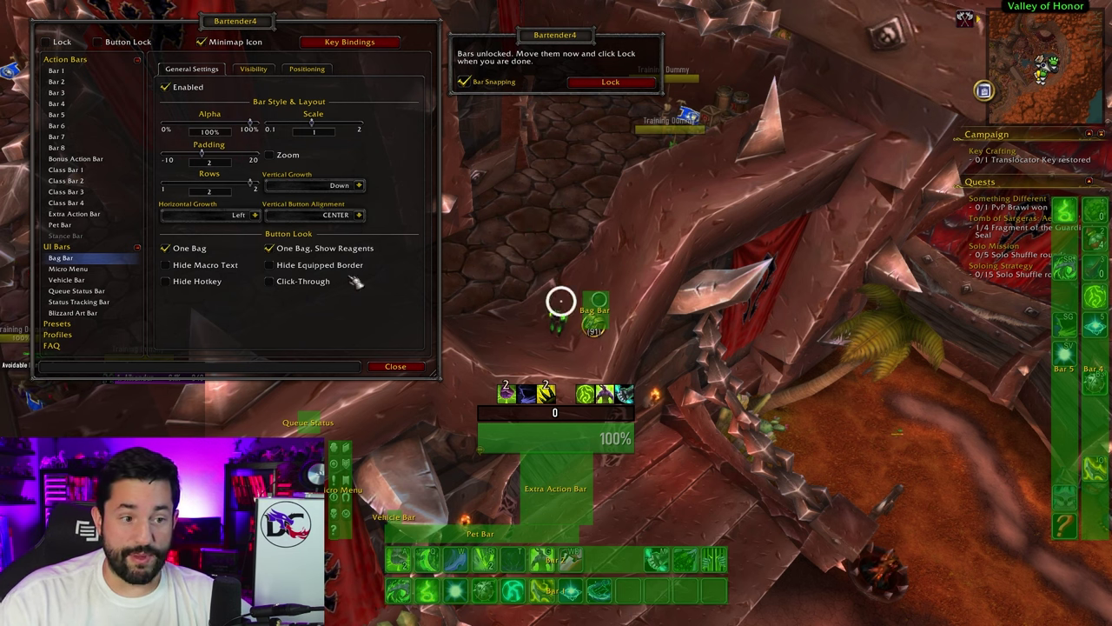
left_click(248, 214)
left_click(209, 265)
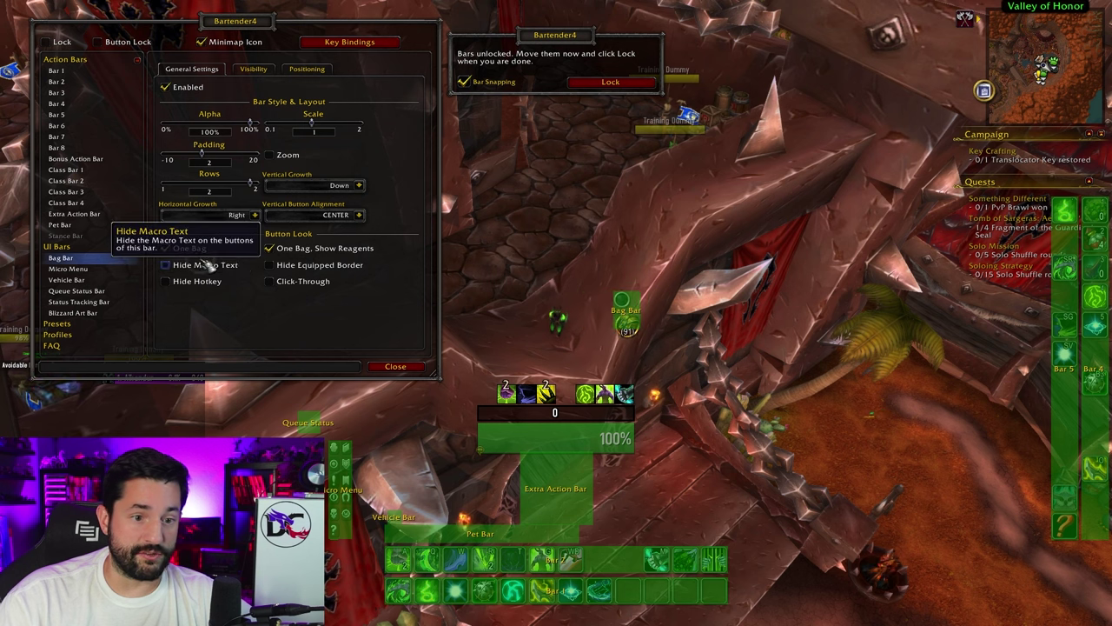
Step: Set the Bag Bar to 2 rows growing Up, place it below the Micro Menu, and lock bars
left_click(192, 190)
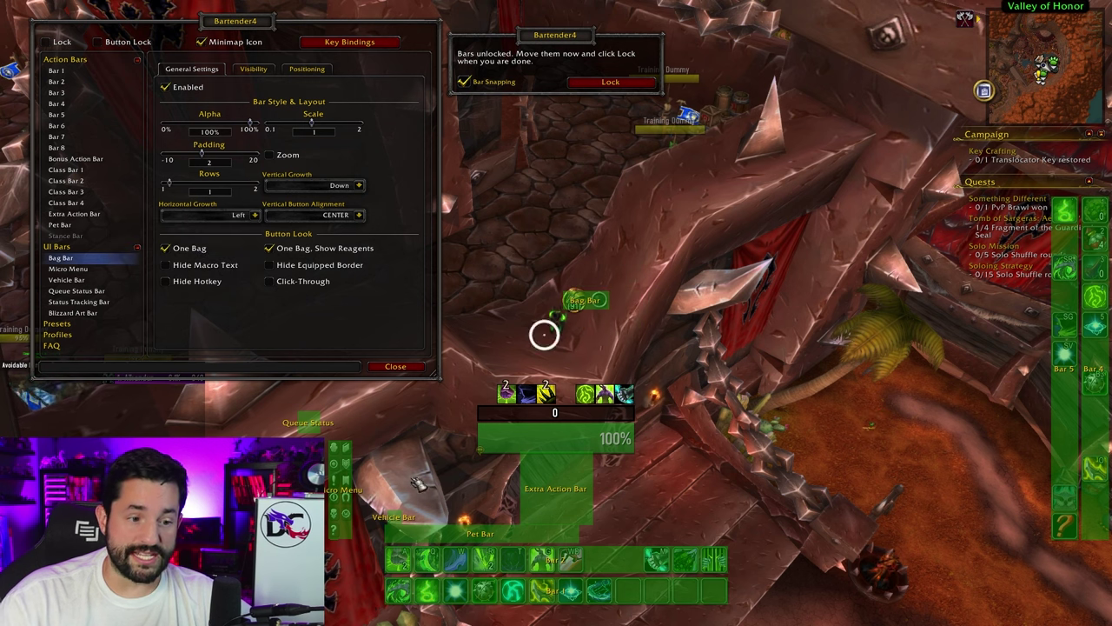
left_click_drag(170, 184, 224, 190)
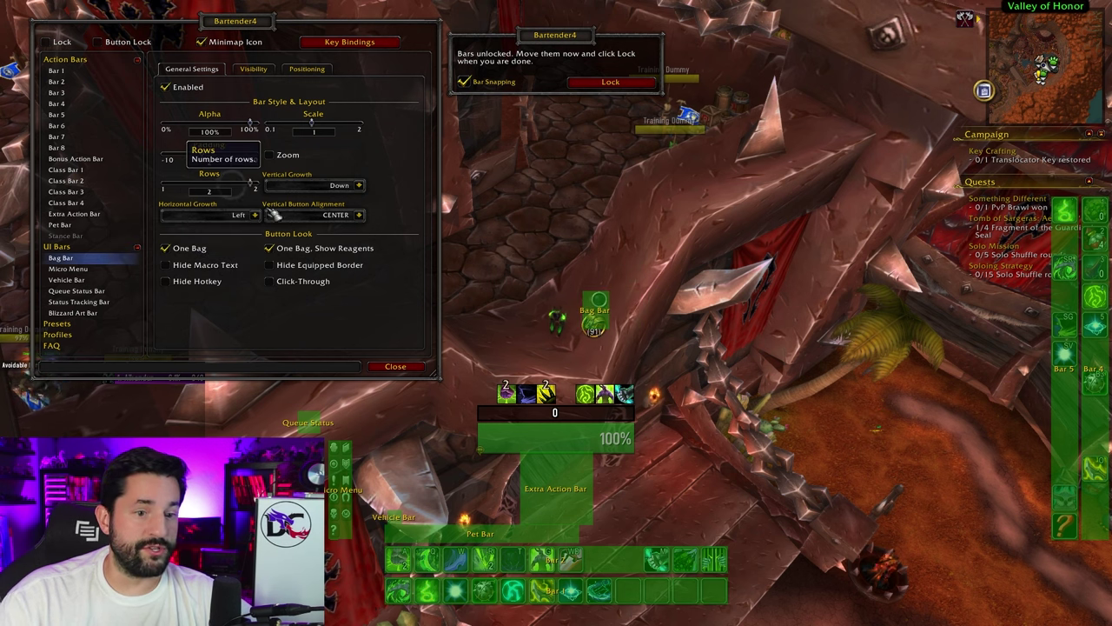
left_click(359, 186)
left_click(283, 218)
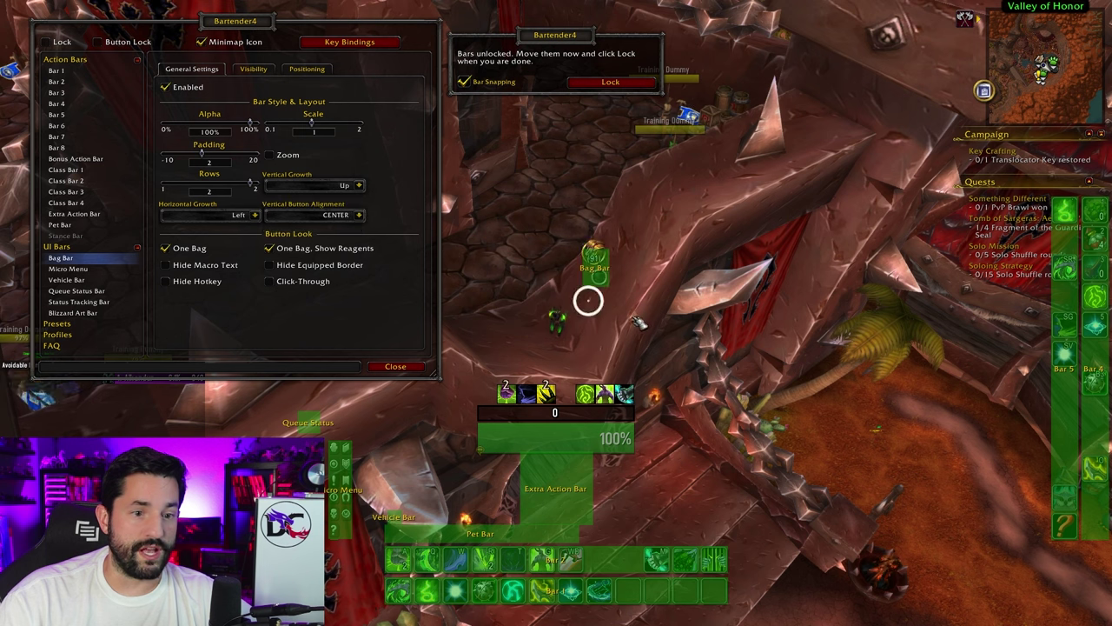
left_click_drag(600, 258, 356, 563)
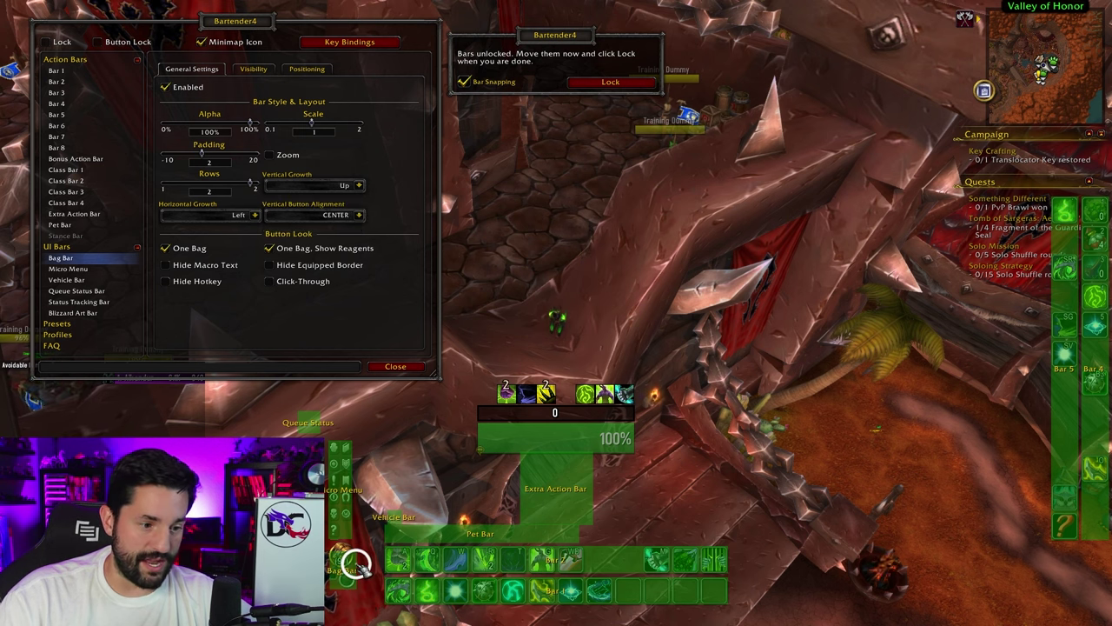
left_click(611, 83)
Step: Reopen Bartender4 and go to the Micro Menu's Visibility options
left_click(393, 365)
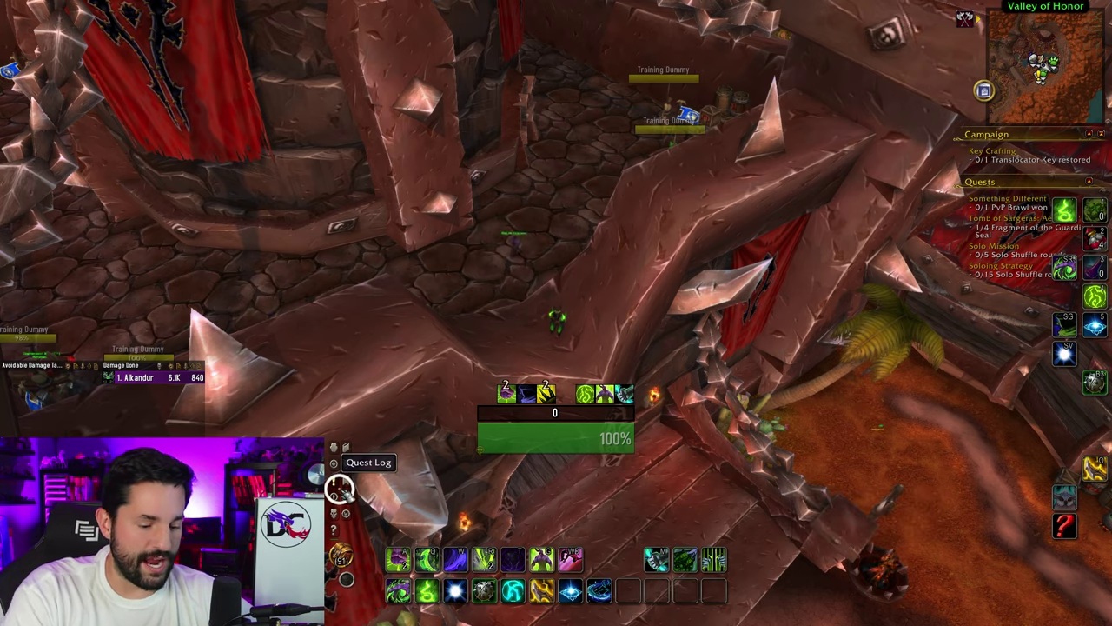
key("Return")
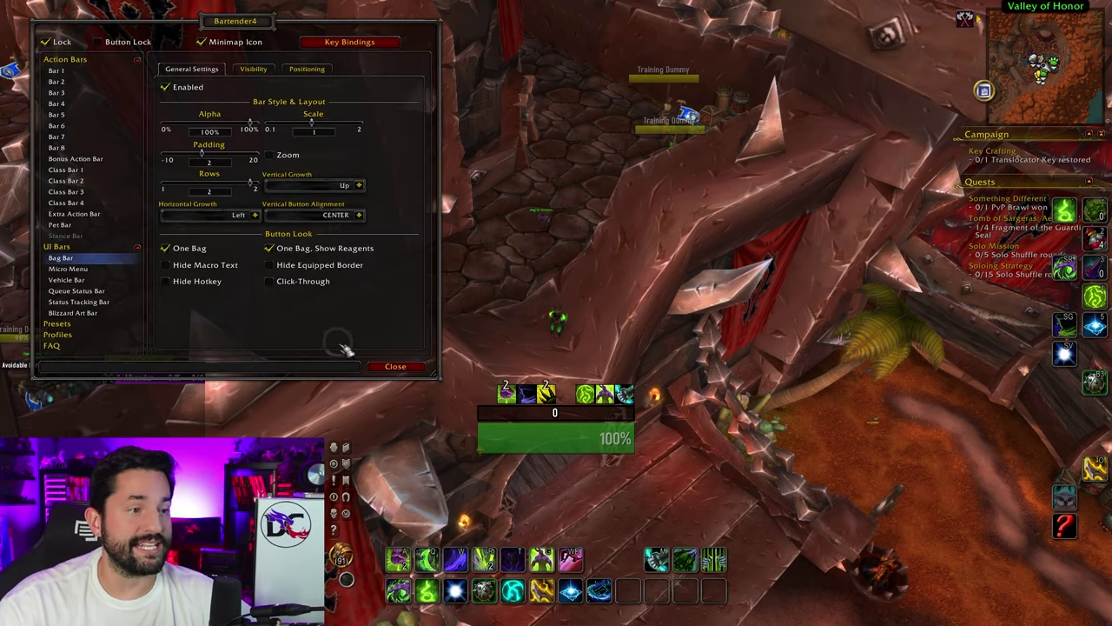
left_click(87, 269)
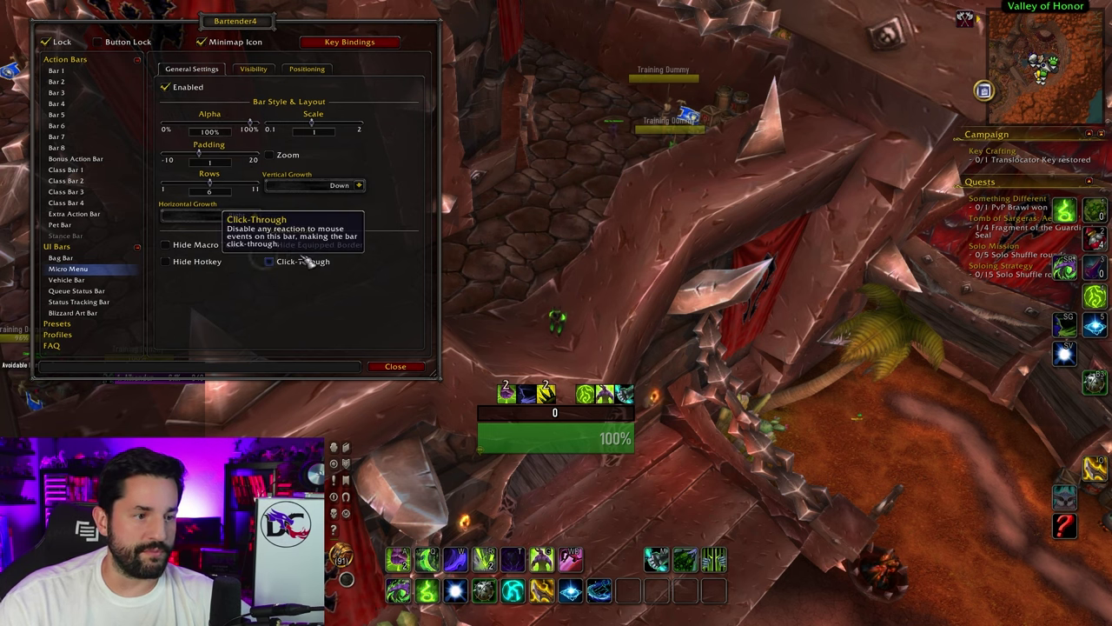
left_click(253, 69)
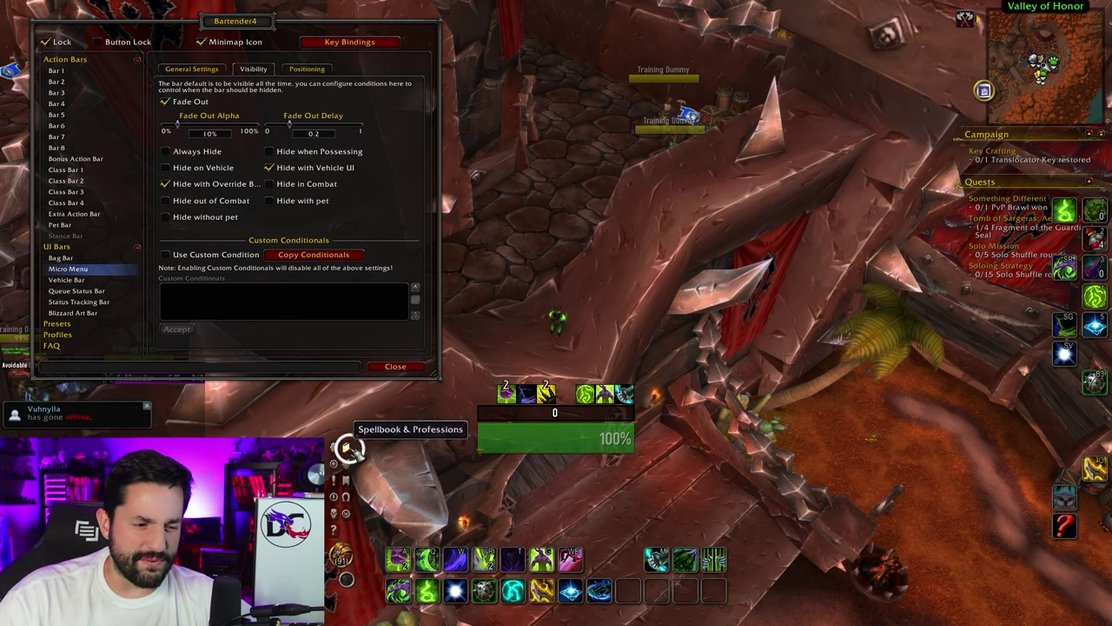
Step: Set the Micro Menu's Fade Out Alpha to 0% and Fade Out Delay to 0.47
mouse_move(351, 484)
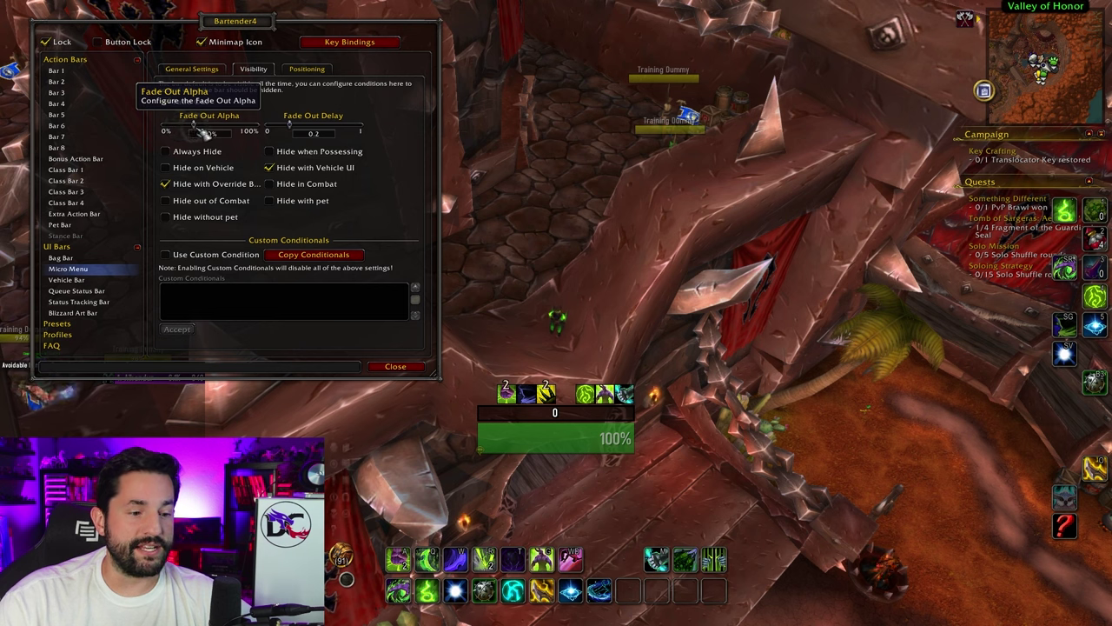
left_click_drag(201, 129, 165, 130)
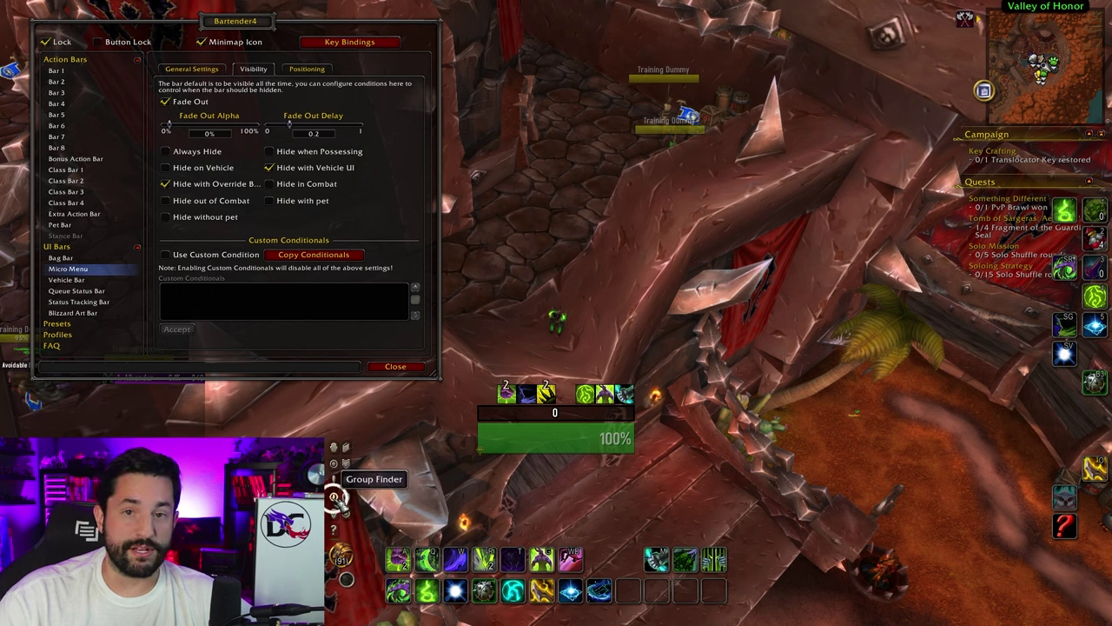
left_click_drag(290, 126, 312, 147)
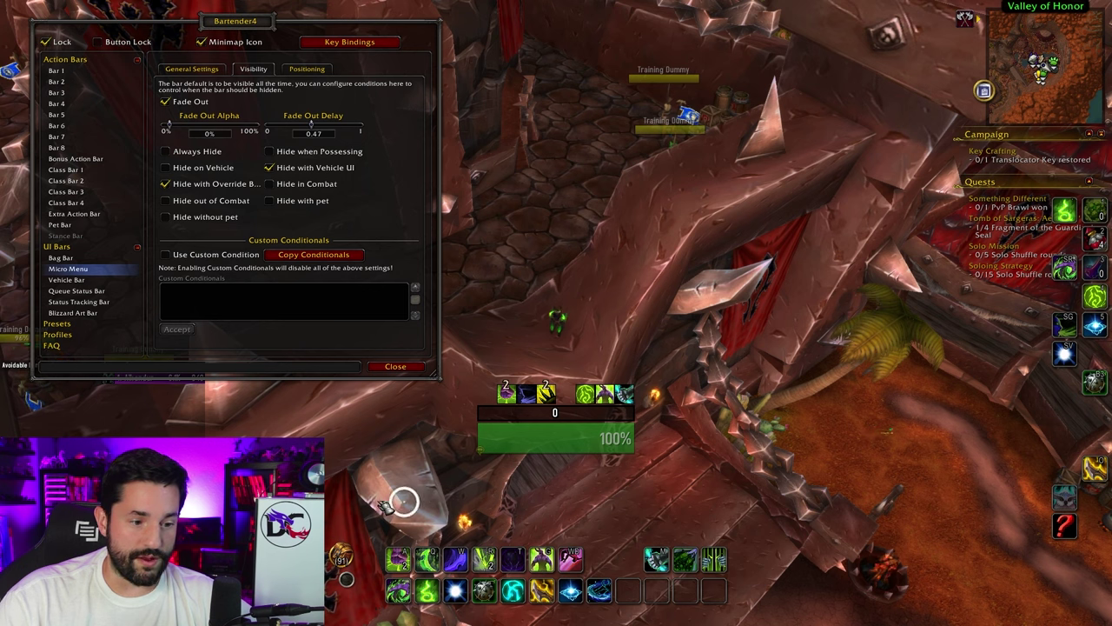
mouse_move(345, 528)
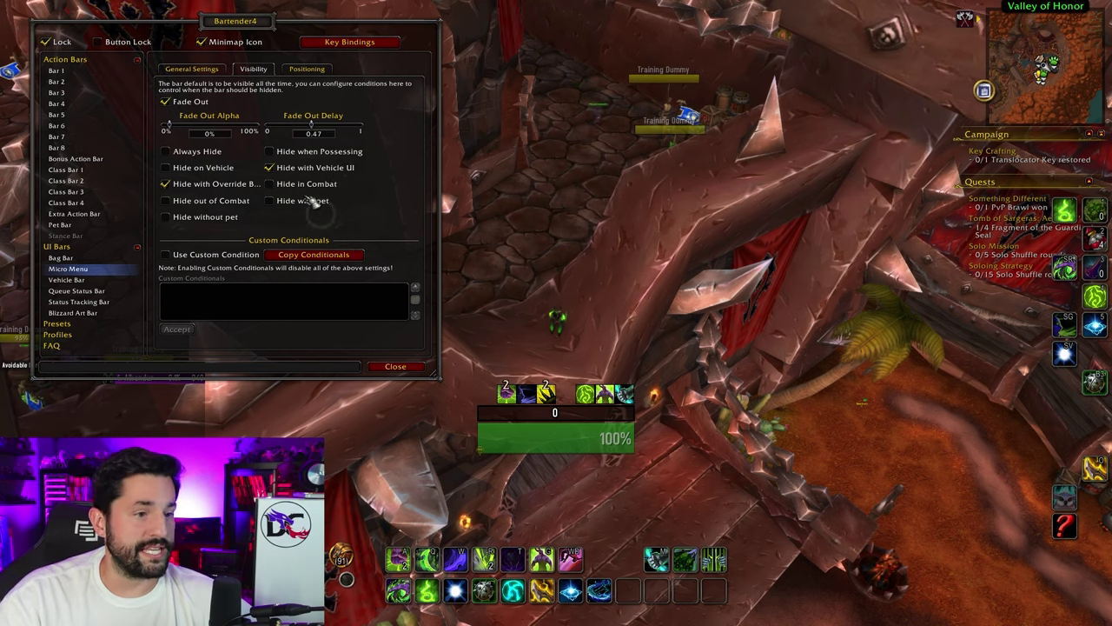
Step: Test Always Hide on the Micro Menu, untick Fade Out, and leave it always visible
left_click(170, 151)
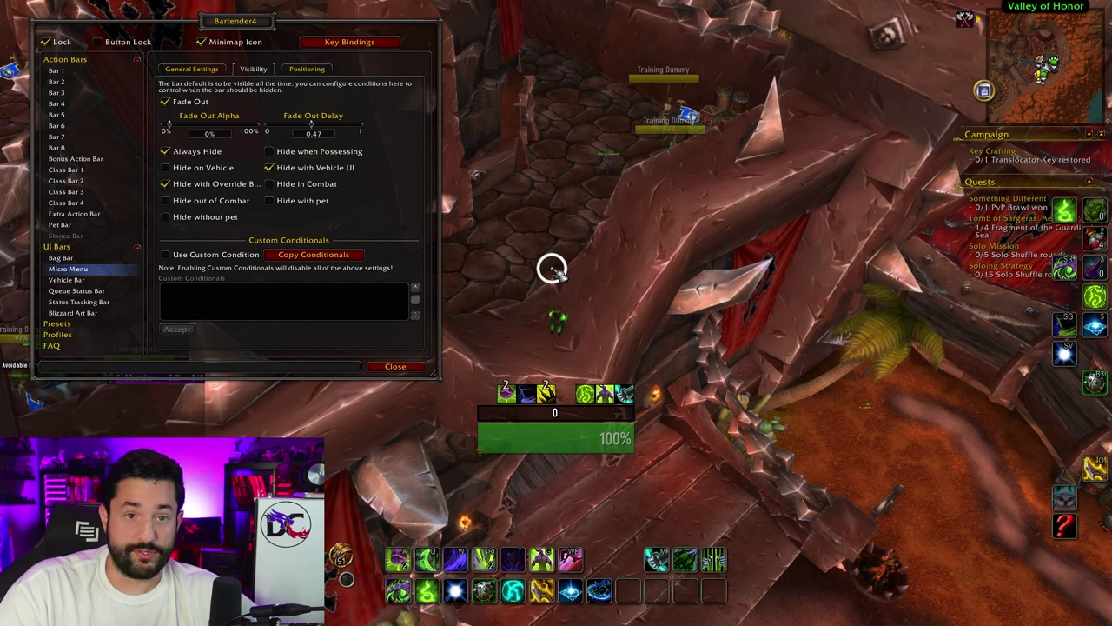
left_click(170, 152)
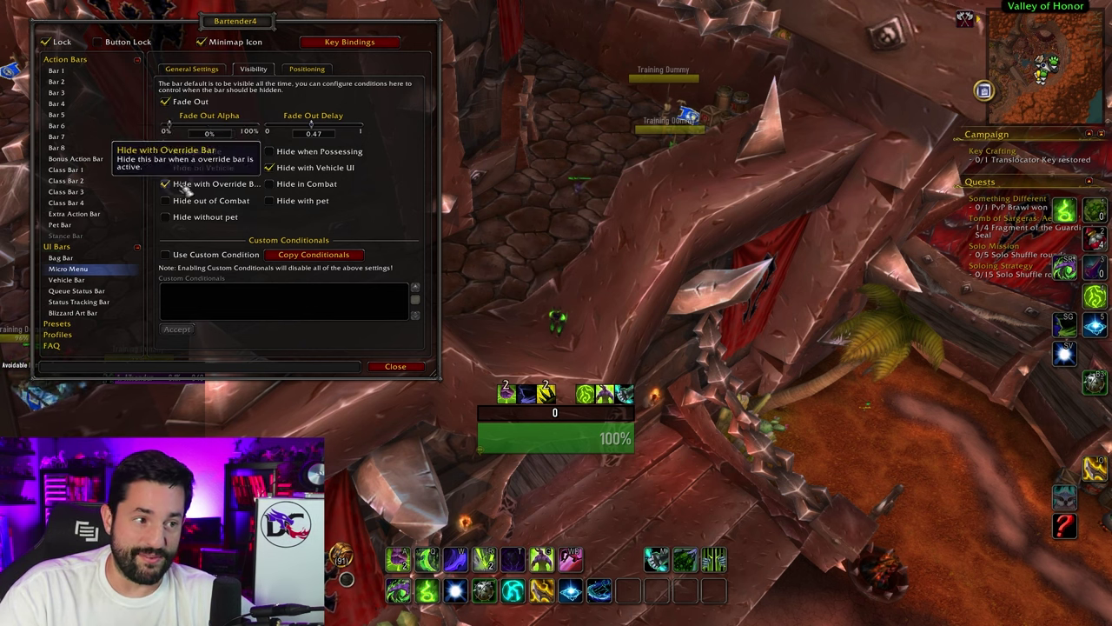
left_click(167, 101)
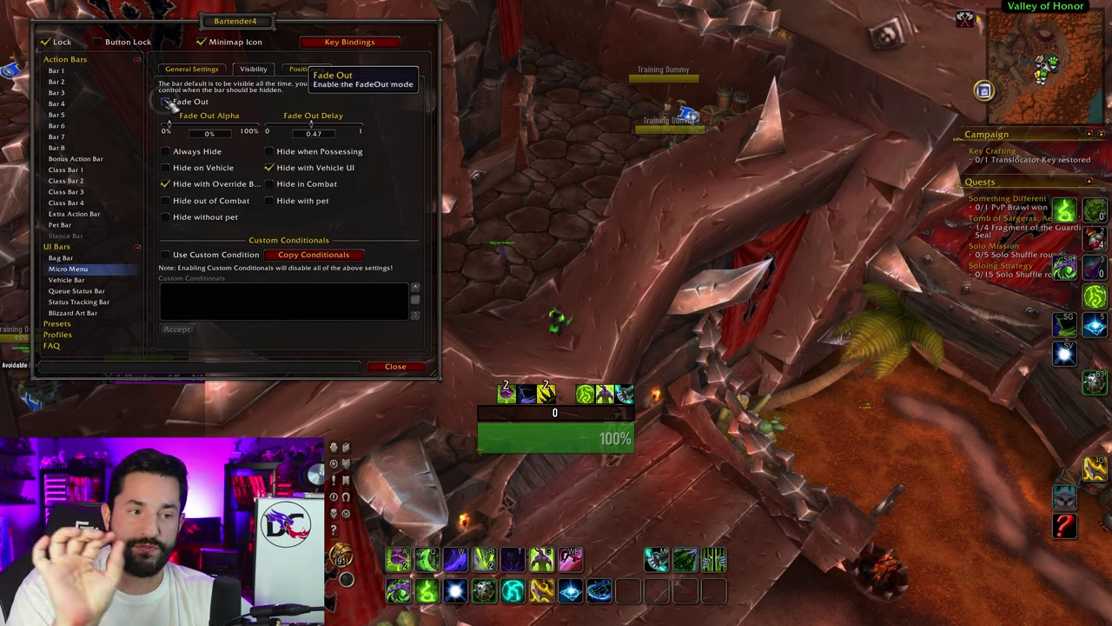
left_click(166, 152)
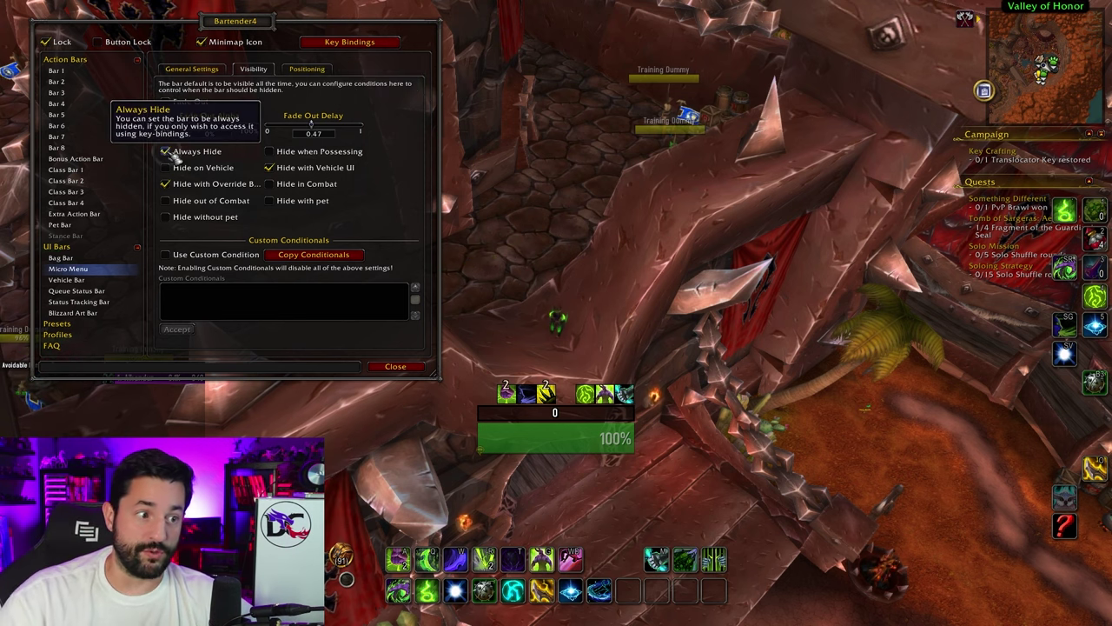
left_click(167, 152)
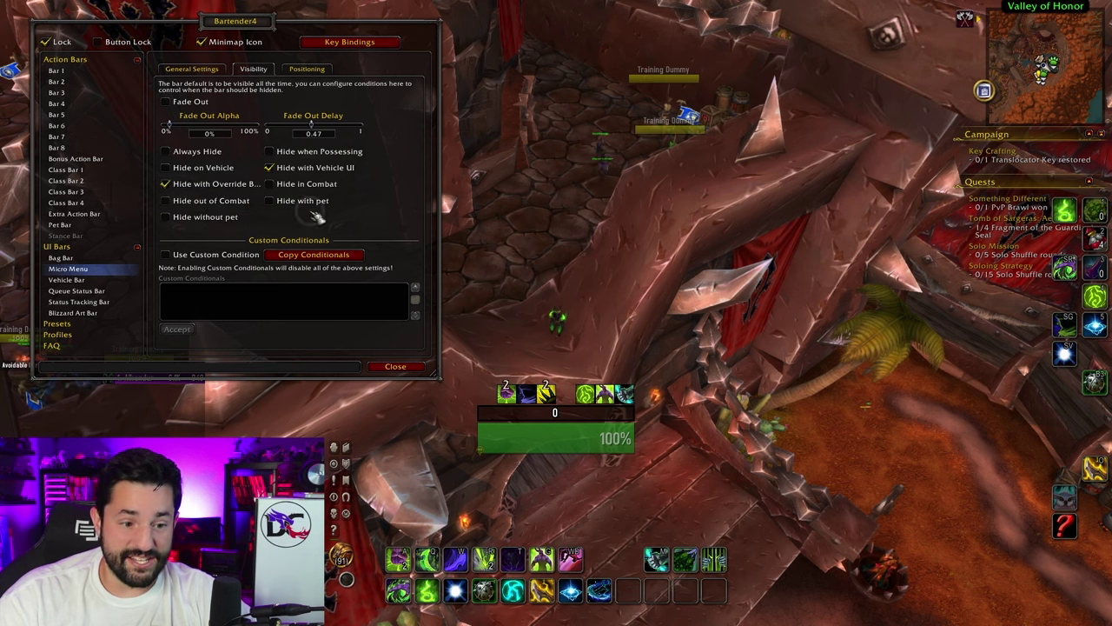
Step: Re-enable Fade Out on the Micro Menu and turn Fade Out on for the Bag Bar
left_click(169, 102)
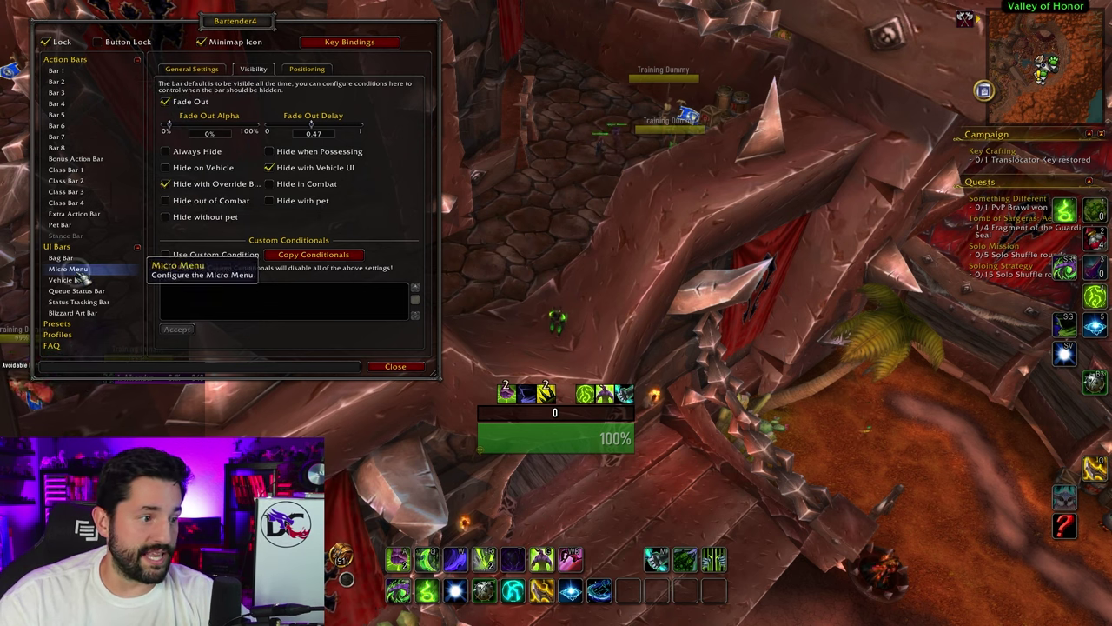
left_click(60, 257)
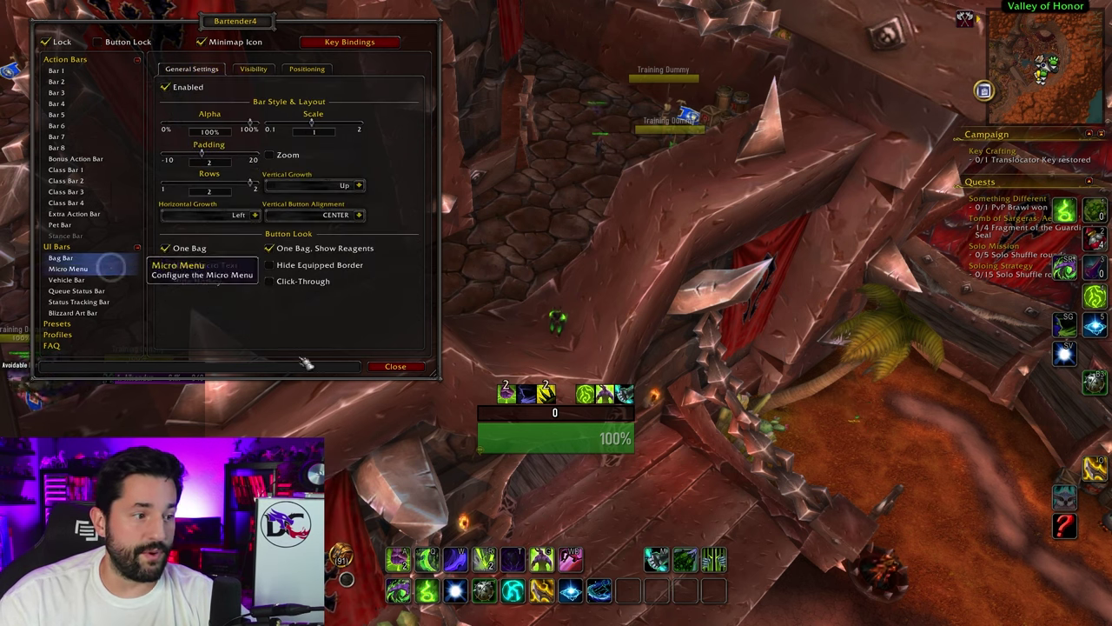
left_click(253, 68)
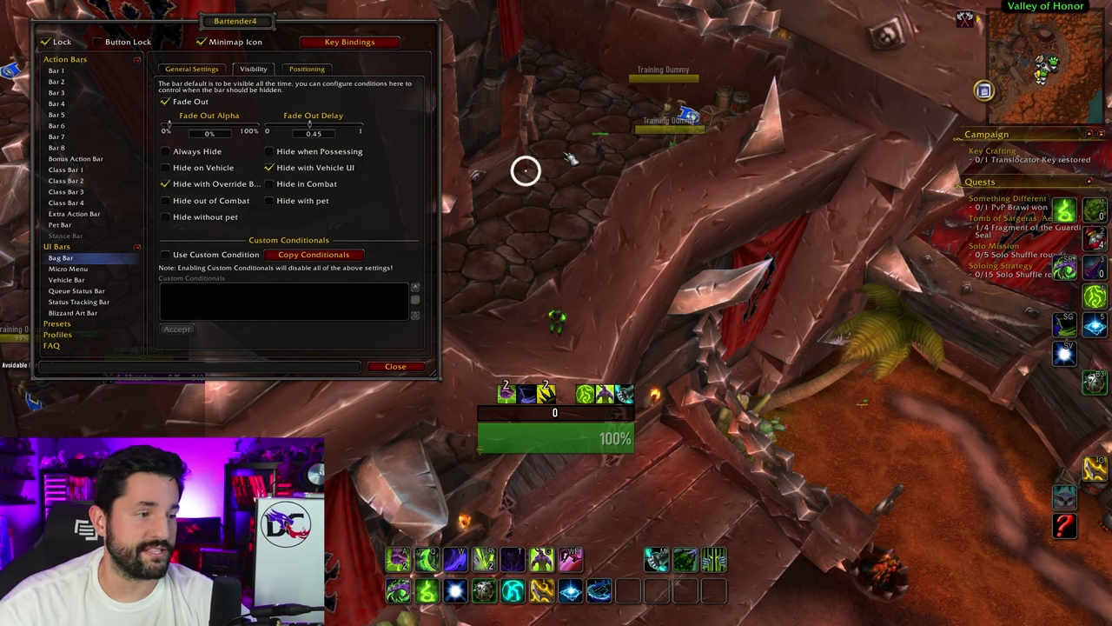
left_click(132, 246)
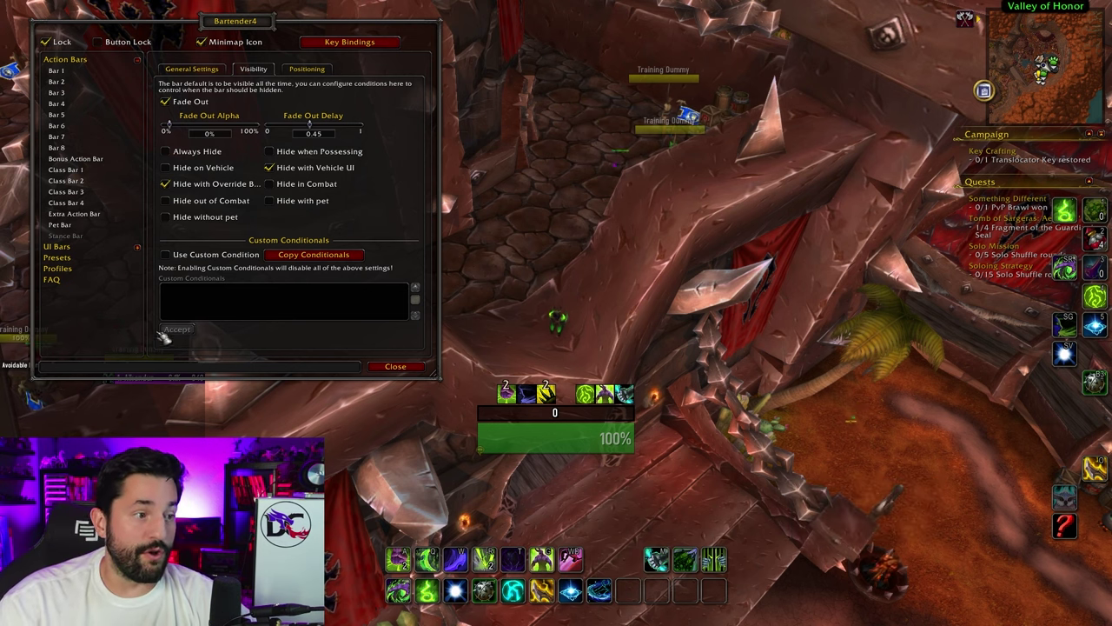
Step: Unlock the bars and drag the Pet Bar up to sit just above Queue Status
left_click(63, 228)
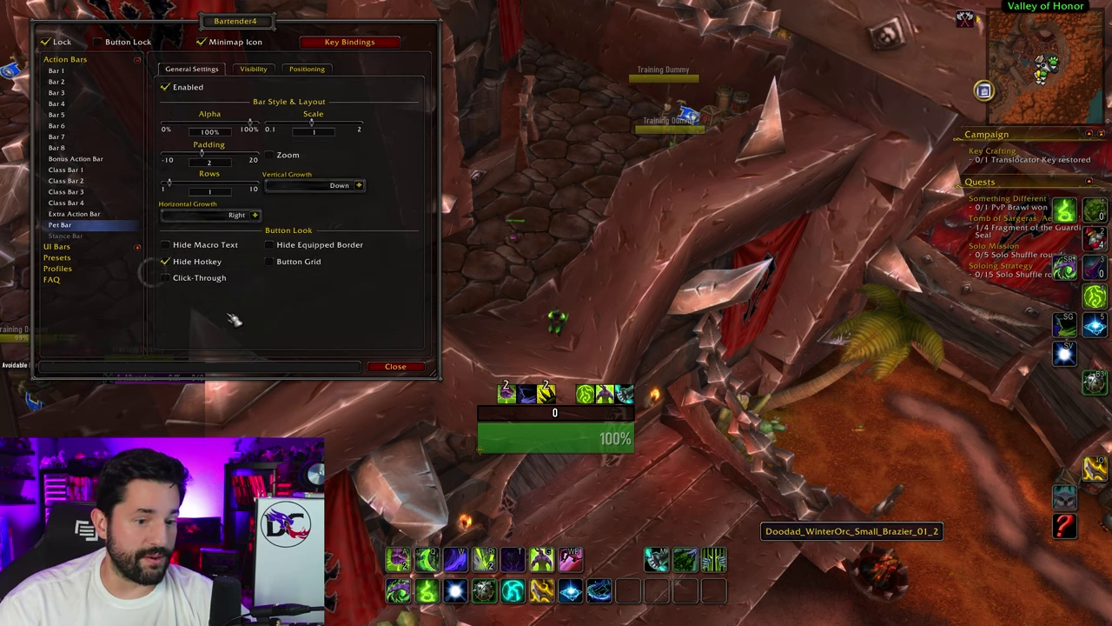
left_click(45, 41)
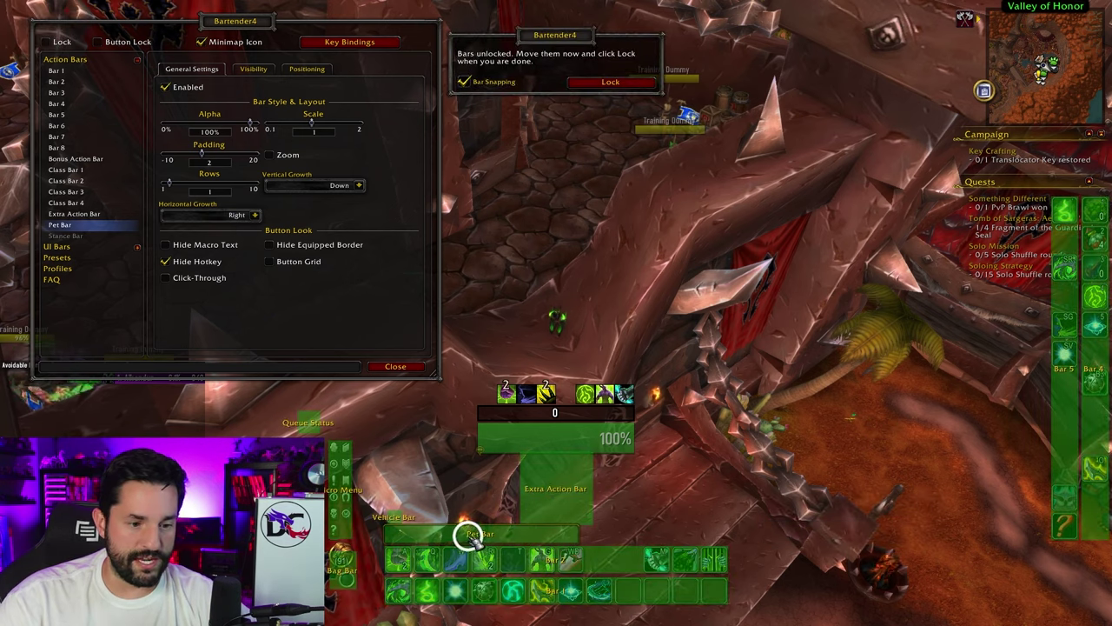
left_click_drag(469, 536, 340, 396)
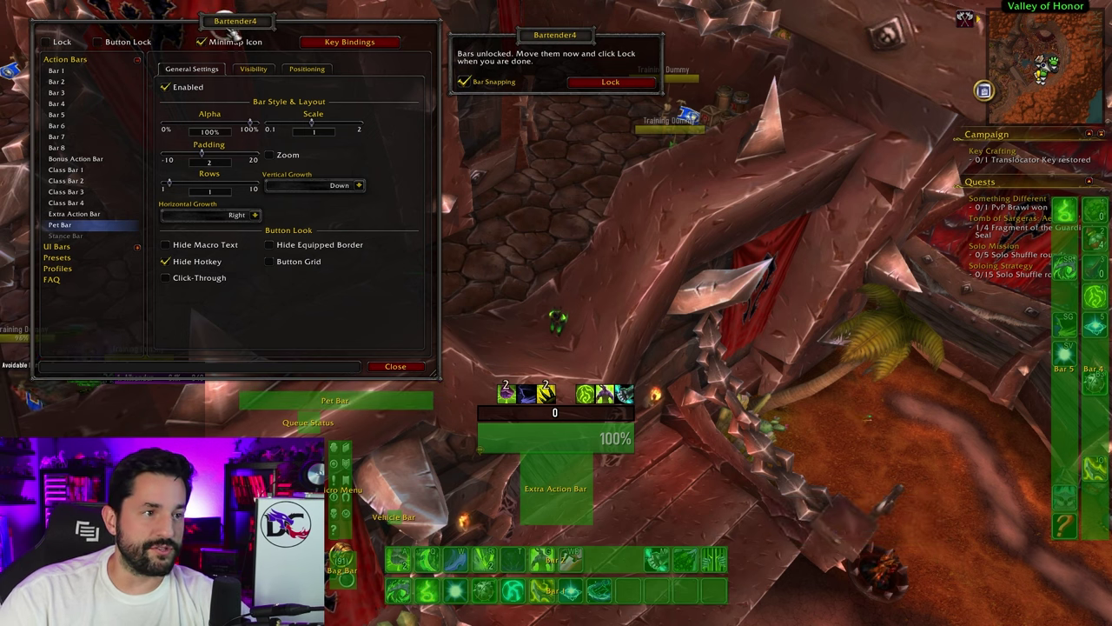
key("Escape")
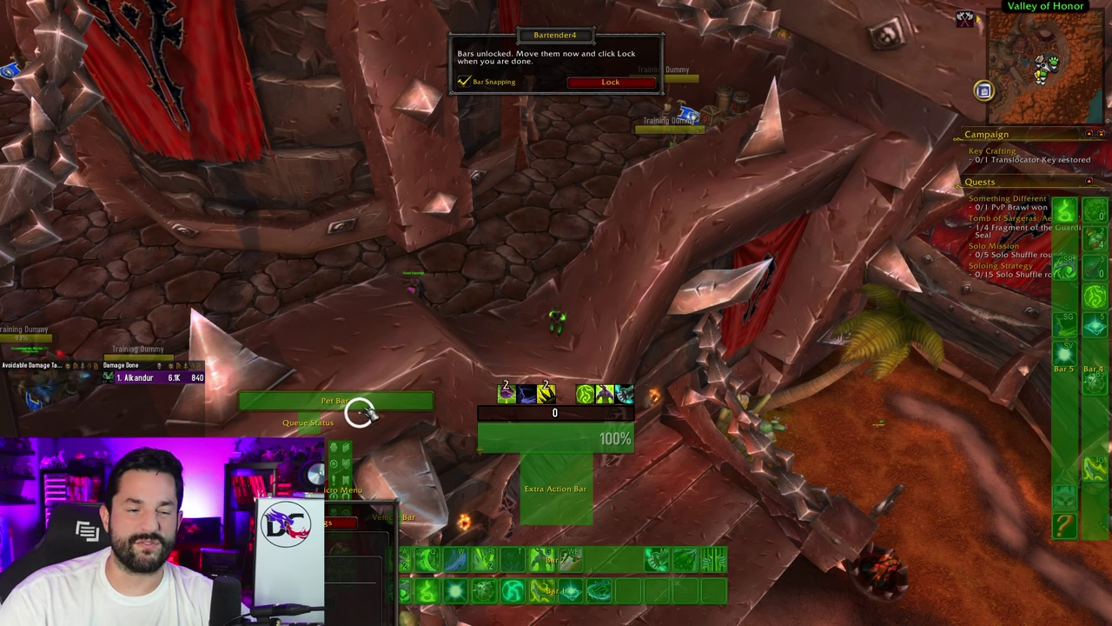
right_click(560, 485)
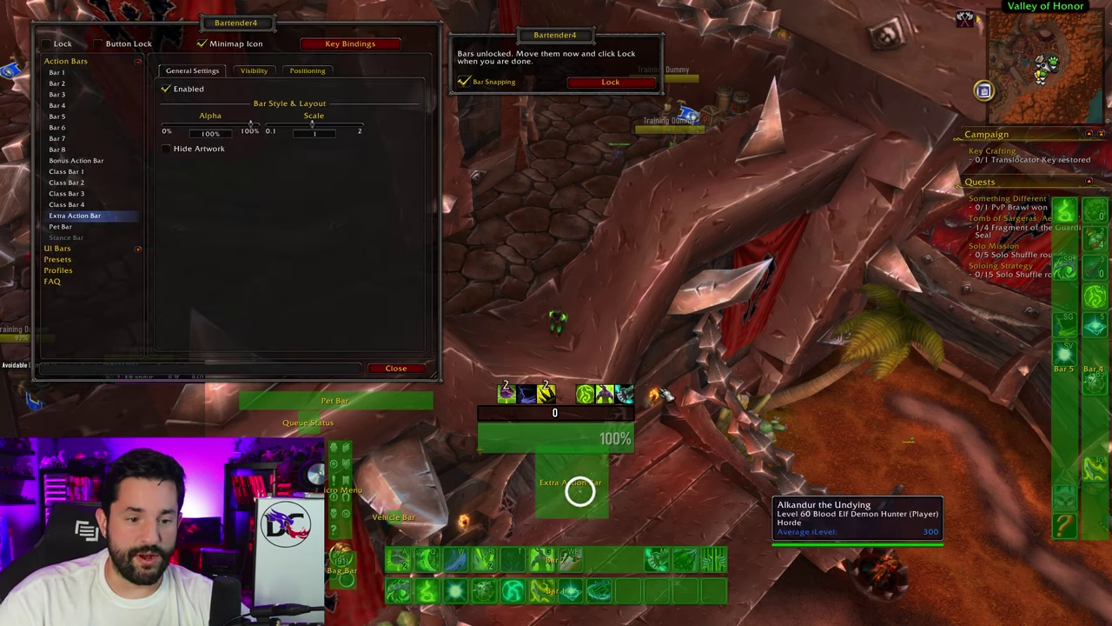
Step: Move the Extra Action Bar to mid-screen and hide its artwork
left_click_drag(580, 492, 687, 225)
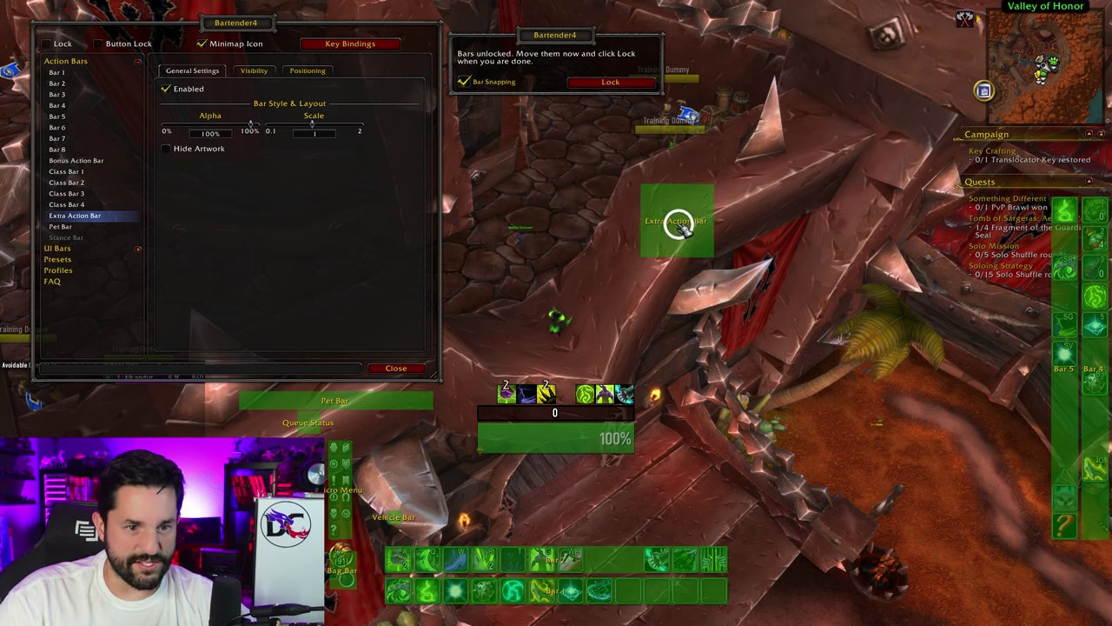
left_click_drag(677, 223, 665, 218)
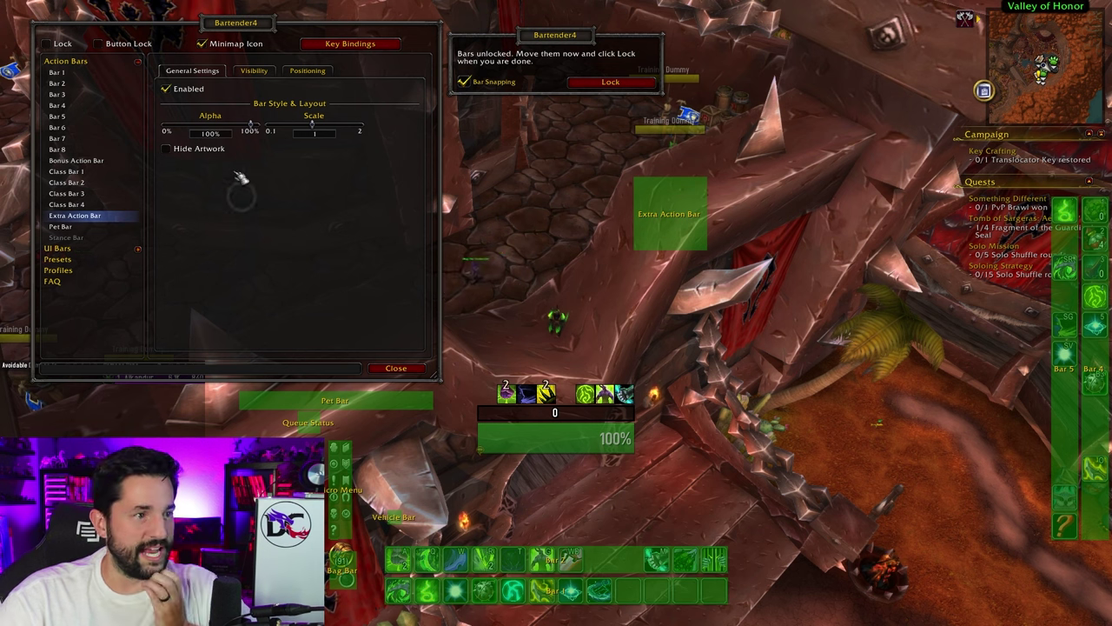
left_click(166, 149)
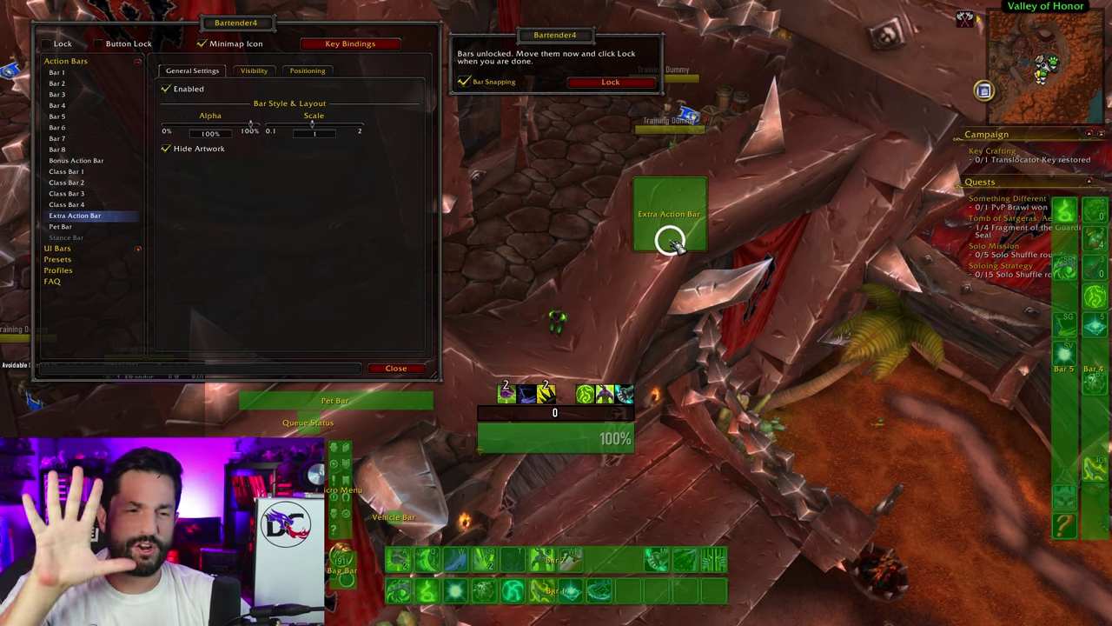
mouse_move(680, 233)
left_mouse_down()
mouse_move(668, 280)
mouse_move(677, 238)
mouse_move(686, 402)
mouse_move(669, 448)
mouse_move(702, 278)
mouse_move(686, 231)
left_mouse_up()
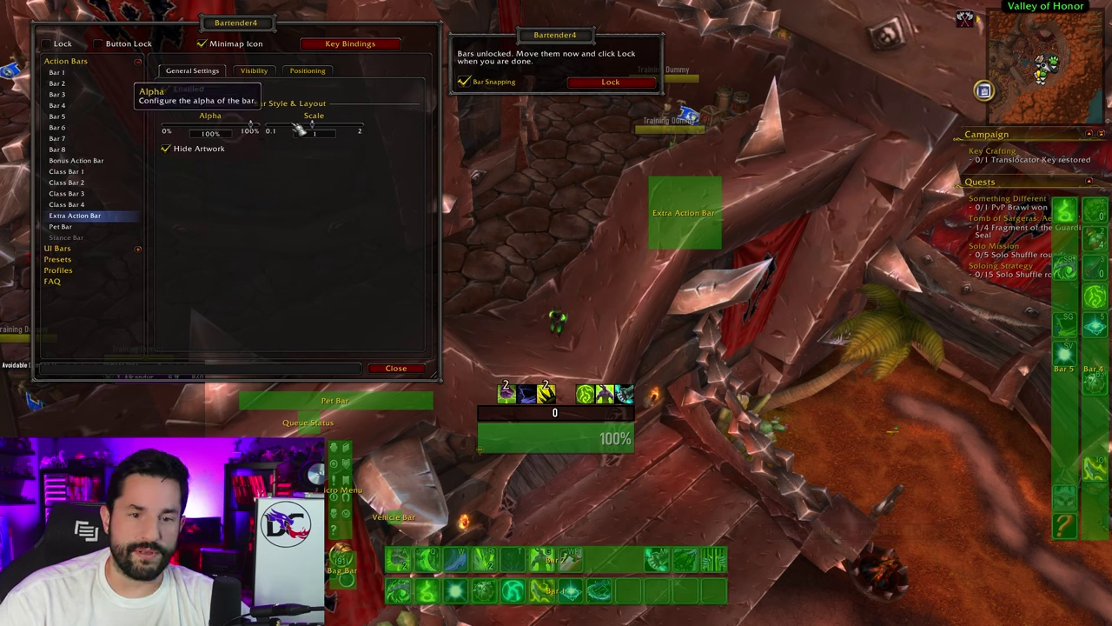
left_click(261, 70)
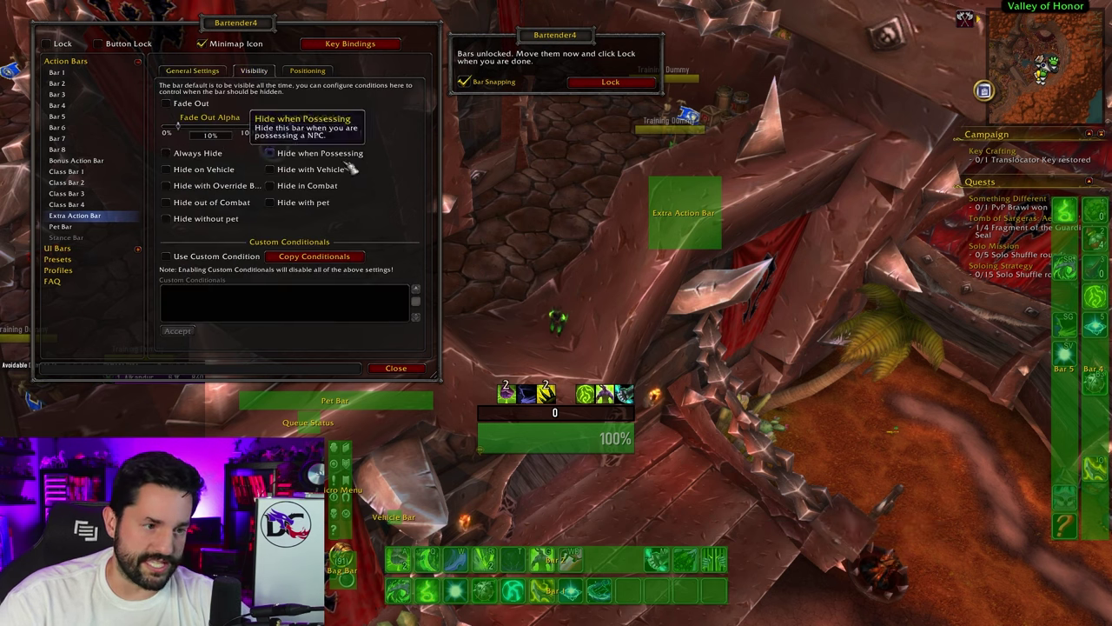
Step: Enable Class Bar 1, then look over Class Bar 2, the Bonus Action Bar and Bar 1
left_click(97, 205)
left_click(96, 172)
left_click(168, 89)
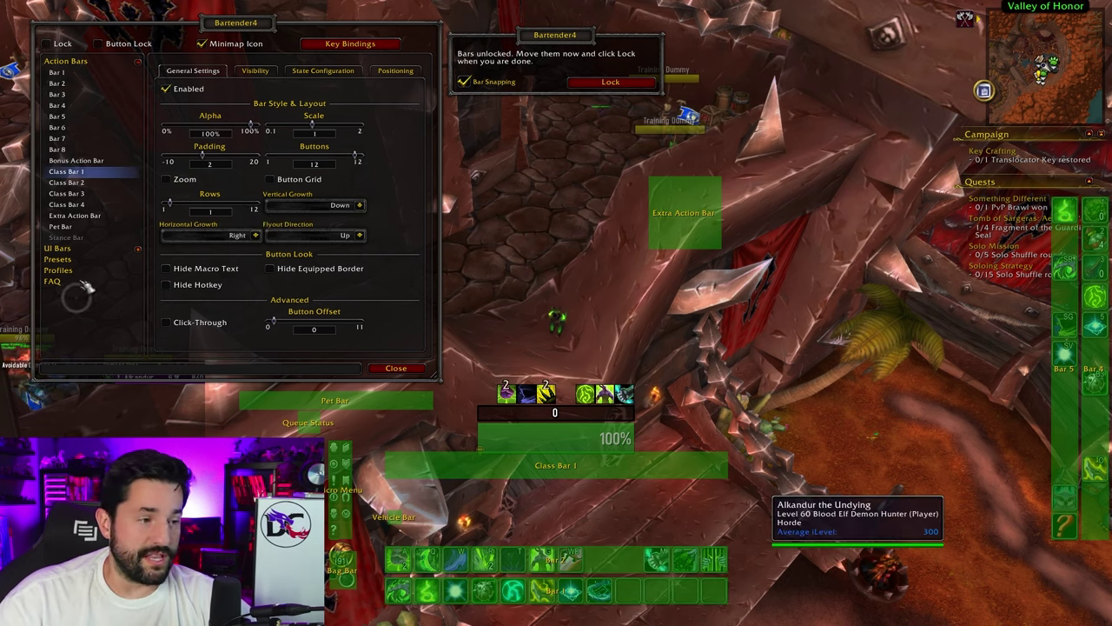
left_click(100, 184)
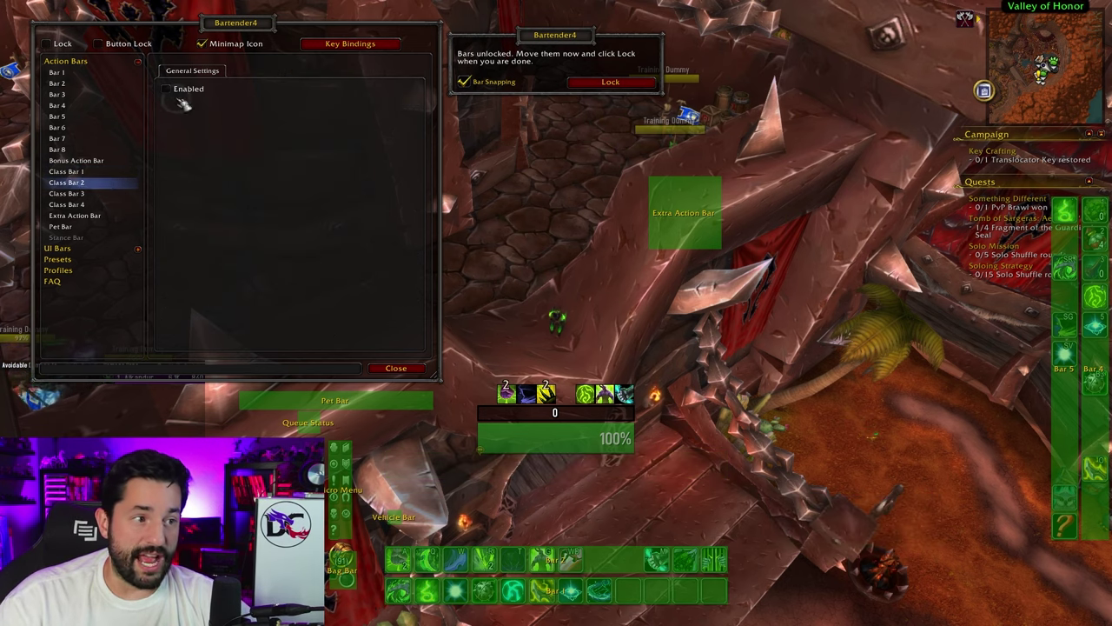
left_click(94, 161)
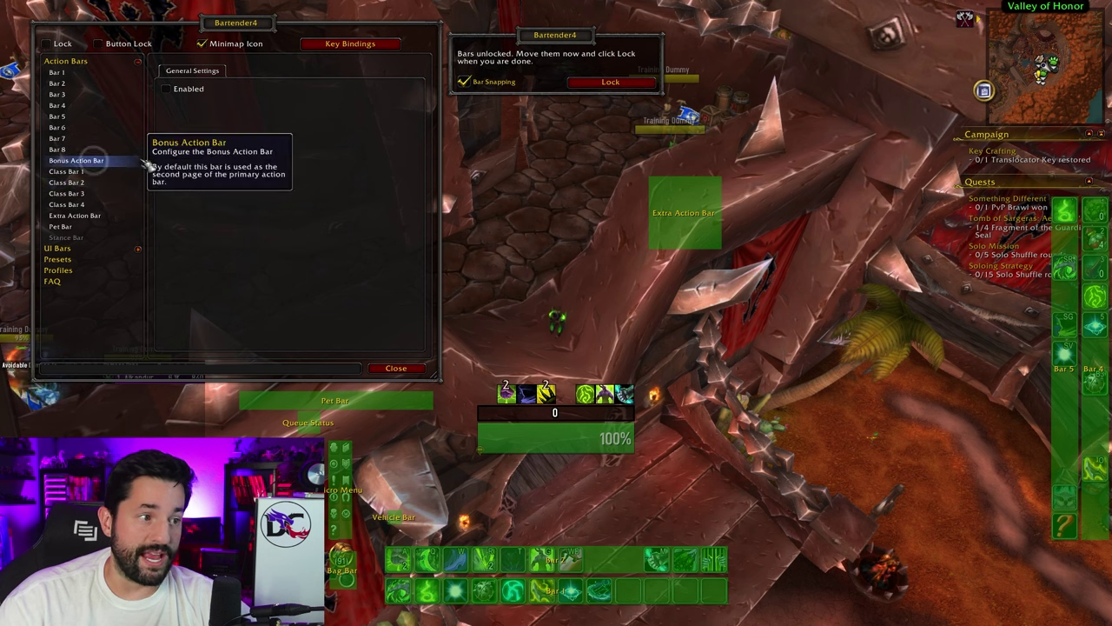
left_click(92, 77)
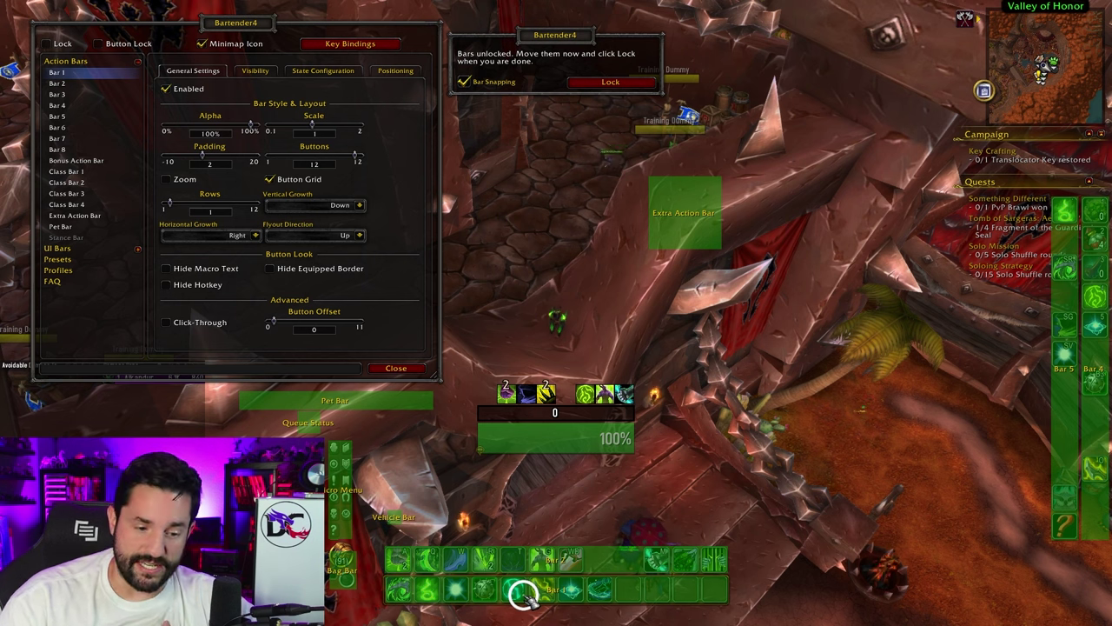
Step: Put Bar 1 back in the bottom row directly beneath Bar 2 and lock the bars
left_click_drag(523, 593, 634, 469)
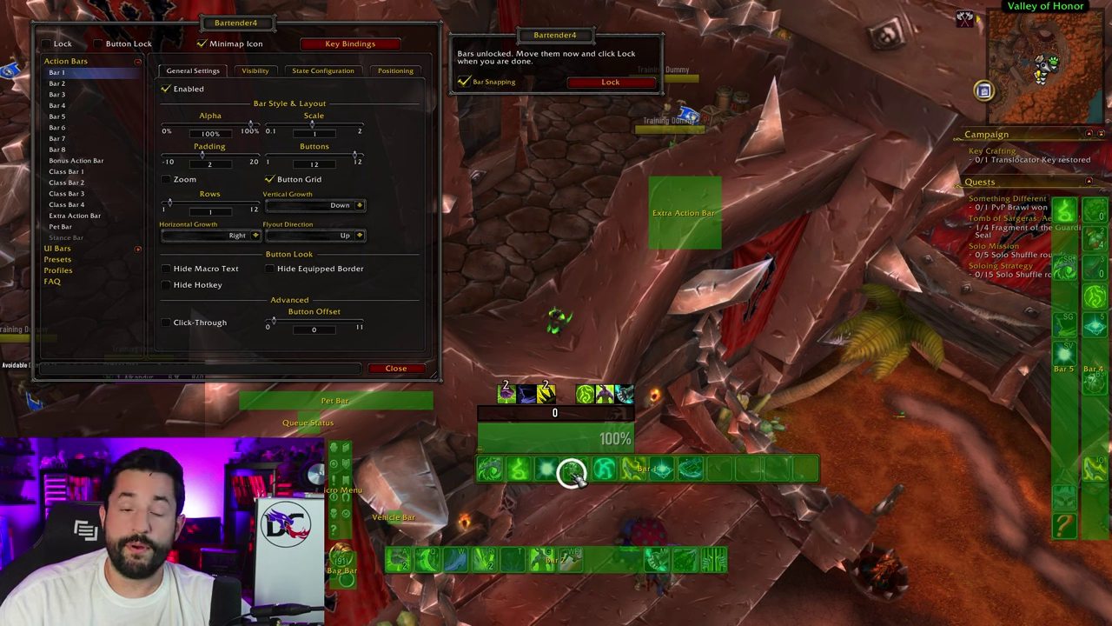
left_click_drag(566, 480, 493, 606)
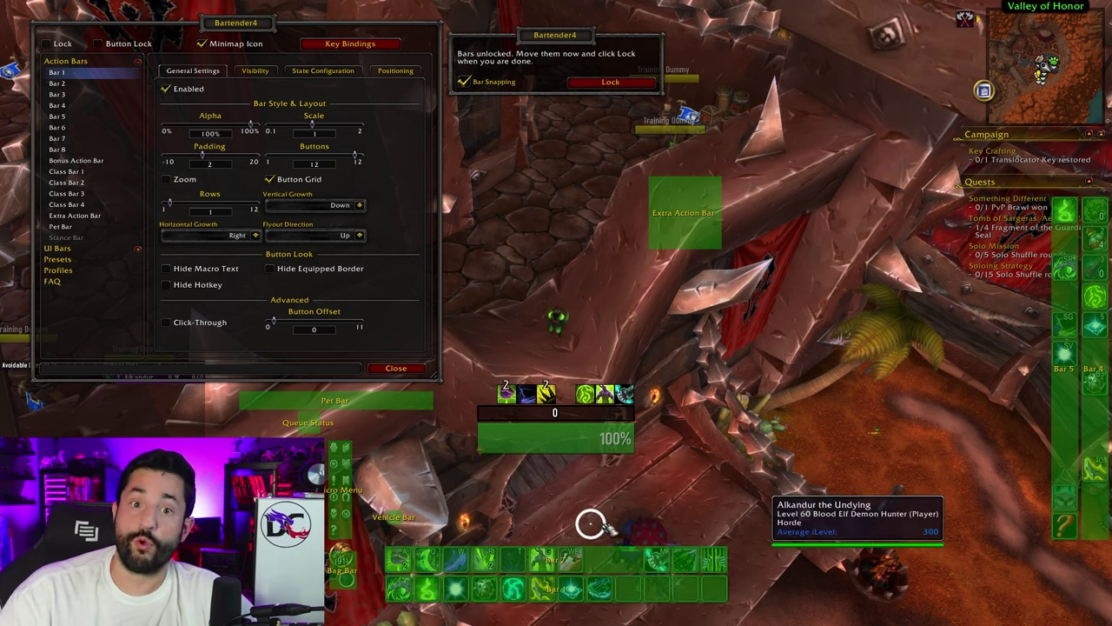
left_click(45, 43)
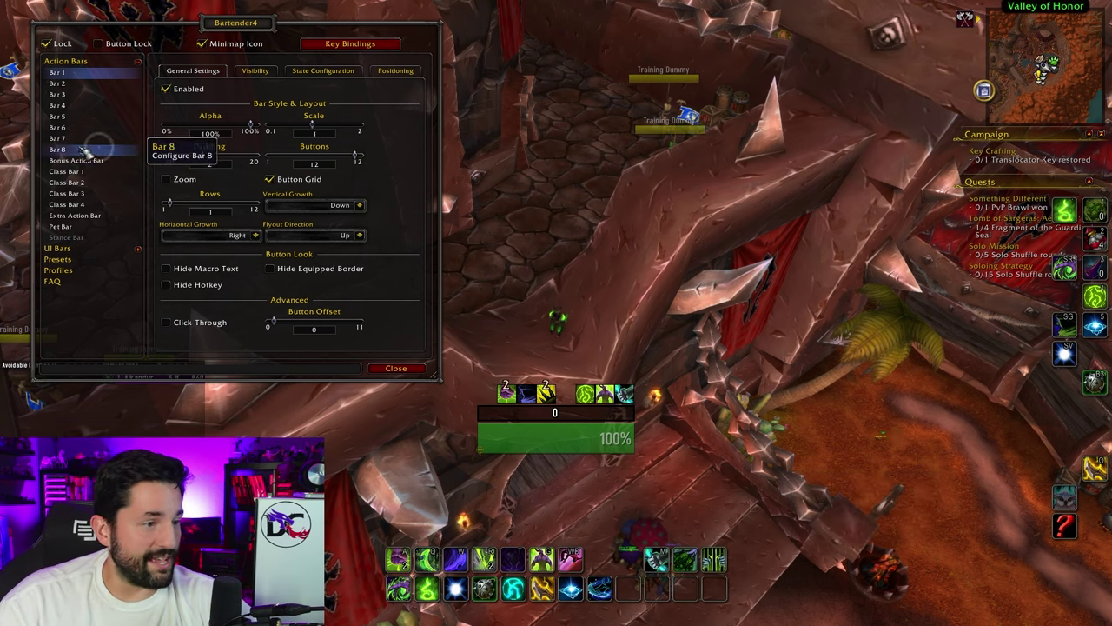
Step: Adjust Bar 1's scale and alpha sliders, leaving it at 100% alpha and scale 1
mouse_move(252, 128)
left_mouse_down()
mouse_move(233, 132)
mouse_move(246, 146)
mouse_move(267, 139)
left_mouse_up()
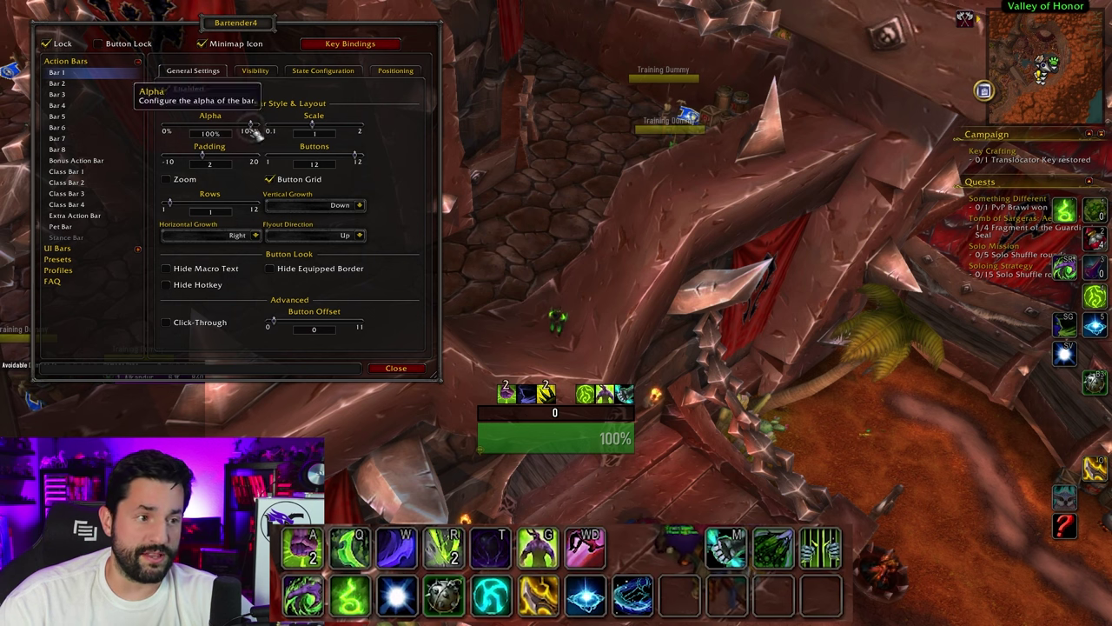
mouse_move(250, 128)
left_mouse_down()
mouse_move(217, 136)
mouse_move(252, 133)
left_mouse_up()
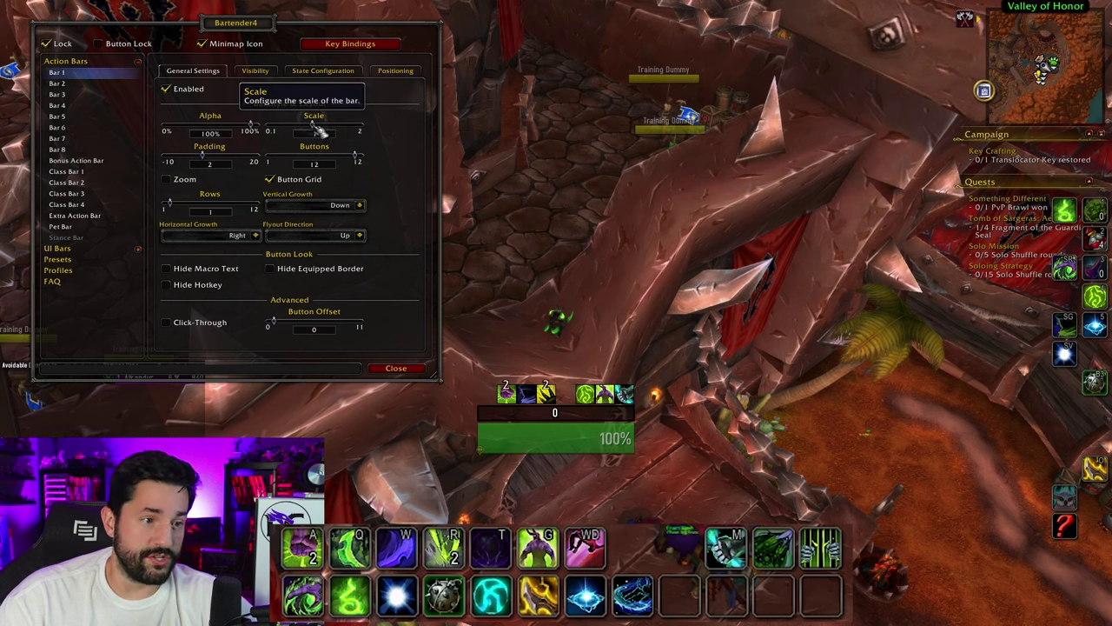
left_click_drag(319, 130, 319, 144)
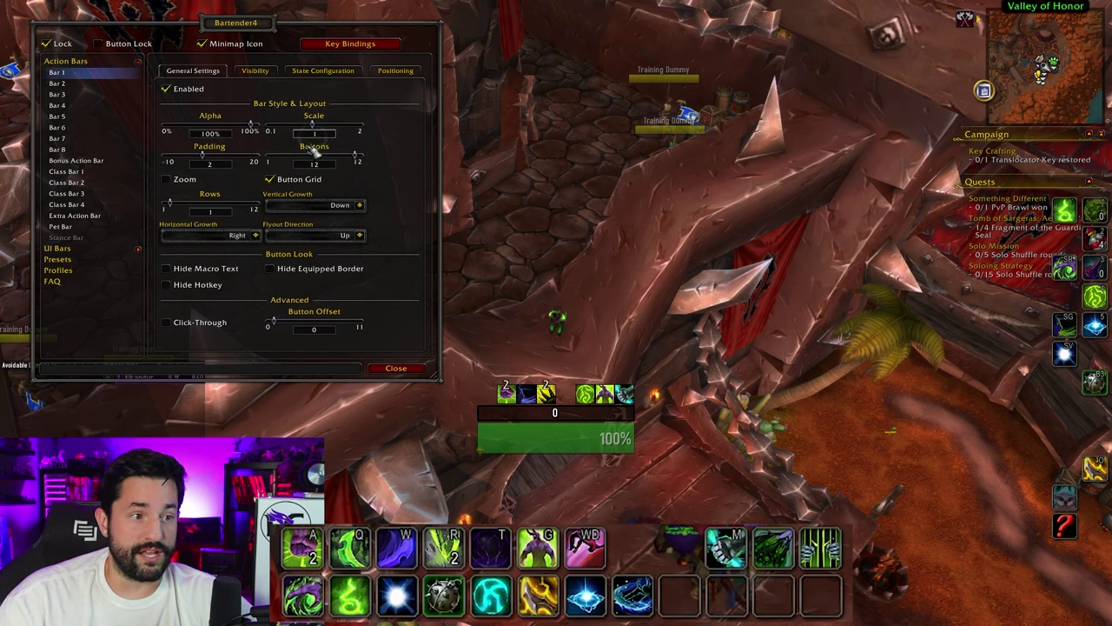
Step: Give Bar 1 padding 0, zoomed icons, Button Grid on and 2 rows
left_click_drag(201, 154, 187, 176)
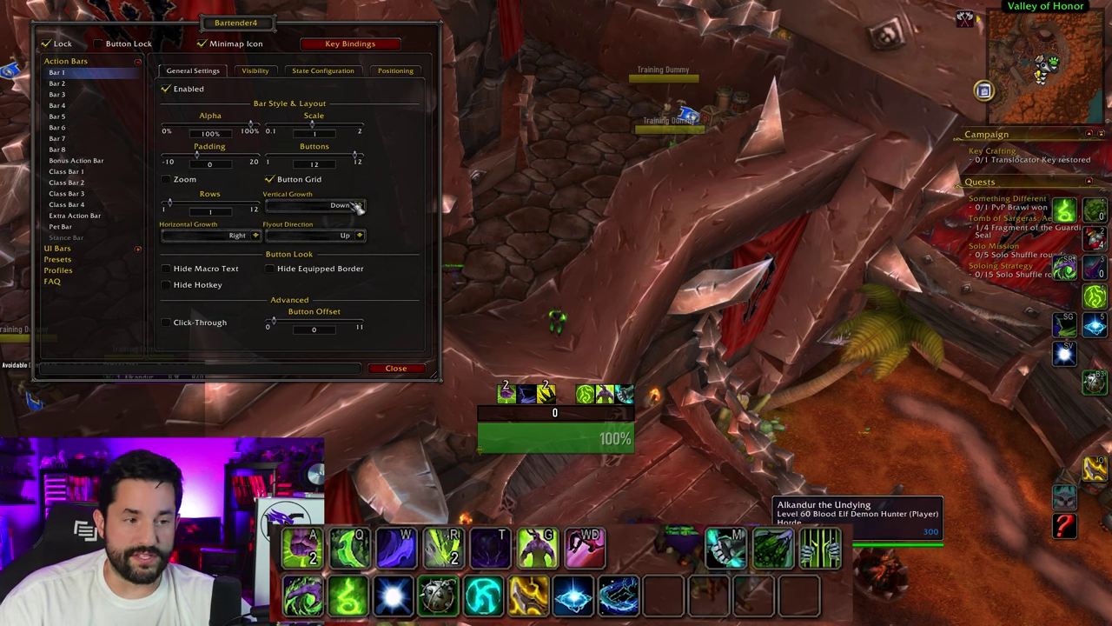
mouse_move(357, 162)
left_mouse_down()
mouse_move(269, 163)
mouse_move(372, 163)
left_mouse_up()
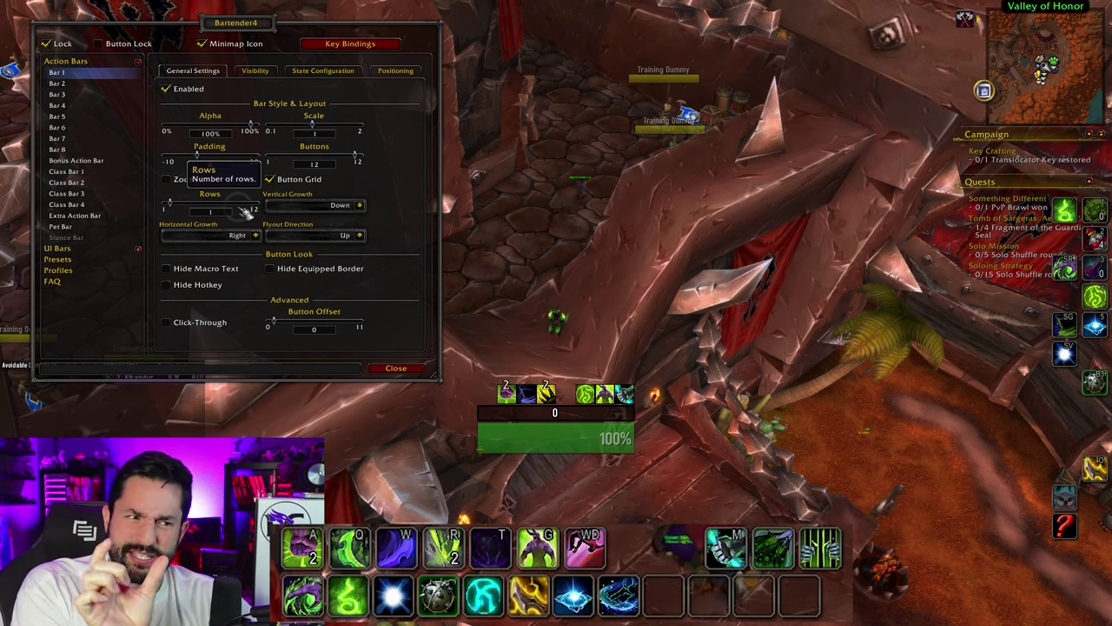
left_click(166, 179)
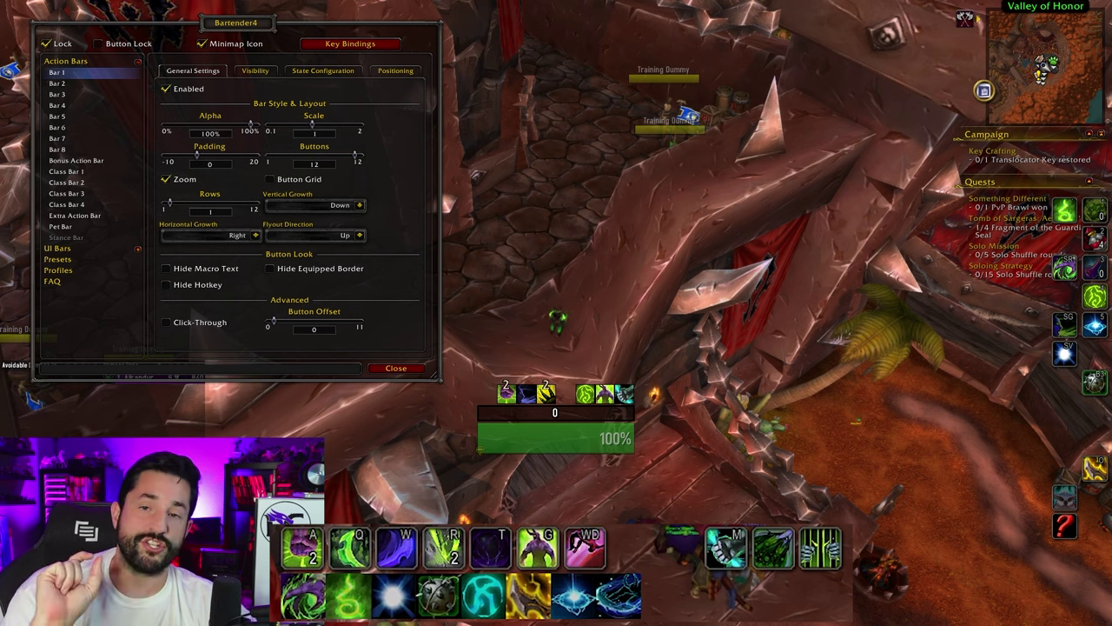
left_click(270, 179)
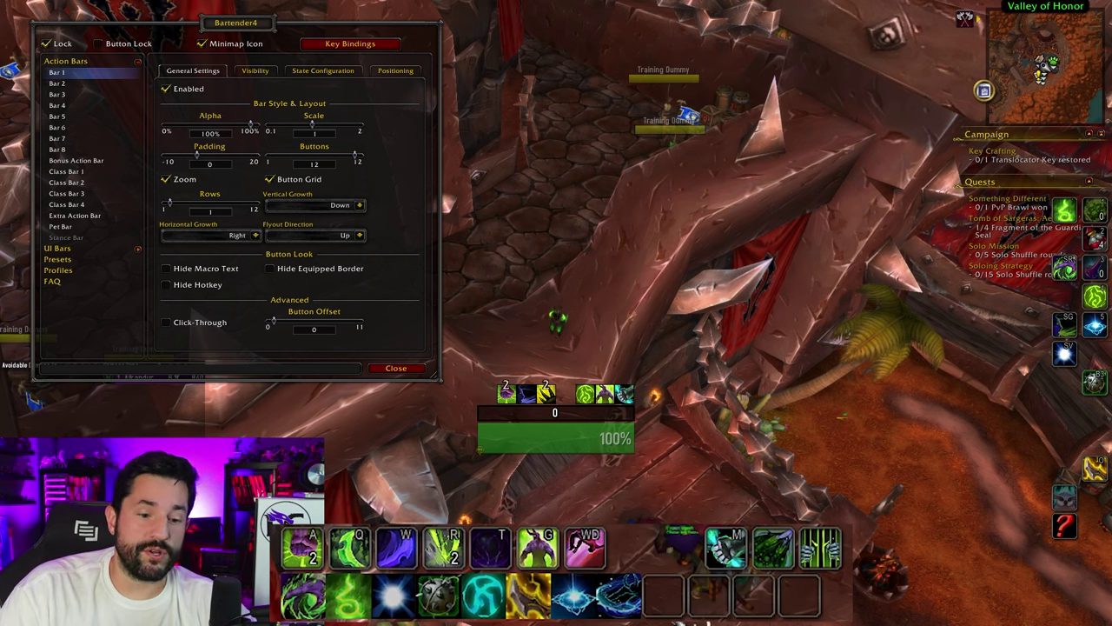
left_click(270, 179)
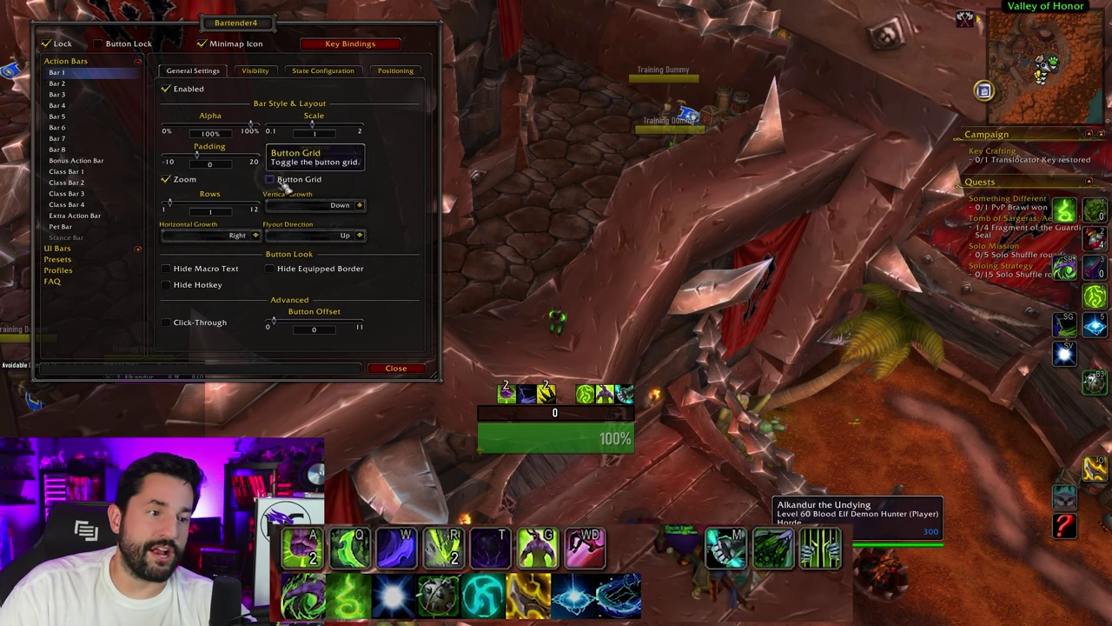
left_click(178, 209)
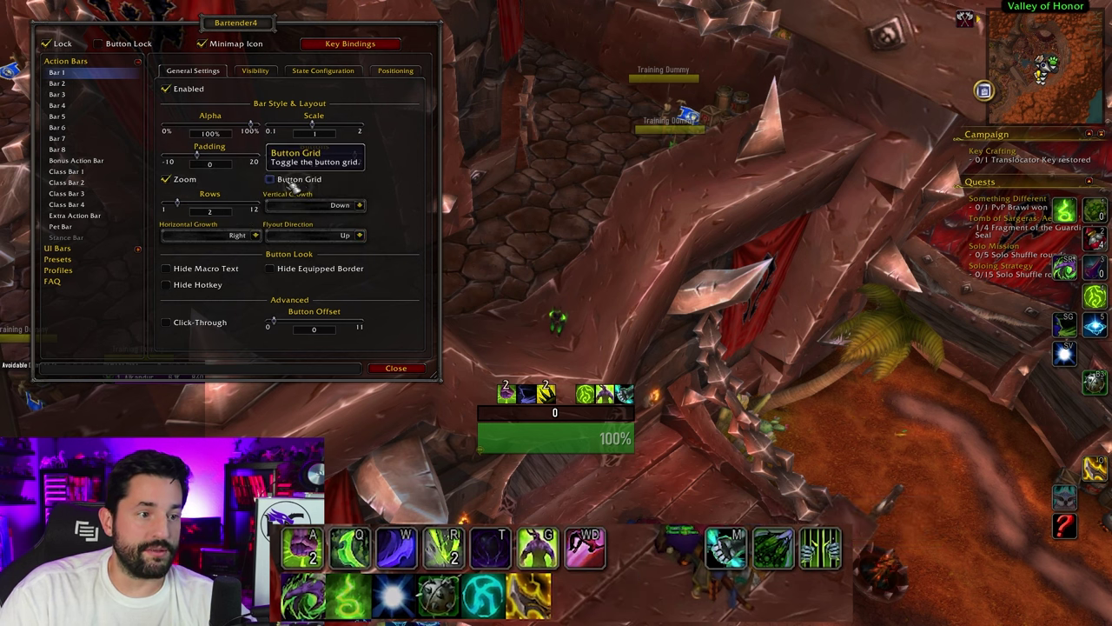
left_click(270, 179)
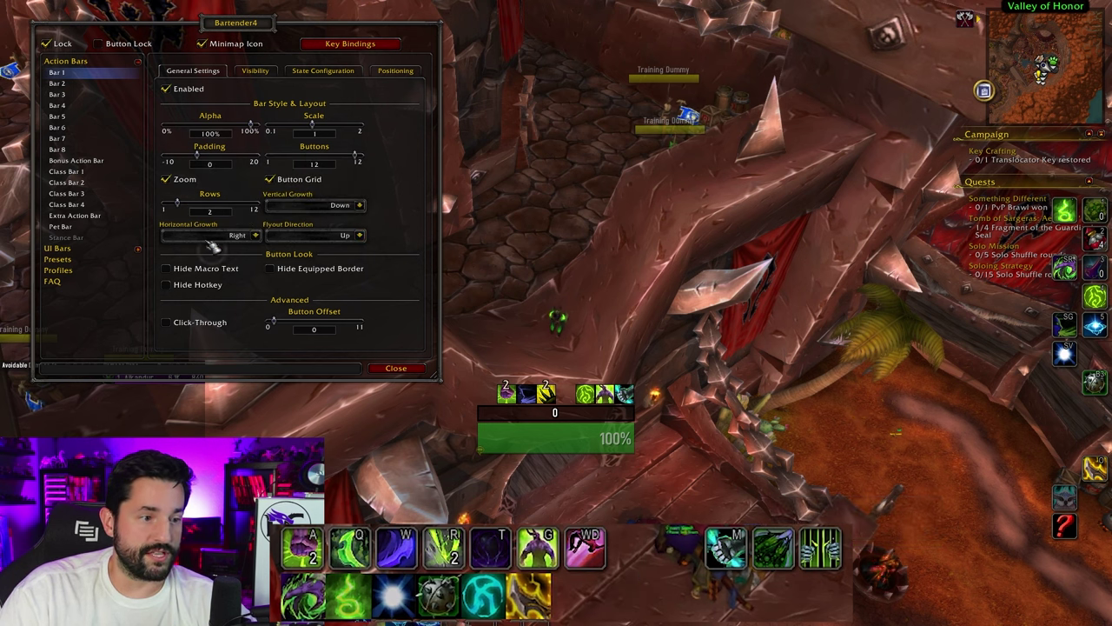
Step: Unlock, return Bar 1 to a single 12-button row right under Bar 2, and re-lock
left_click(48, 44)
left_click_drag(547, 596, 781, 327)
left_click_drag(178, 203, 261, 236)
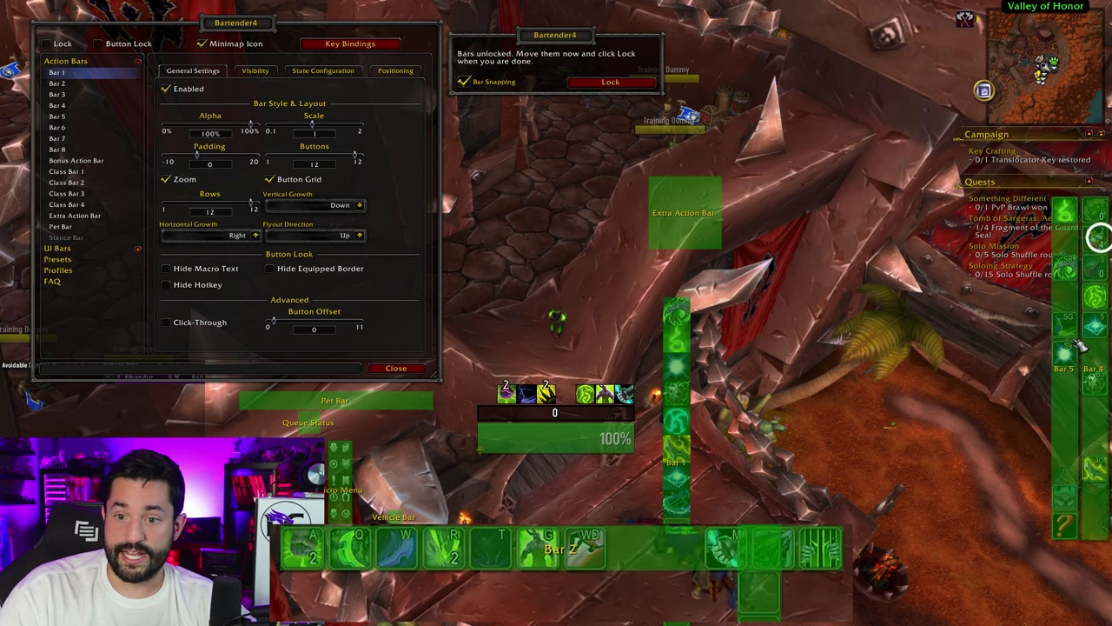
left_click_drag(252, 211, 167, 222)
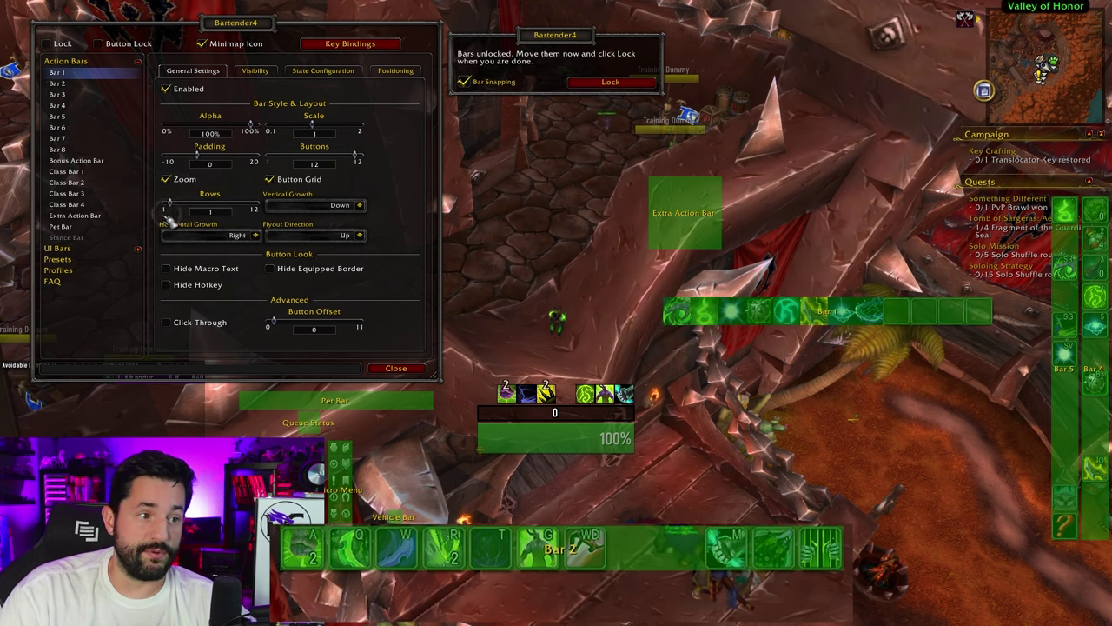
left_click_drag(806, 339, 521, 597)
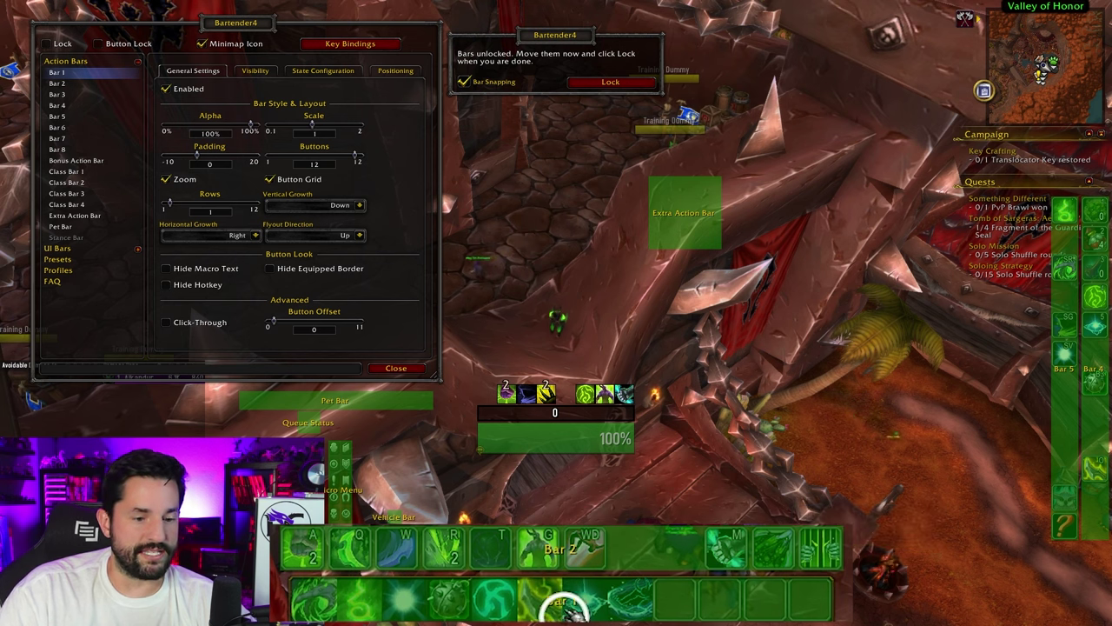
left_click_drag(578, 596, 579, 556)
left_click(47, 44)
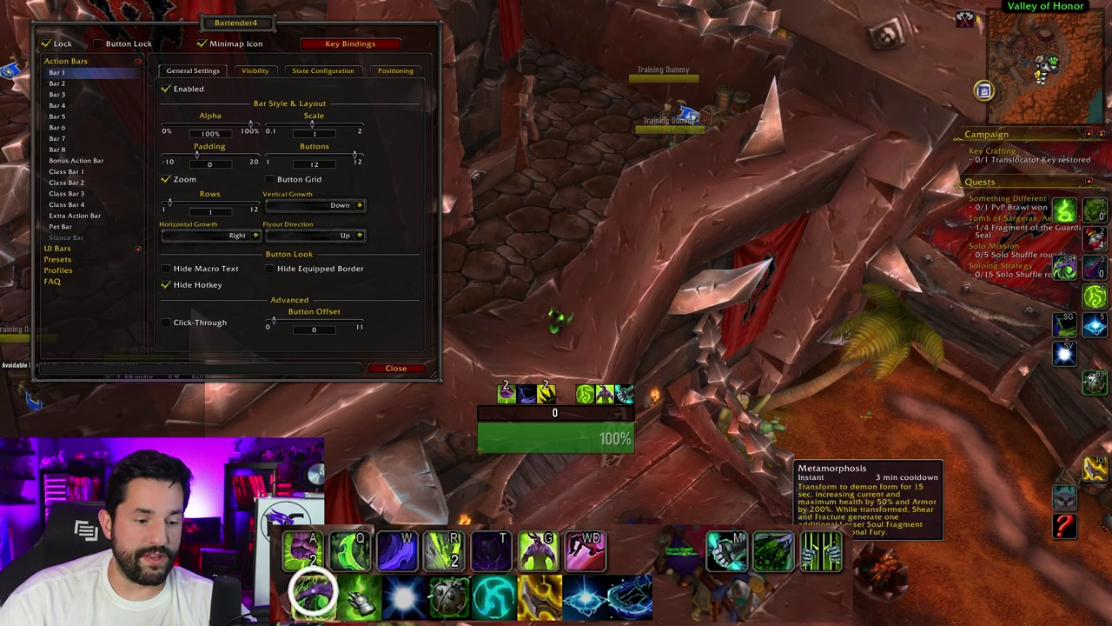
Step: Turn off Hide Hotkey on Bar 2, and briefly test Click-Through on Bar 1 before disabling it
left_click(57, 84)
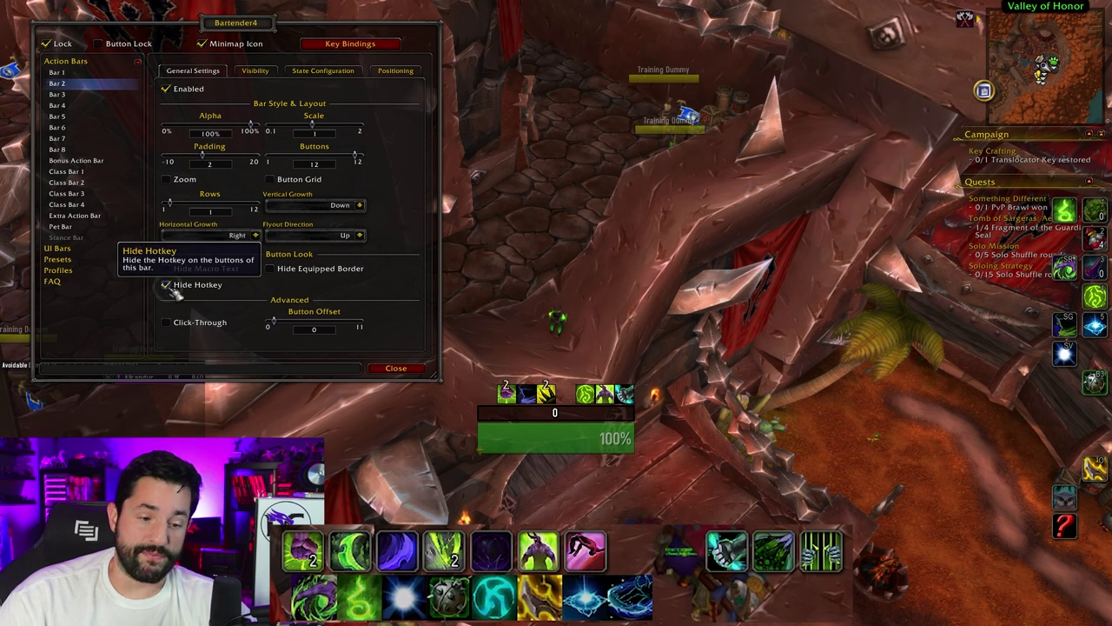
left_click(168, 288)
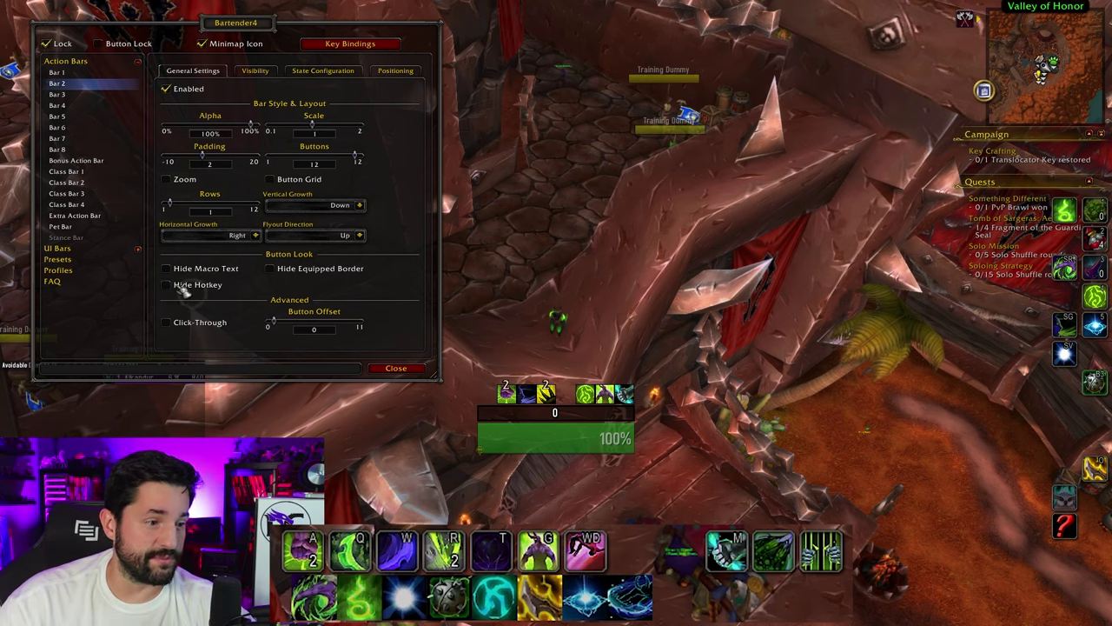
left_click(57, 72)
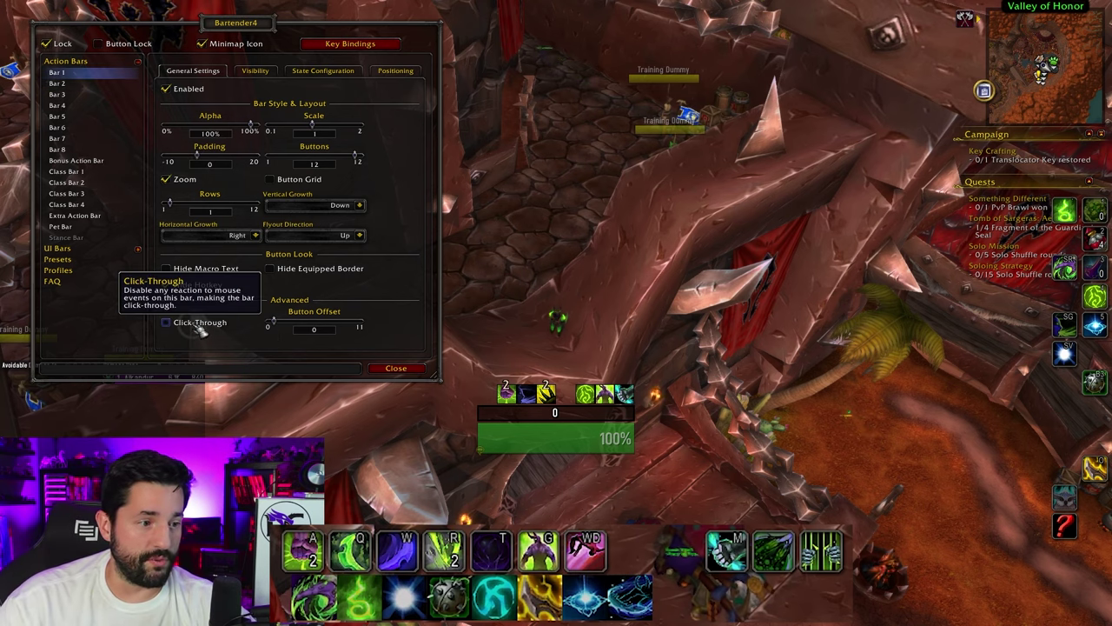
left_click(198, 323)
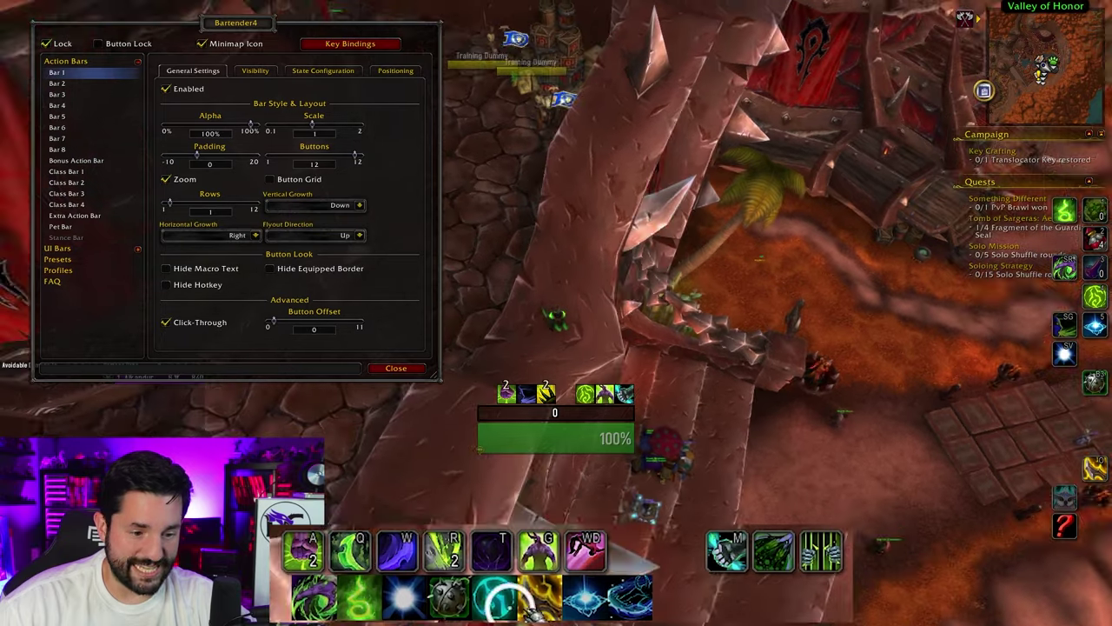
mouse_move(541, 540)
left_mouse_down()
mouse_move(521, 530)
mouse_move(540, 540)
left_mouse_up()
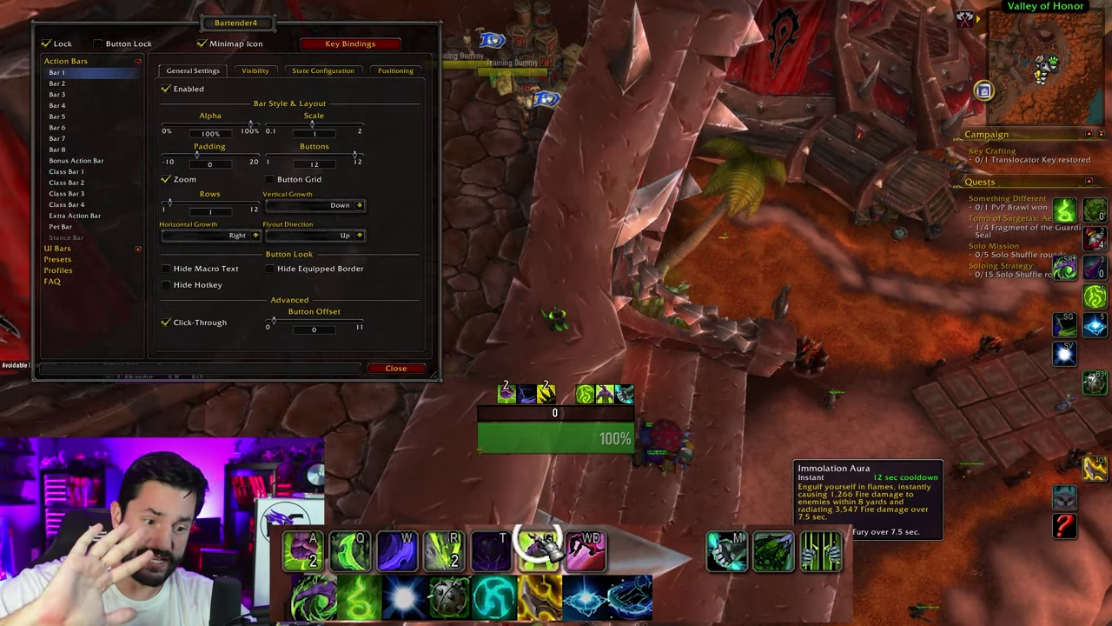
left_click(167, 323)
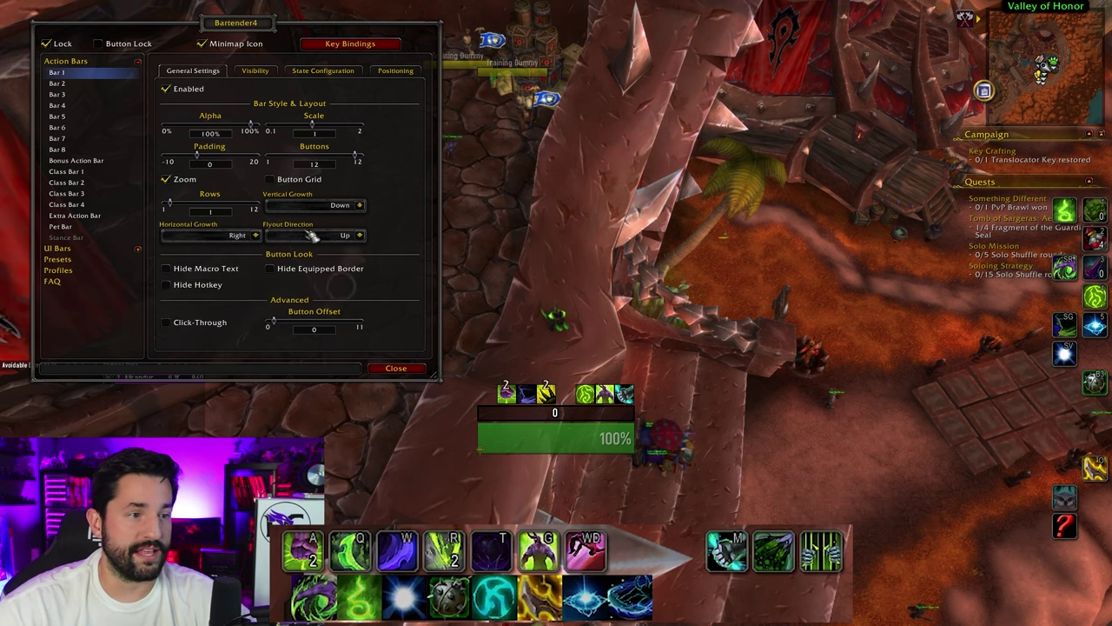
left_click(255, 70)
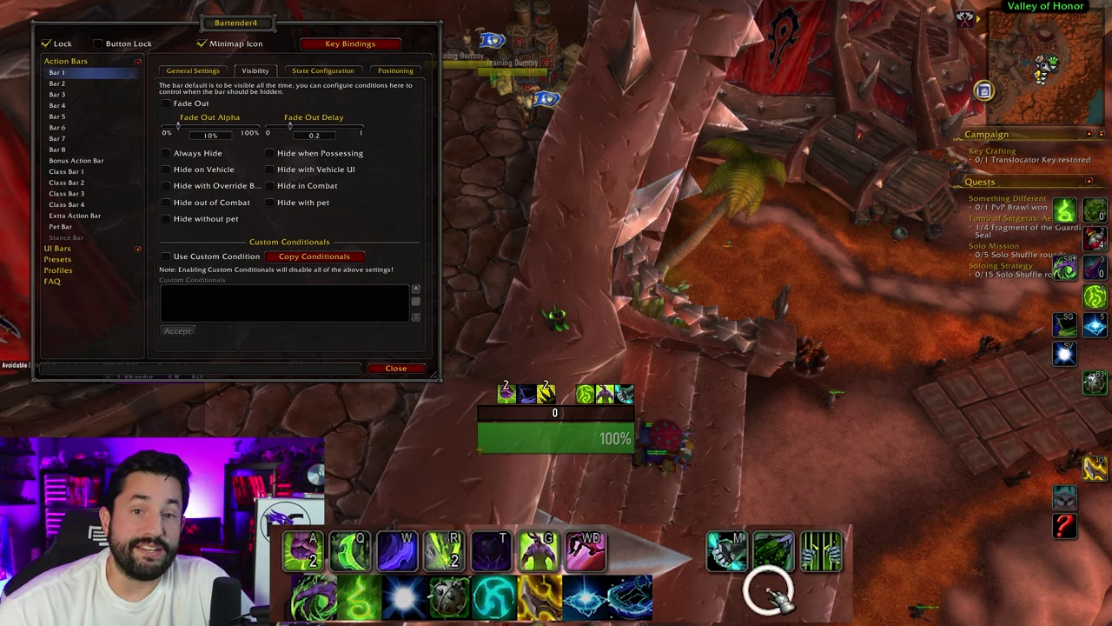
Step: Make Bar 1 hide with the Override Bar and Vehicle UI, leaving CTRL paging unchanged
left_click(165, 185)
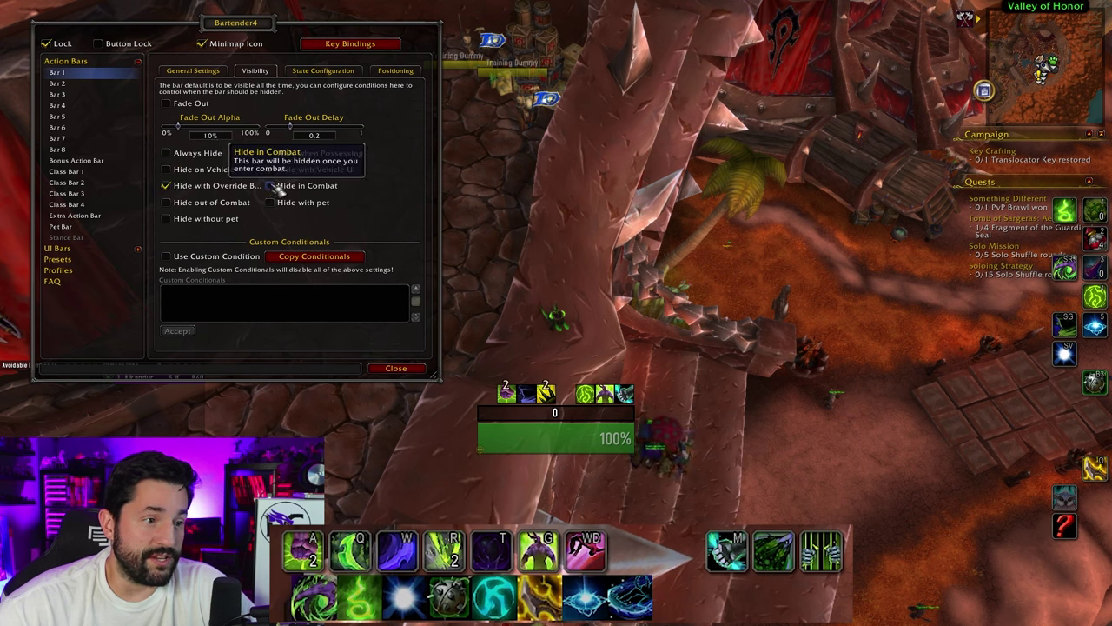
left_click(270, 169)
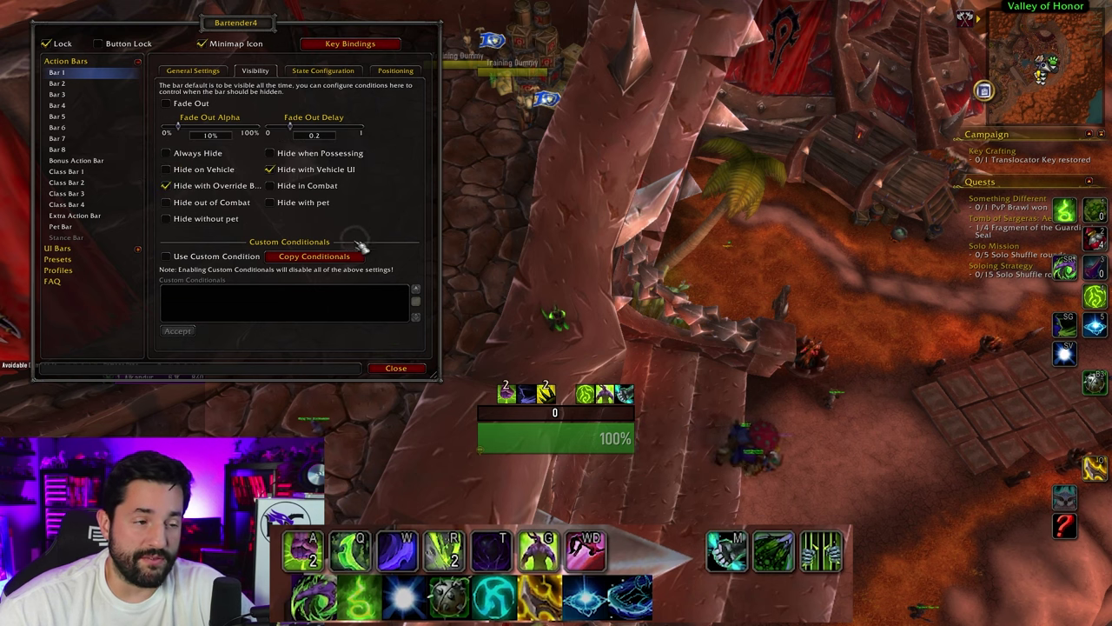
left_click(323, 70)
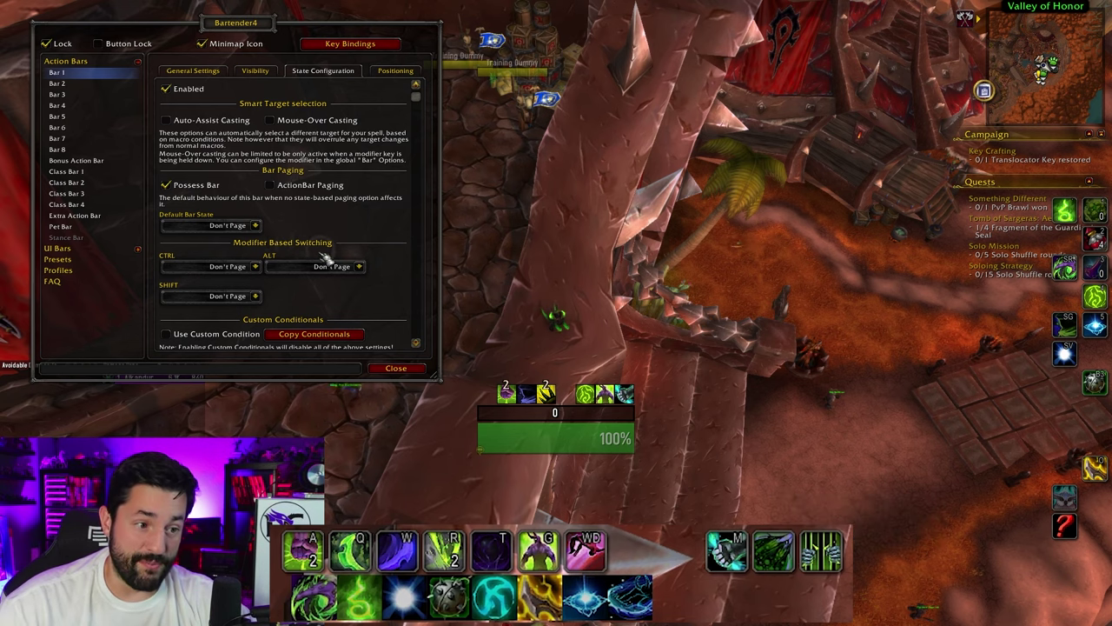
left_click(255, 267)
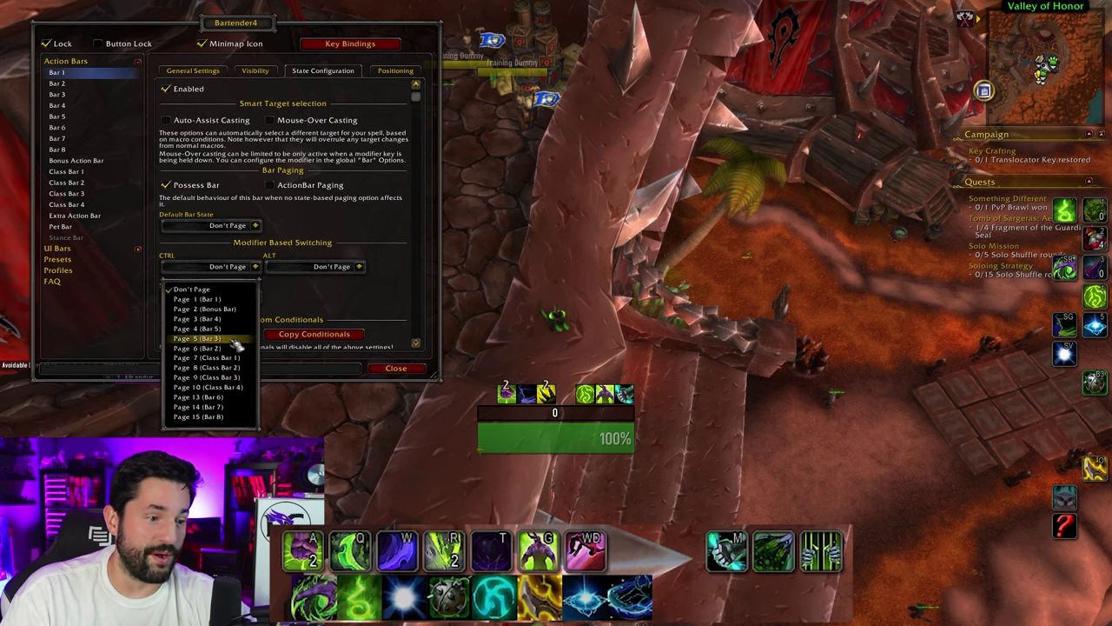
left_click(289, 309)
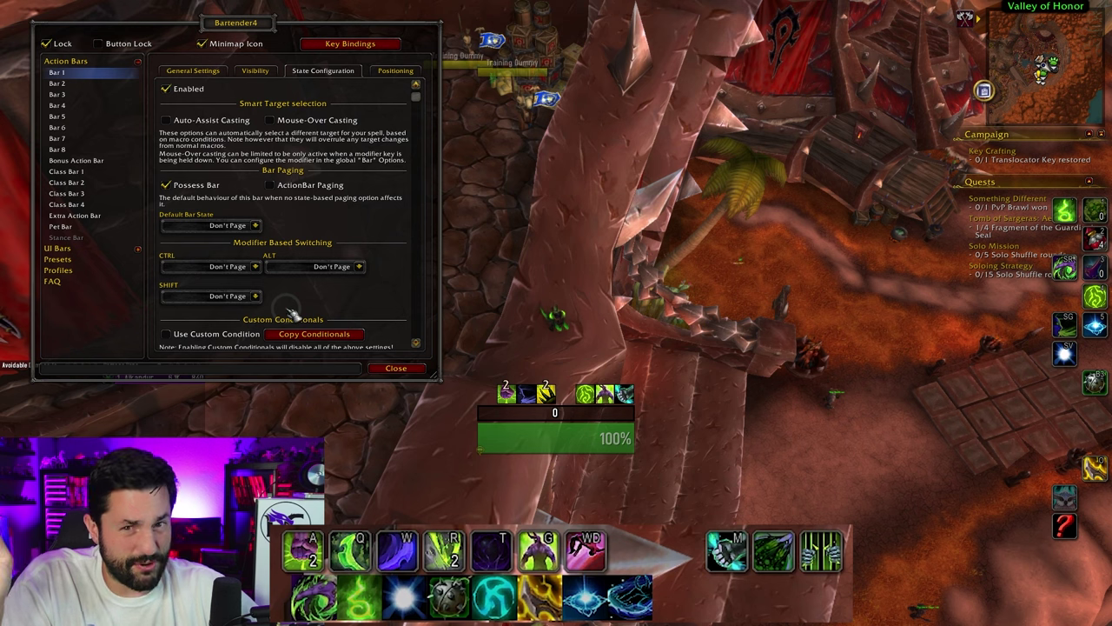
left_click(395, 71)
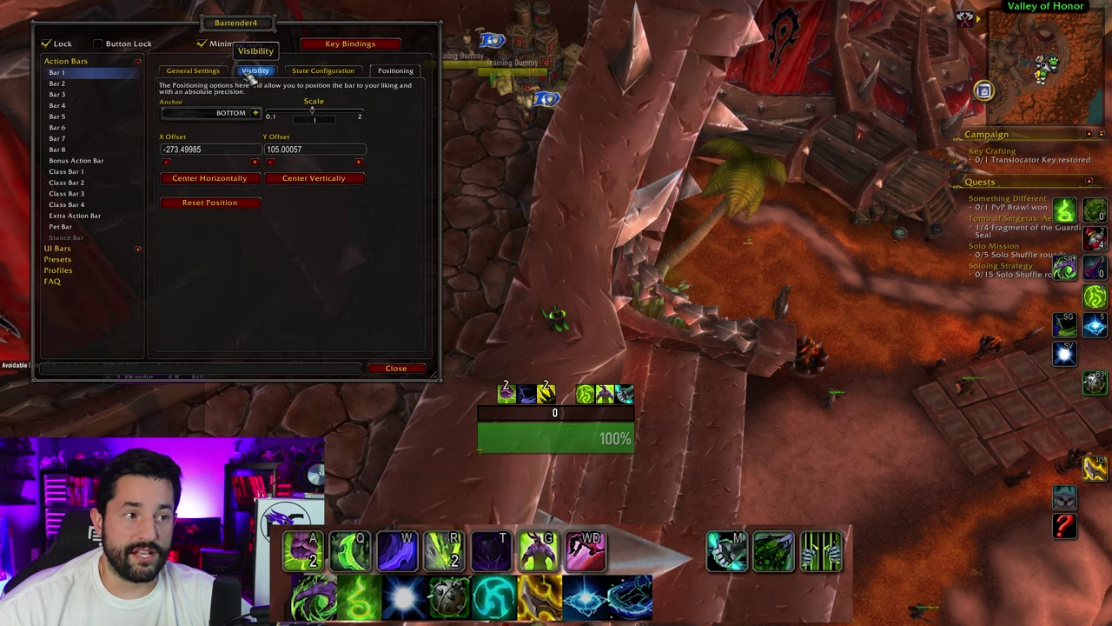
Step: Unlock the bars and nudge Bar 2 slightly right so it sits directly above Bar 1
left_click(193, 70)
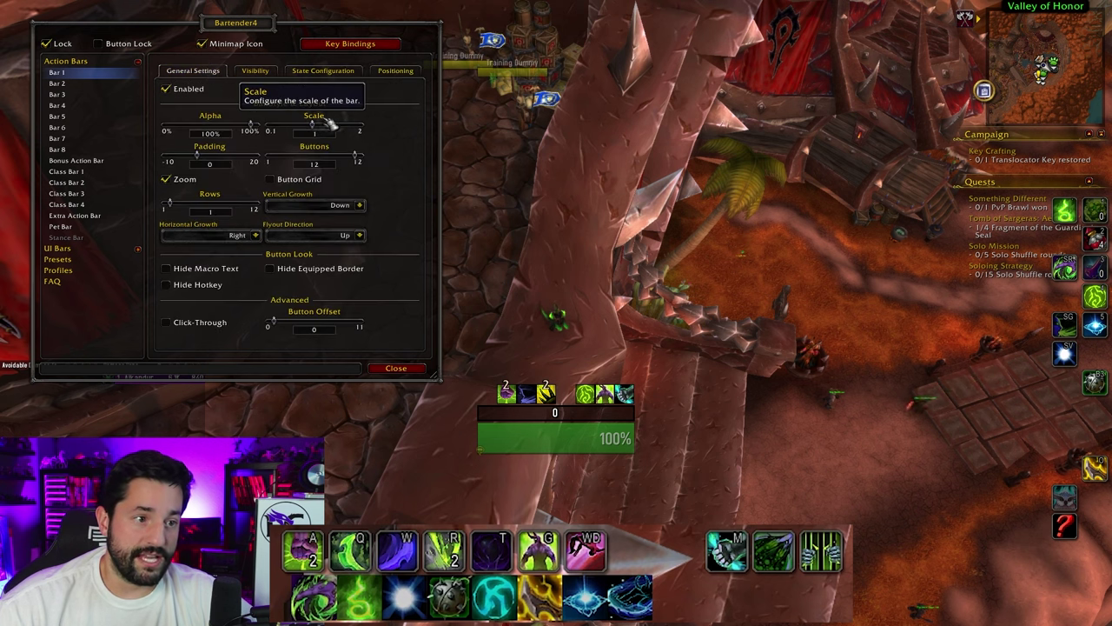
left_click(395, 71)
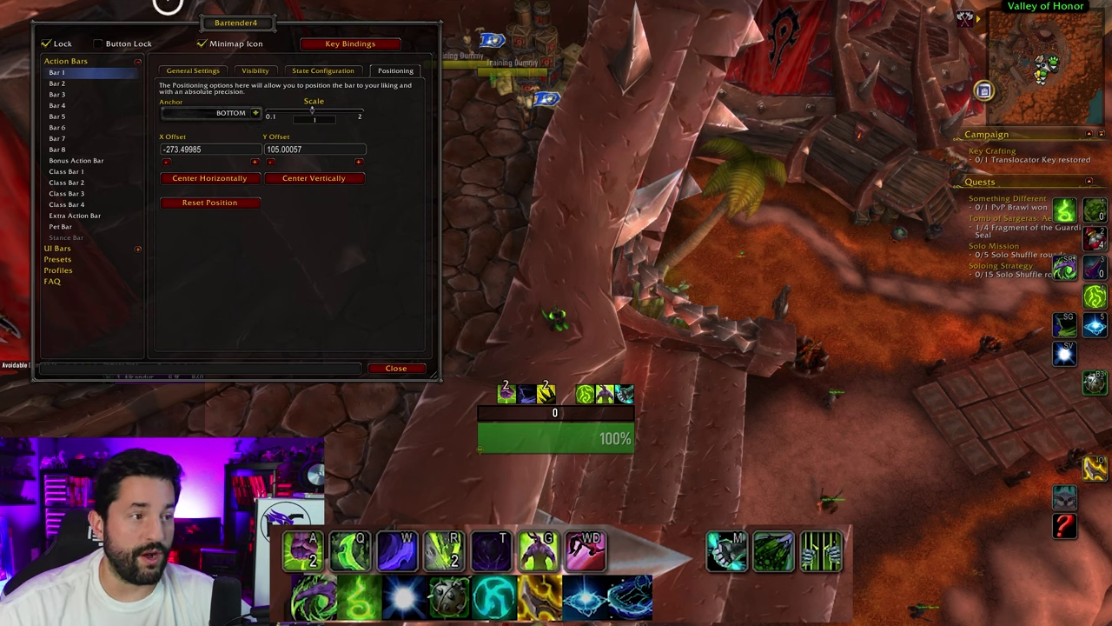
left_click(46, 43)
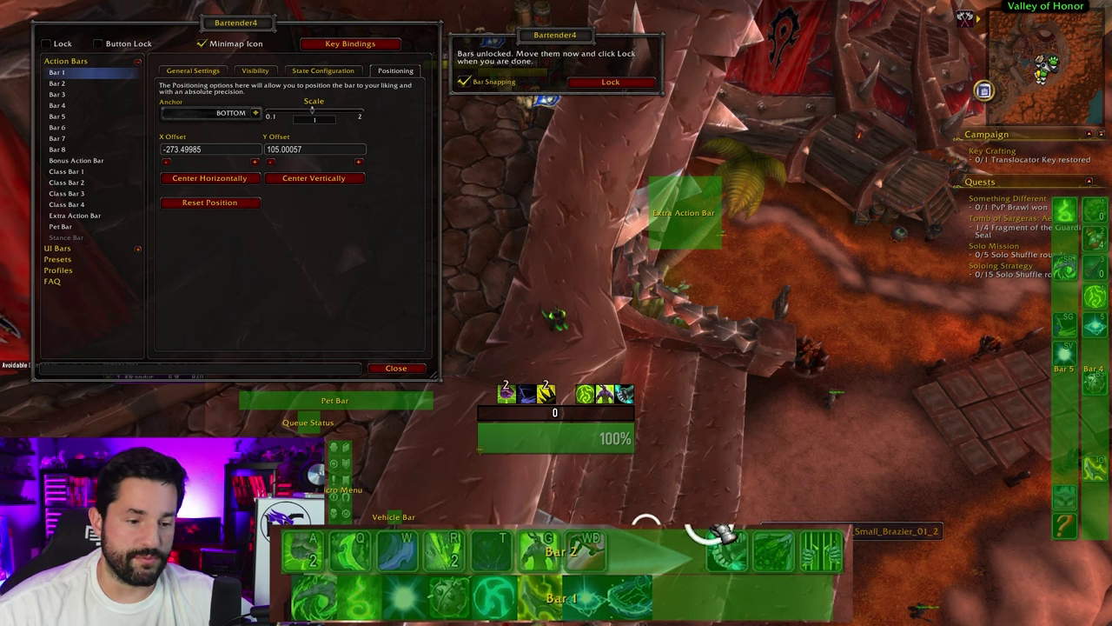
left_click_drag(578, 544, 601, 527)
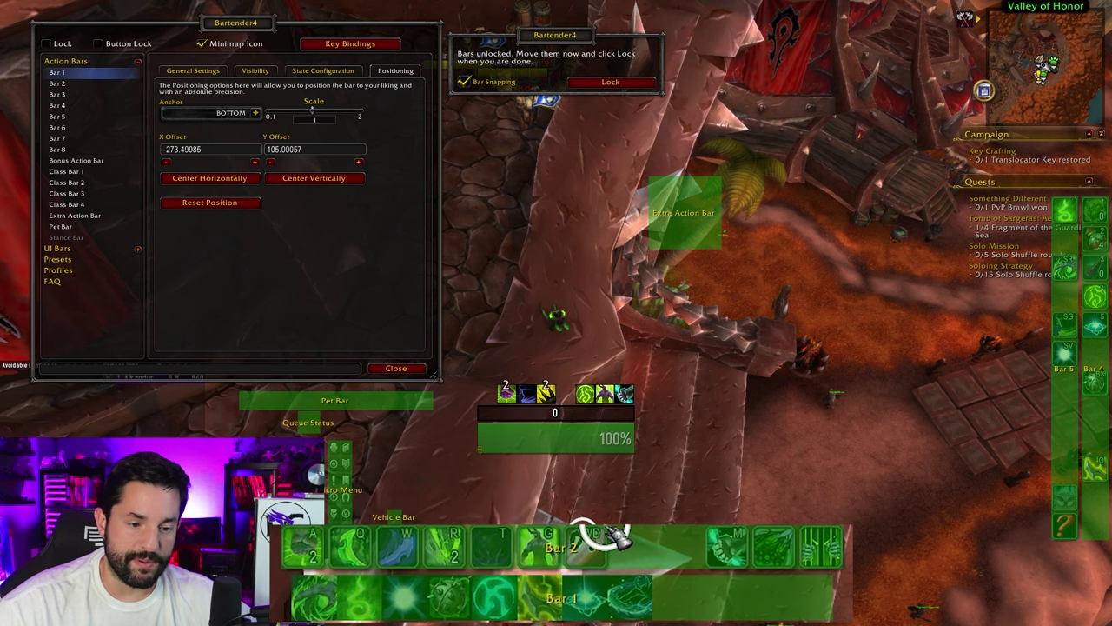
Step: Enable Bar 3 and place it just above Bar 2
left_click(57, 93)
left_click(172, 92)
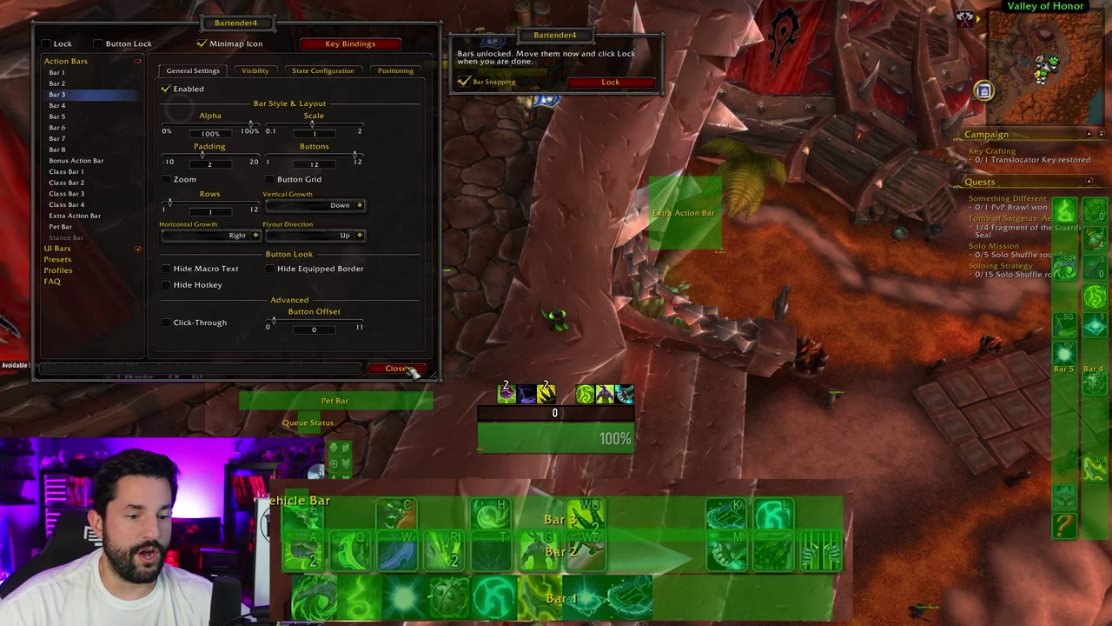
left_click_drag(521, 592, 540, 500)
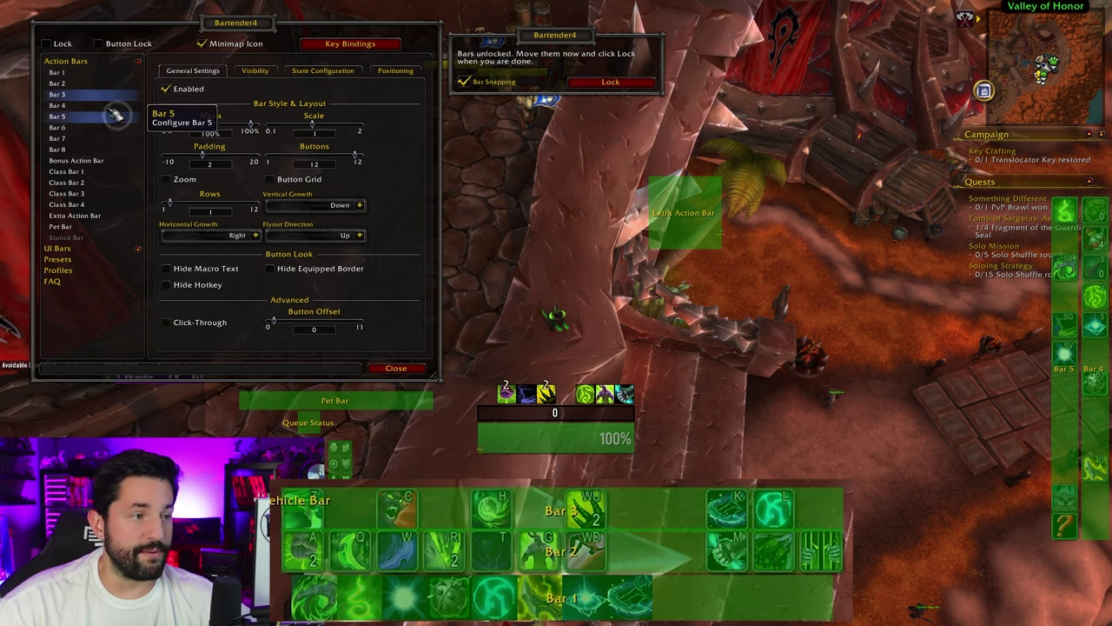
Step: Turn on icon zoom for Bar 2's buttons and nudge the bar slightly right
left_click(58, 83)
left_click(177, 181)
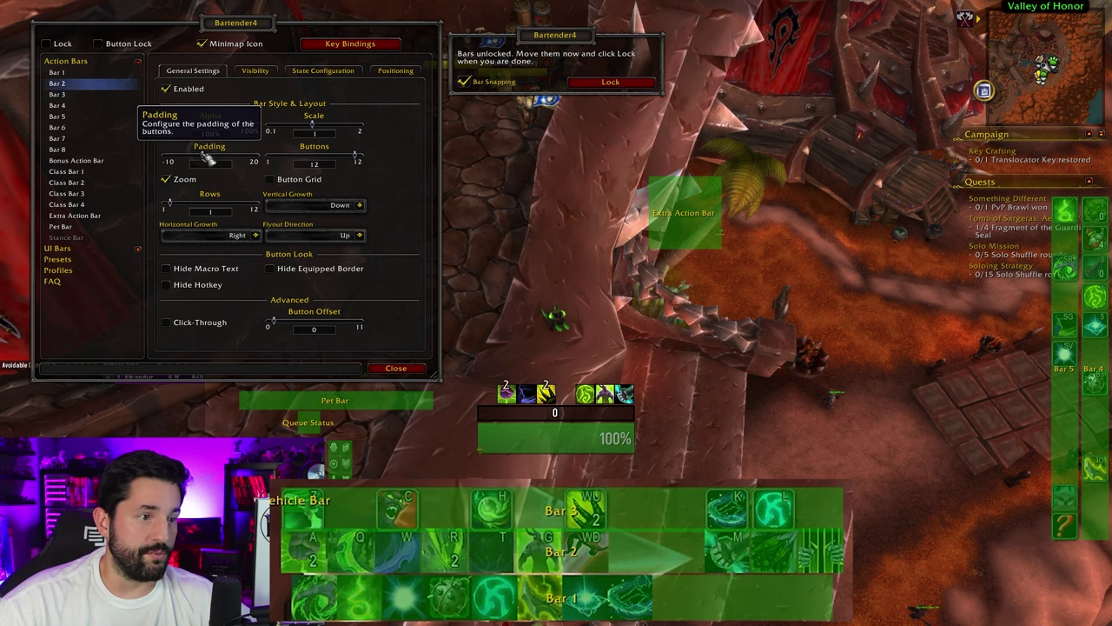
scroll(208, 165, "down", 2)
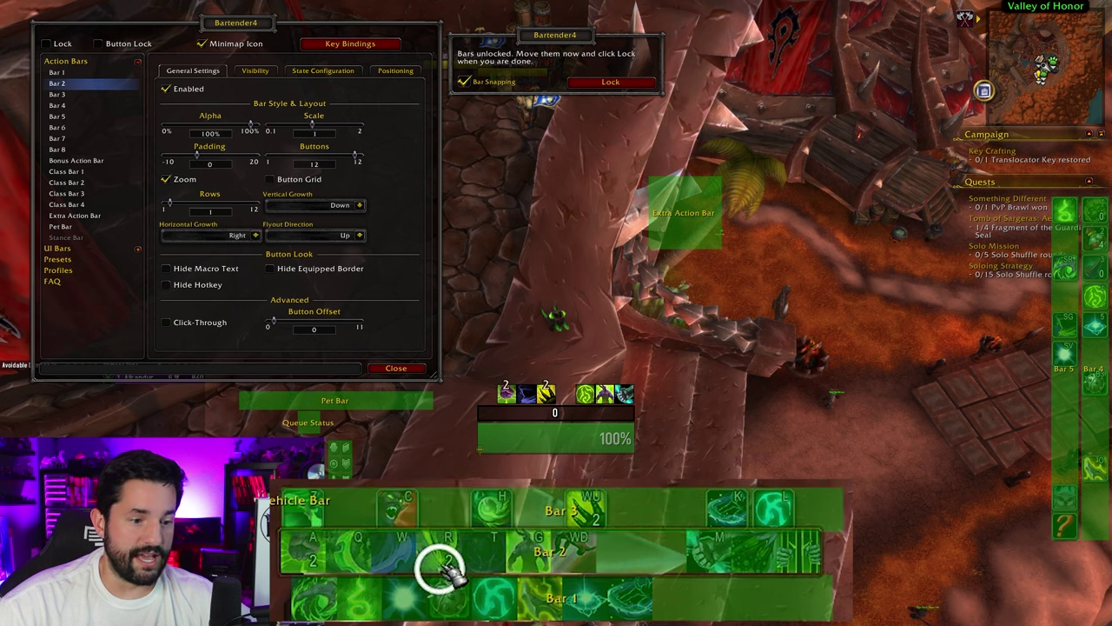
left_click_drag(541, 556, 551, 561)
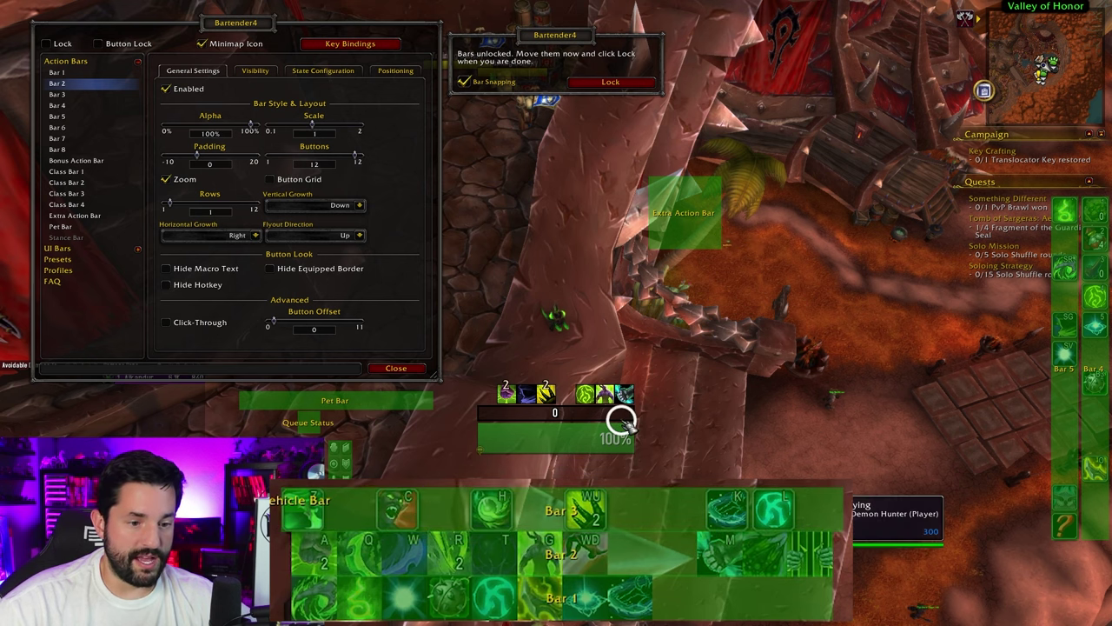
Step: Set Bar 3's padding to 0 and nudge it slightly up and right
left_click(57, 94)
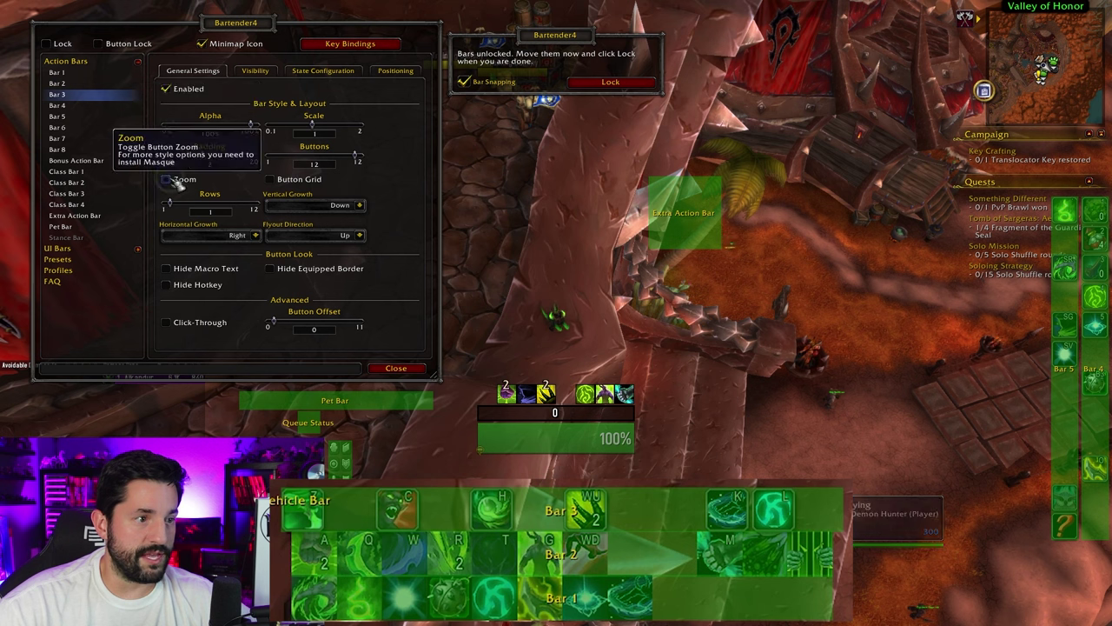
left_click_drag(211, 161, 201, 163)
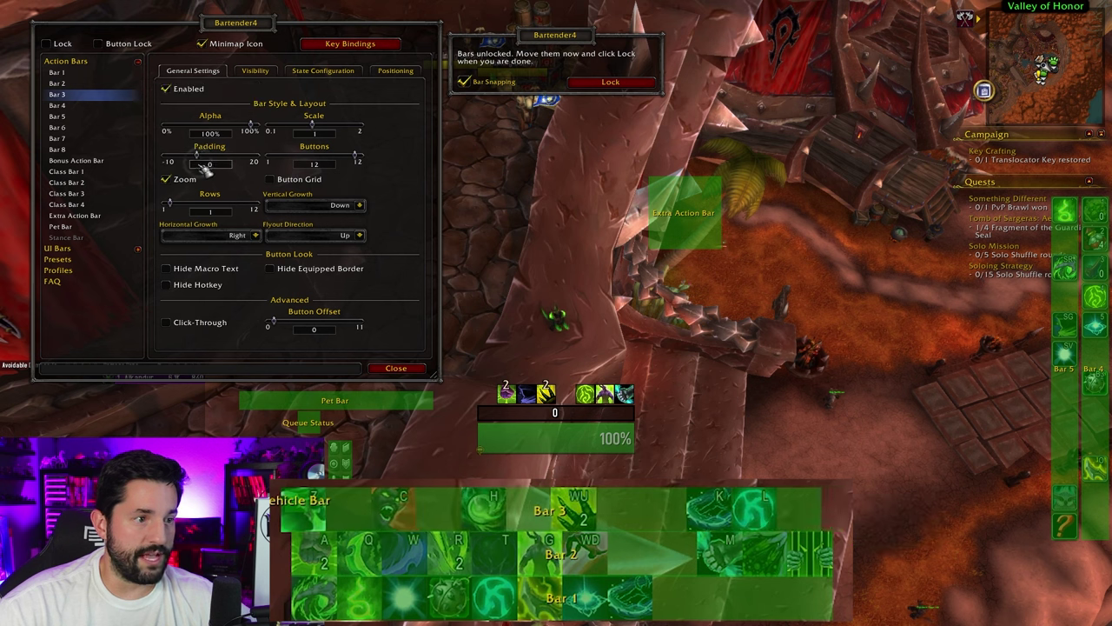
left_click_drag(588, 504, 610, 497)
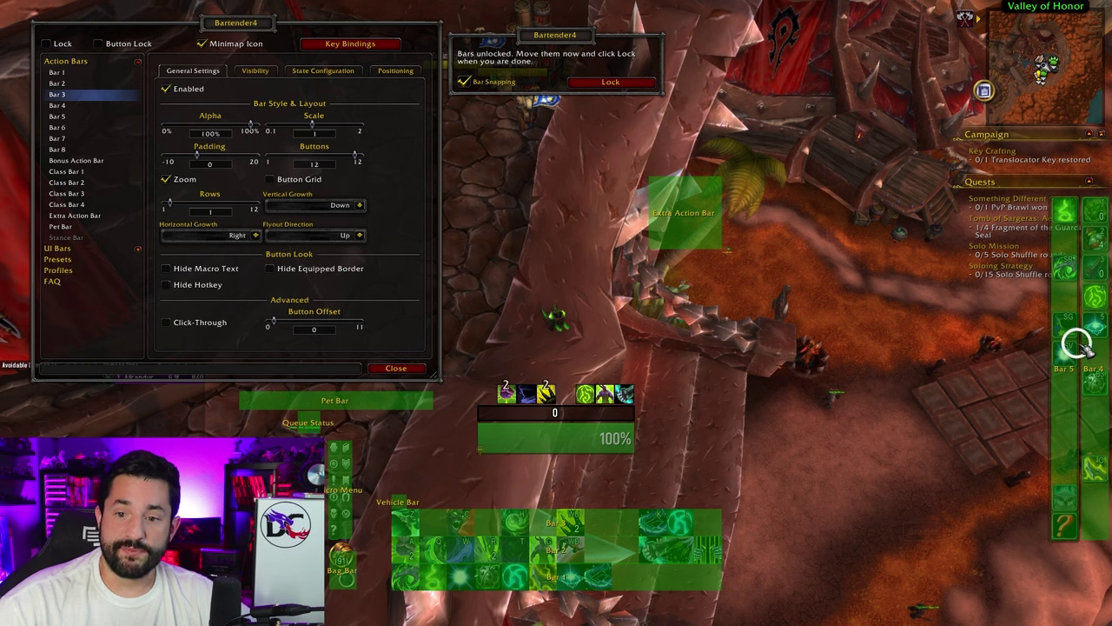
Step: Give Bar 4 three rows and place the block at the lower right beside Bar 5
left_click(77, 111)
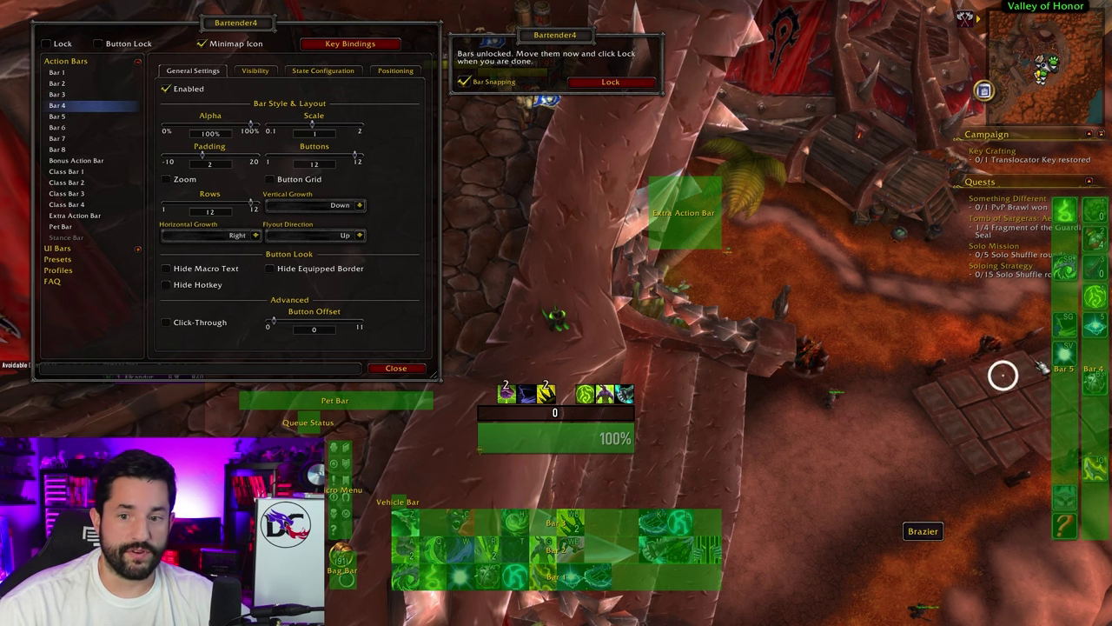
left_click_drag(1081, 358, 793, 303)
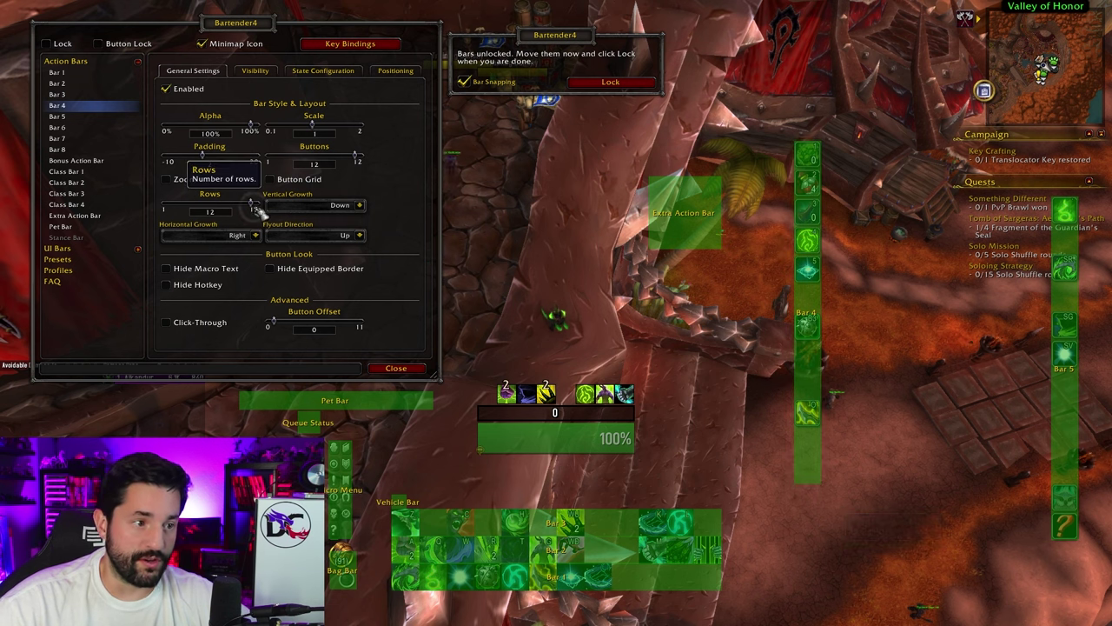
left_click_drag(252, 205, 175, 213)
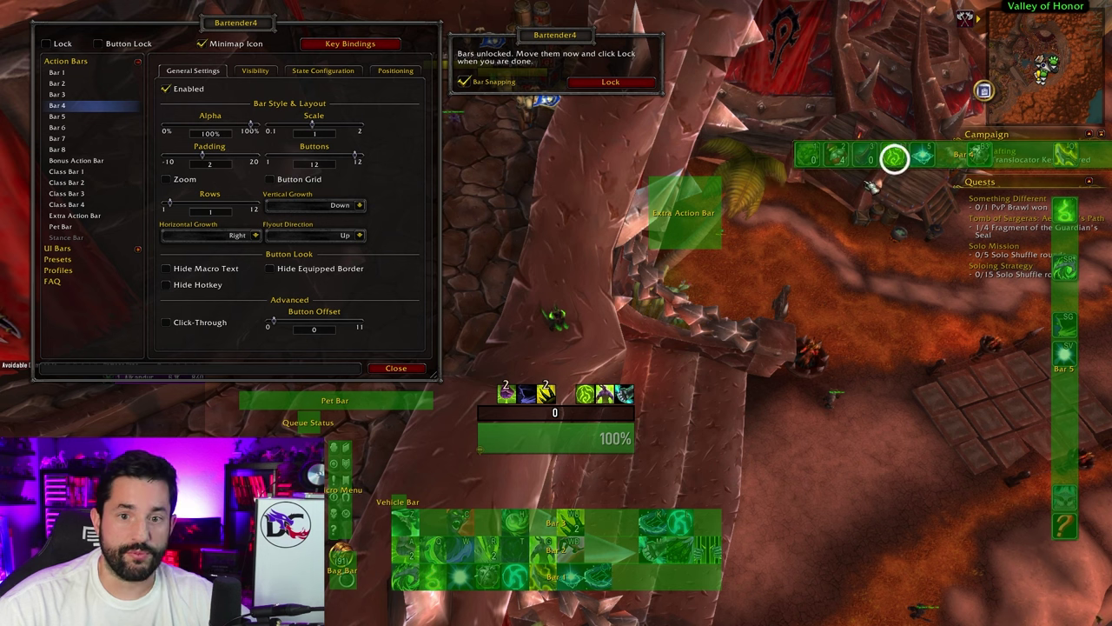
left_click_drag(894, 156, 651, 280)
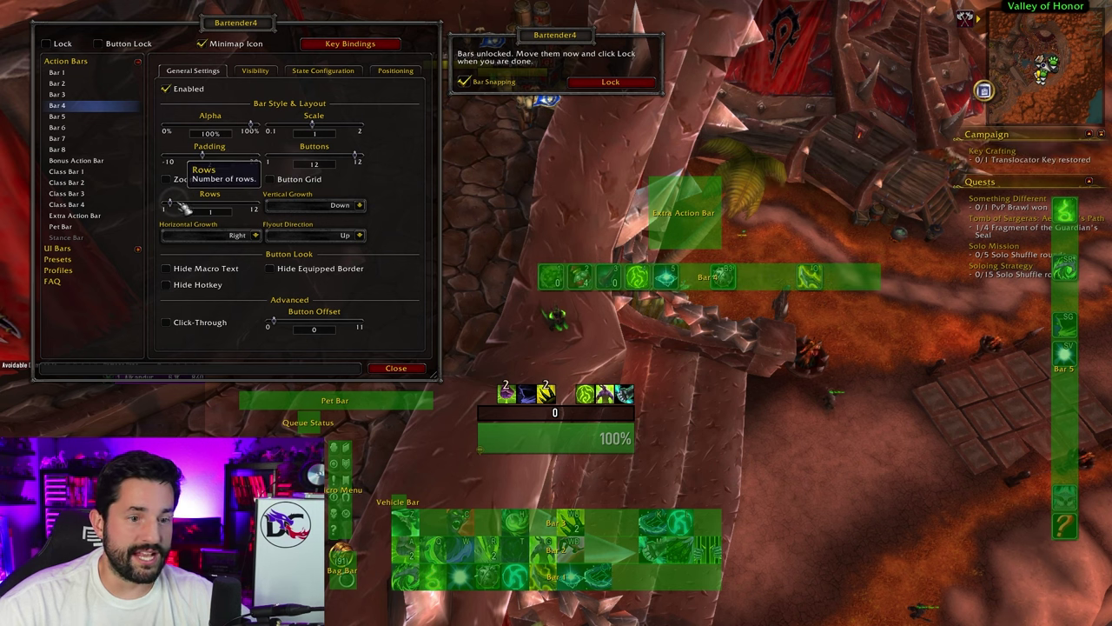
left_click_drag(181, 205, 187, 206)
left_click_drag(655, 307, 961, 385)
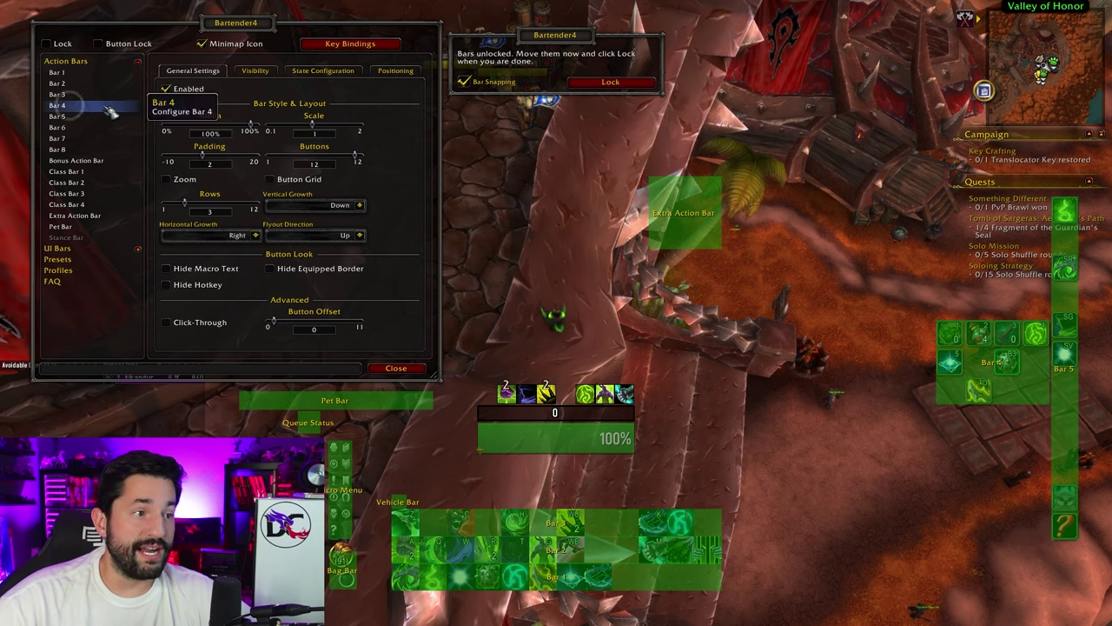
Step: Disable Bars 4 and 5
left_click(165, 89)
left_click(57, 117)
left_click(165, 88)
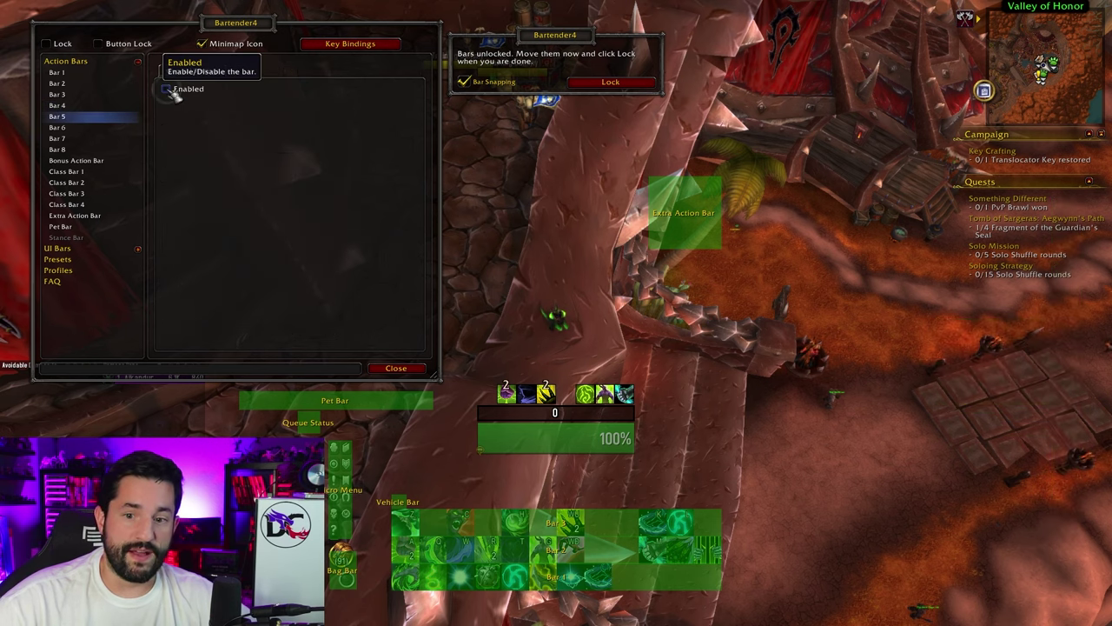
Step: Look over Bars 6 and 8, then open the Existing Profiles list on the Profiles page
left_click(58, 127)
left_click(76, 150)
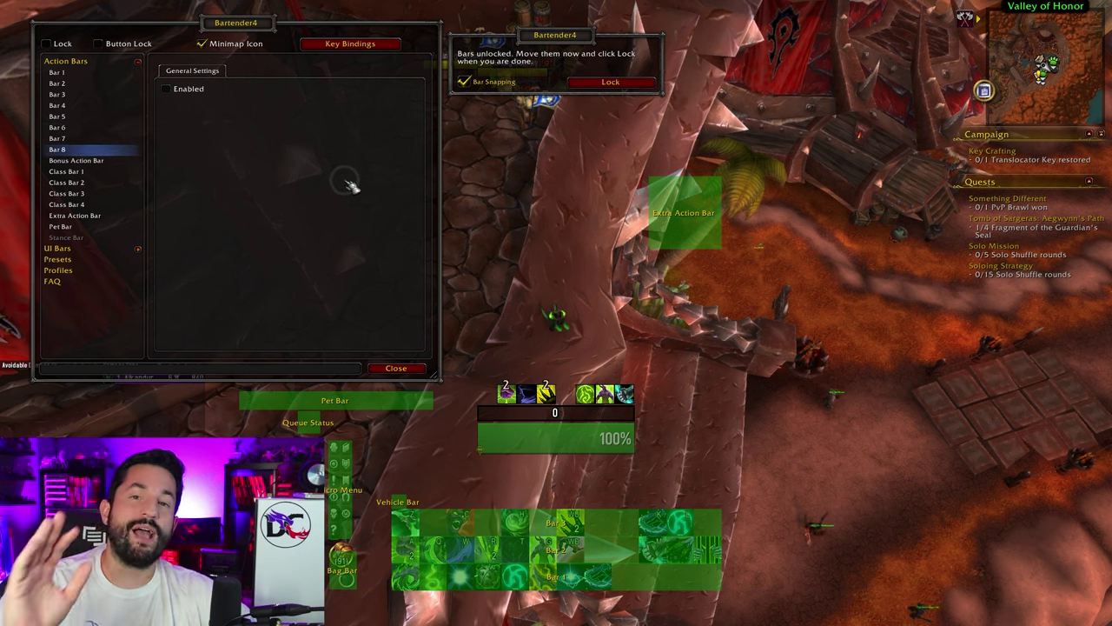
left_click(58, 270)
left_click(353, 157)
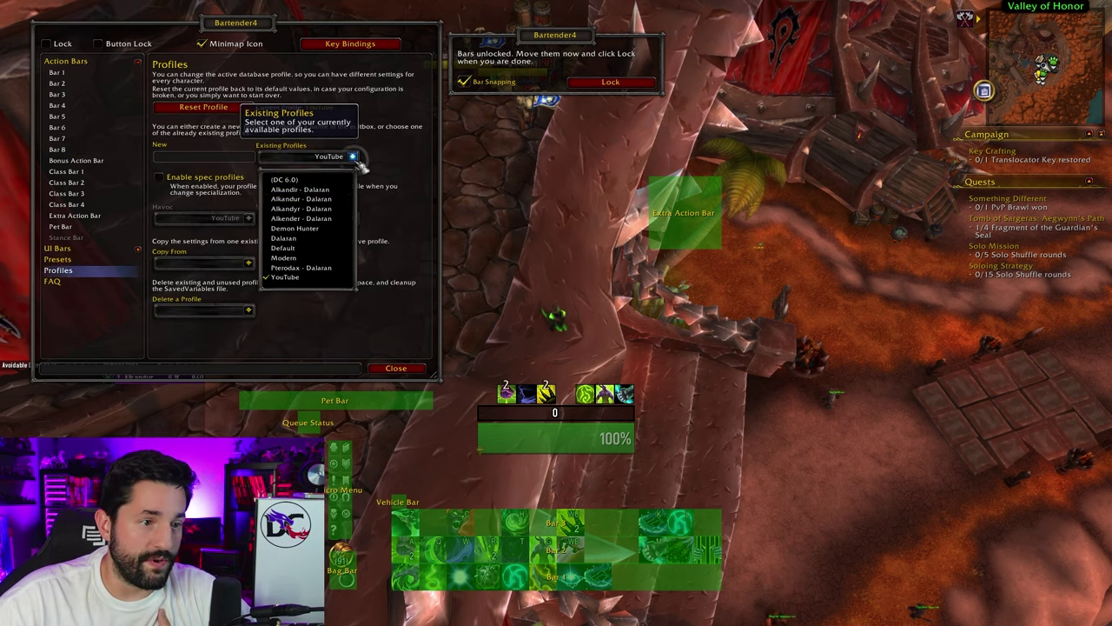
Step: Switch to the DC 6.0 profile, show Bar 1's visibility options, and lock all bars
left_click(308, 183)
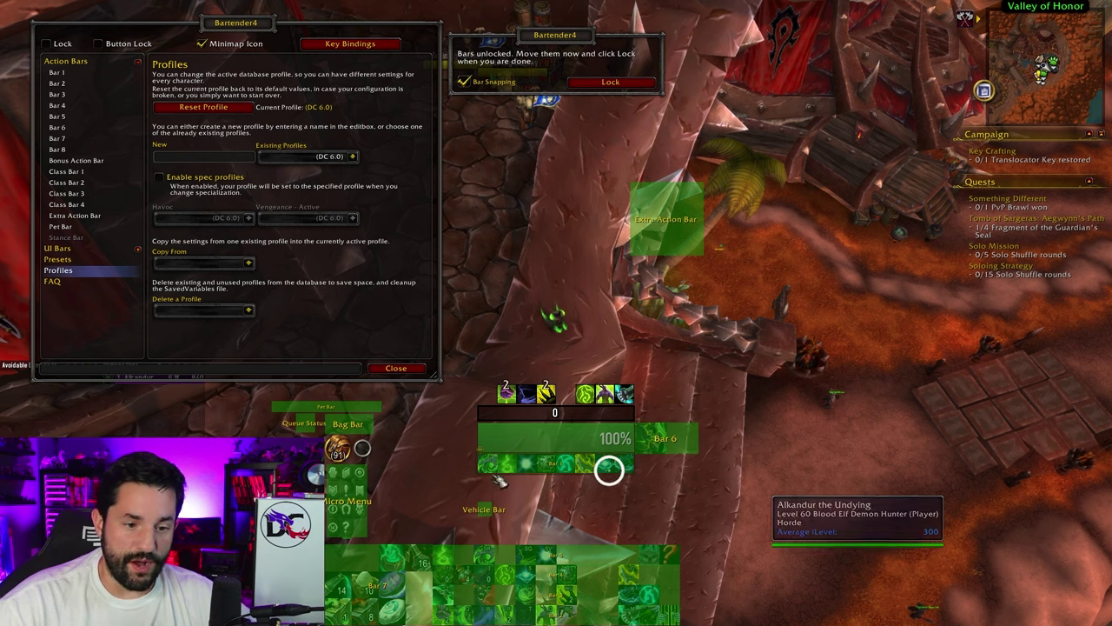
left_click(563, 461)
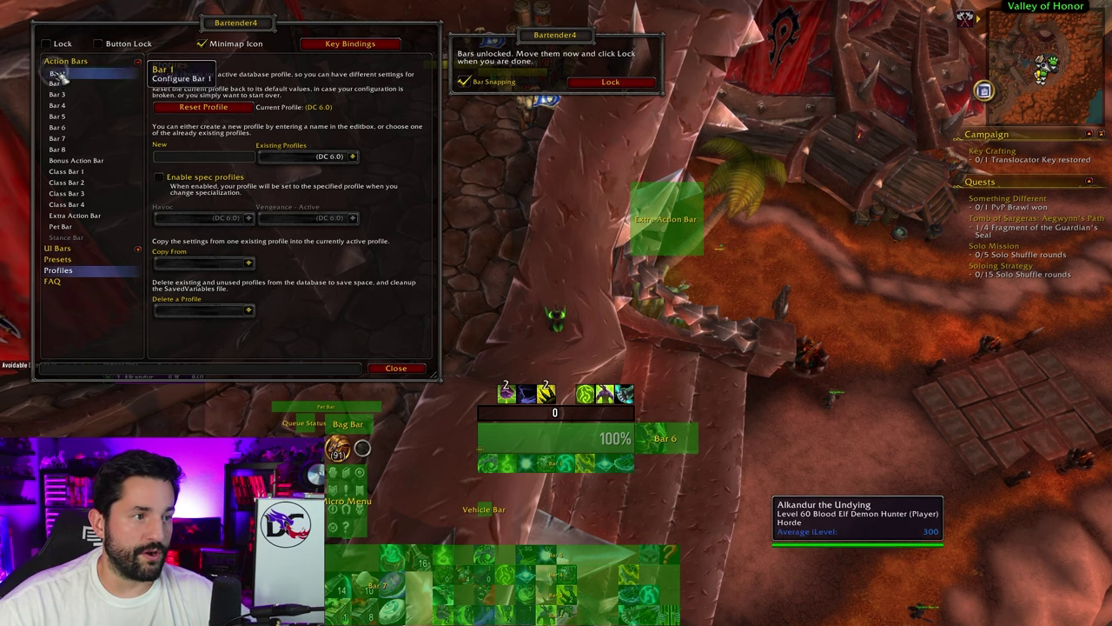
left_click(255, 70)
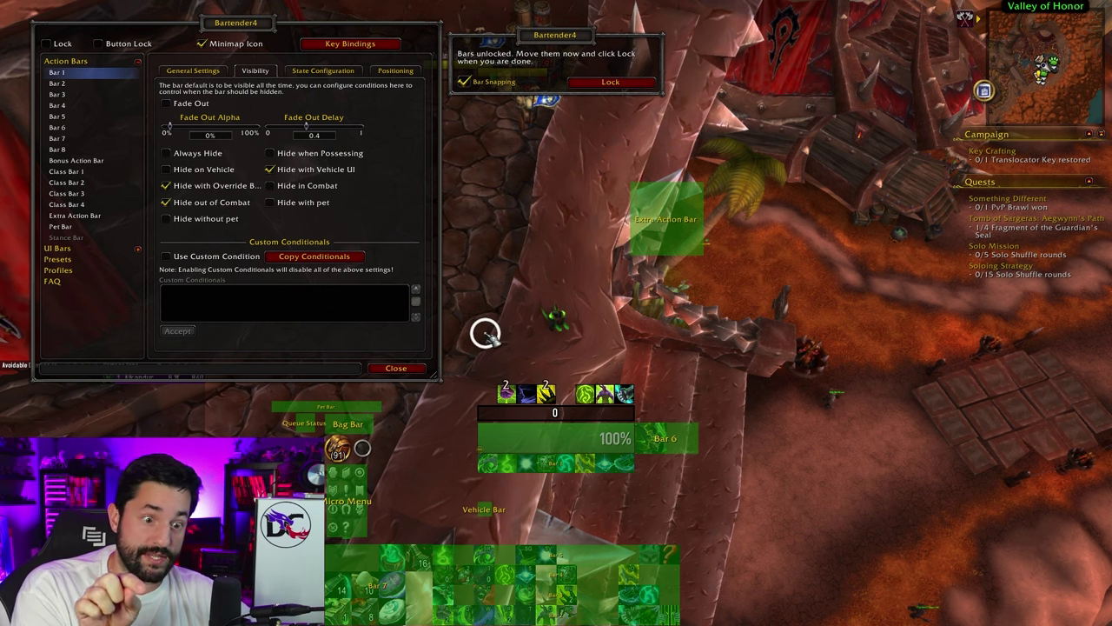
left_click(46, 44)
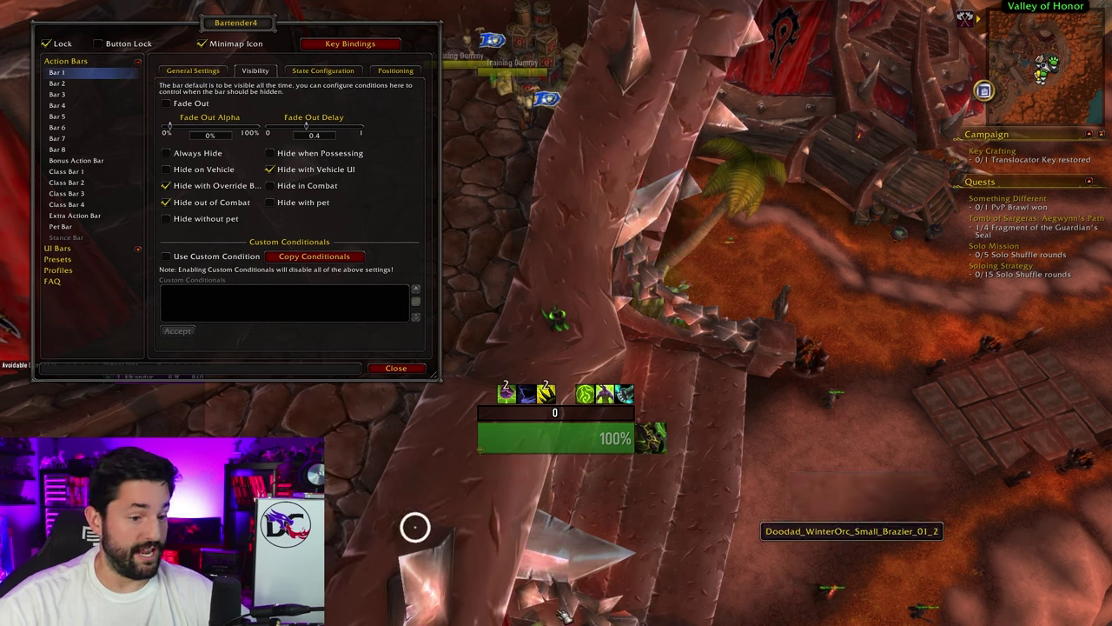
Step: Unlock the bars and show Bar 6's visibility options with Hide in Combat ticked
left_click(61, 45)
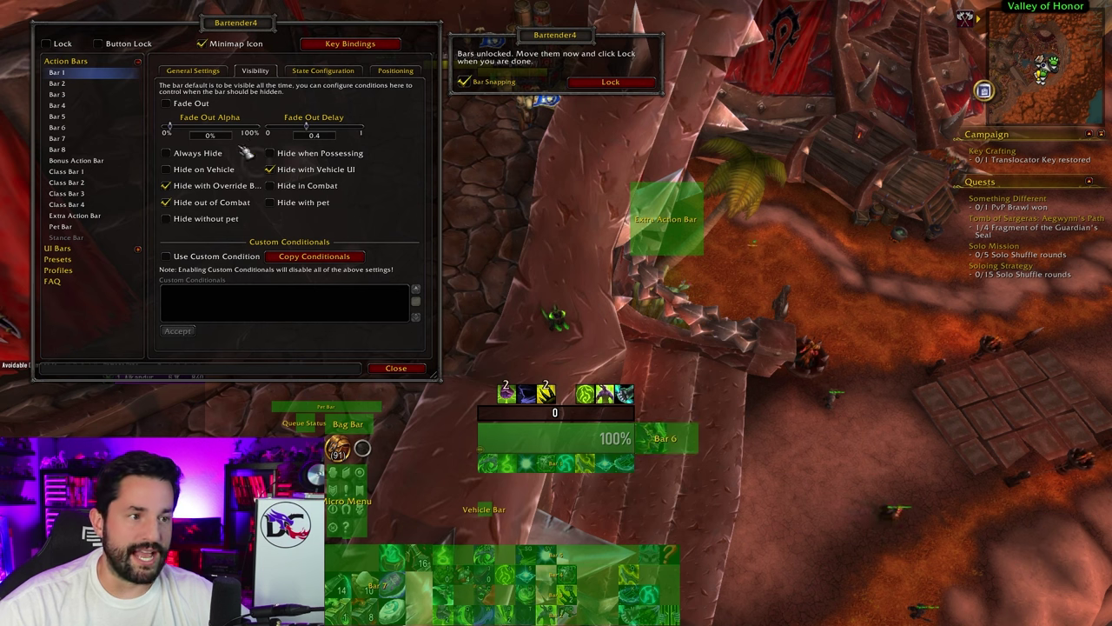
left_click(83, 128)
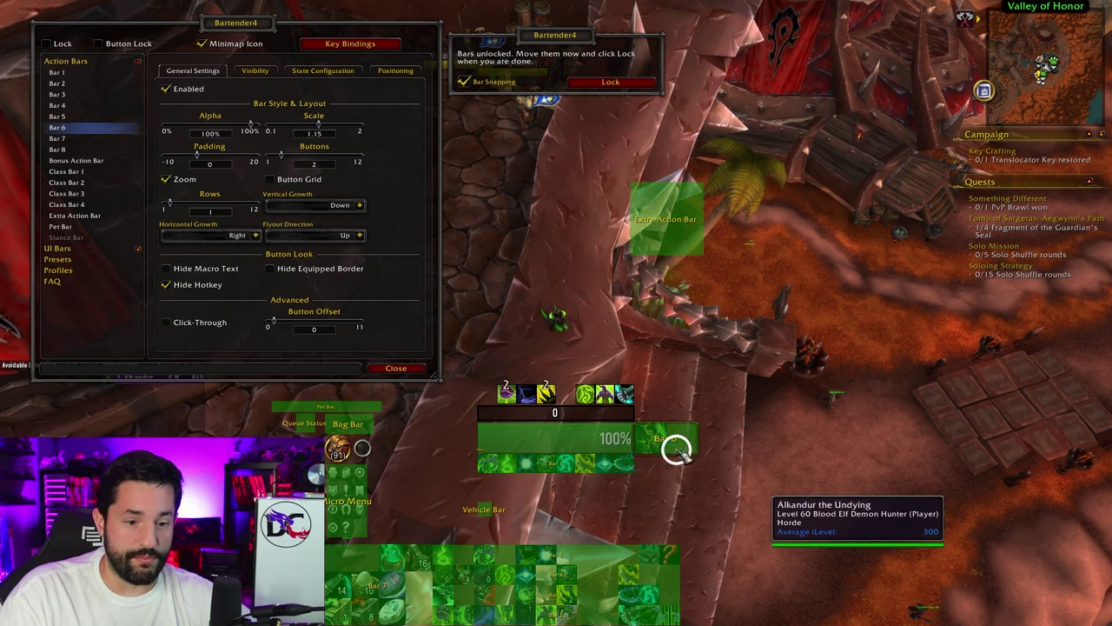
left_click(254, 70)
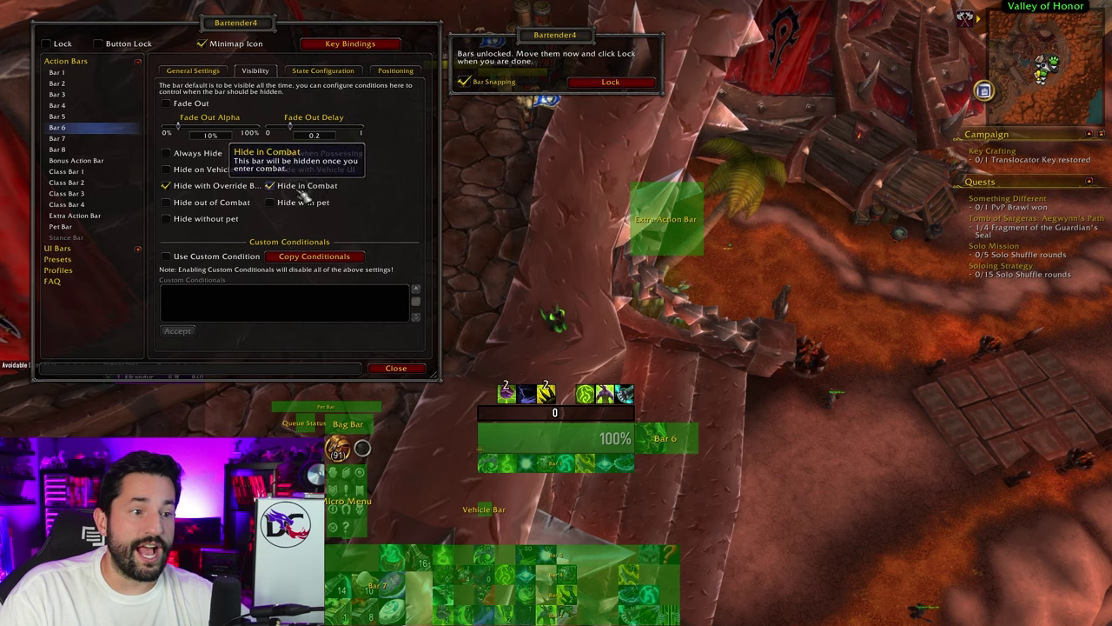
Step: Lock the bars again and close the Bartender4 configuration
left_click(611, 81)
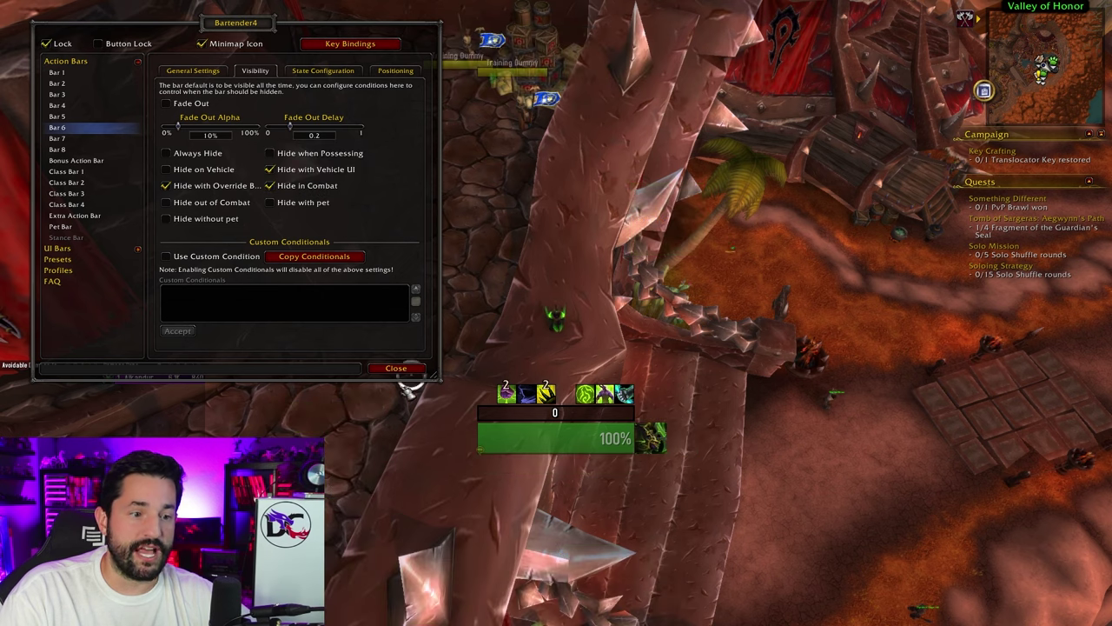
left_click(395, 367)
scroll(402, 362, "up", 5)
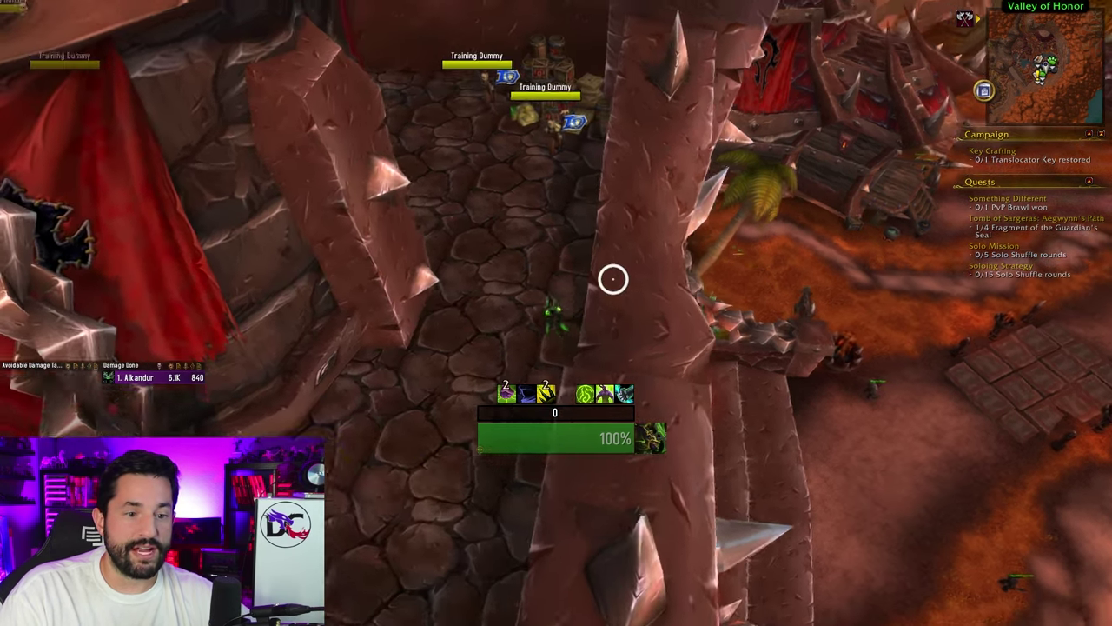
scroll(613, 278, "up", 2)
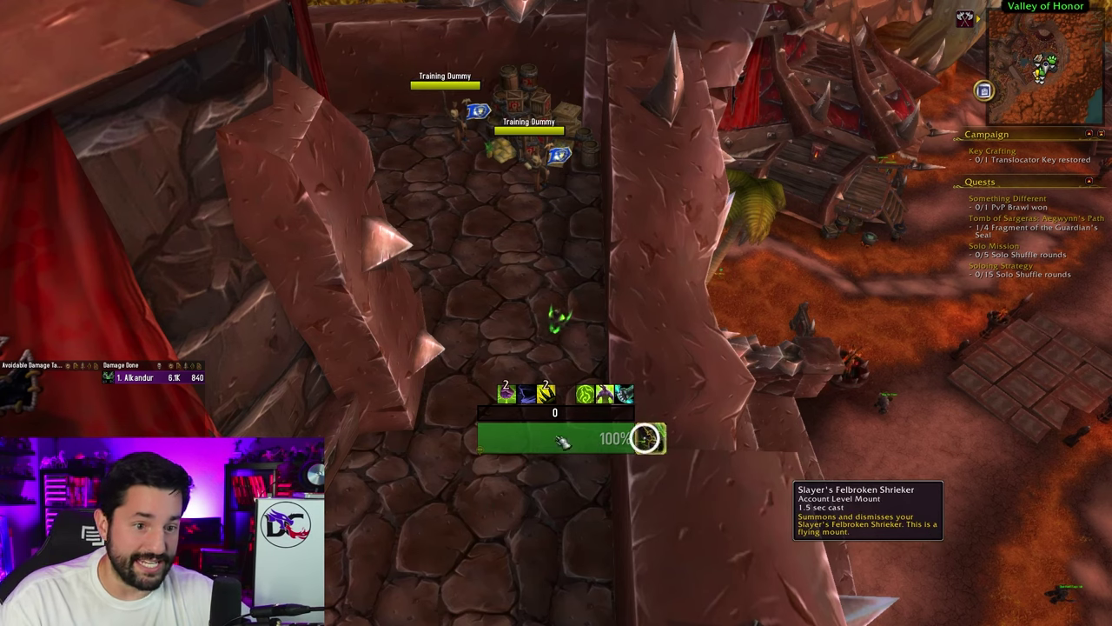
scroll(537, 206, "up", 1)
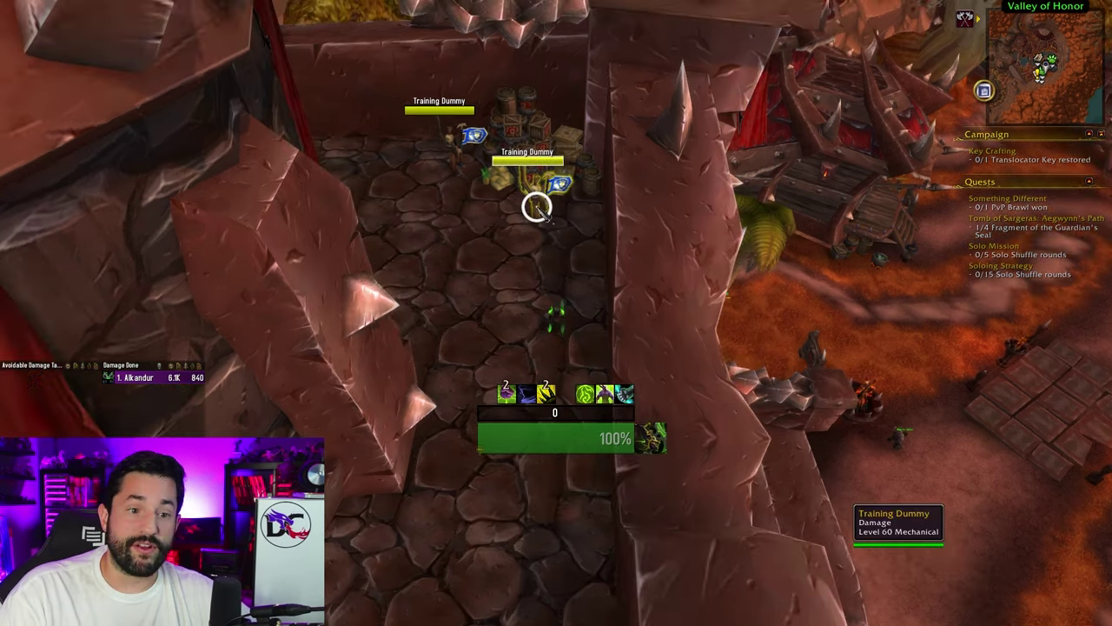
Step: Walk toward the training dummies, reposition the mount icon on its bar, and target a dummy
key("w")
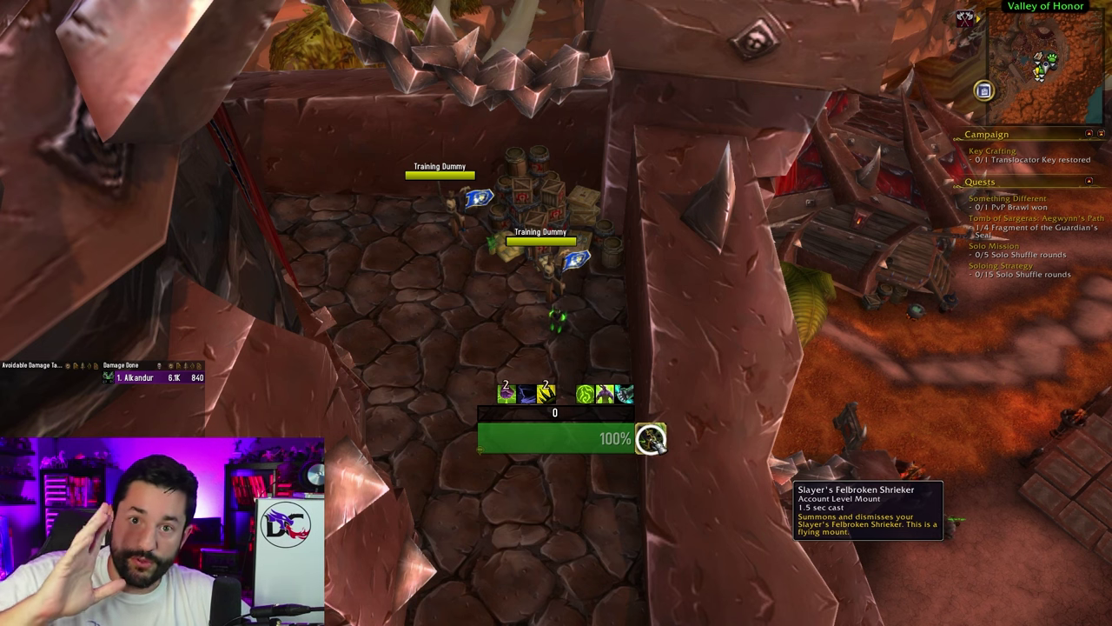
left_click_drag(650, 439, 441, 406)
left_click(577, 324)
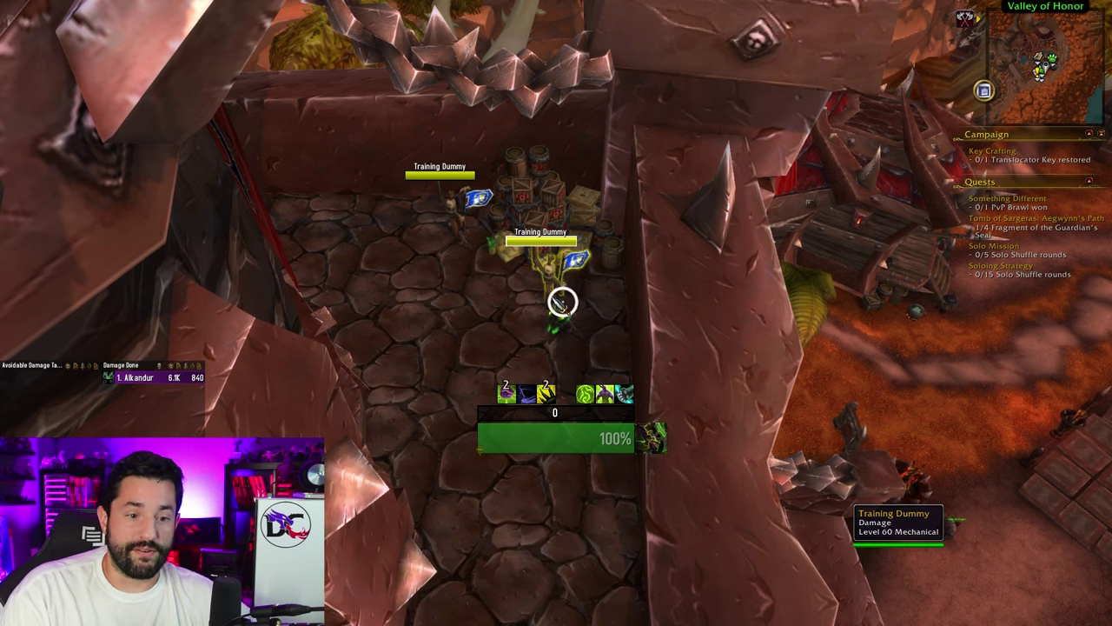
left_click_drag(655, 439, 622, 458)
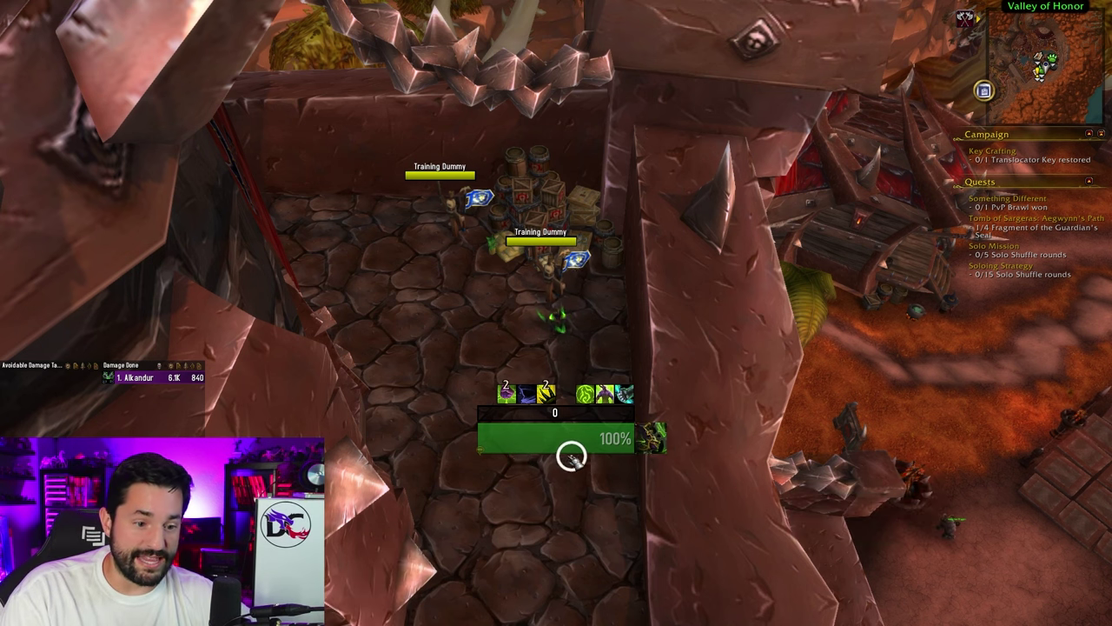
left_click(557, 278)
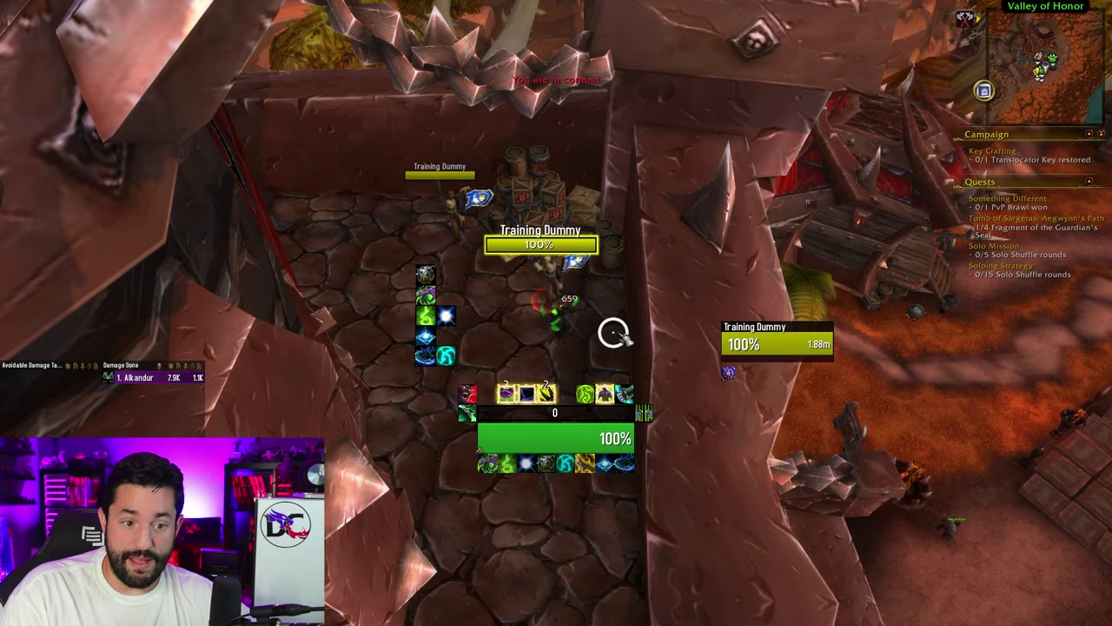
Step: Turn toward the upper plaza, summon the Slayer's Felbroken Shrieker mount, and reopen the bar settings
key("d")
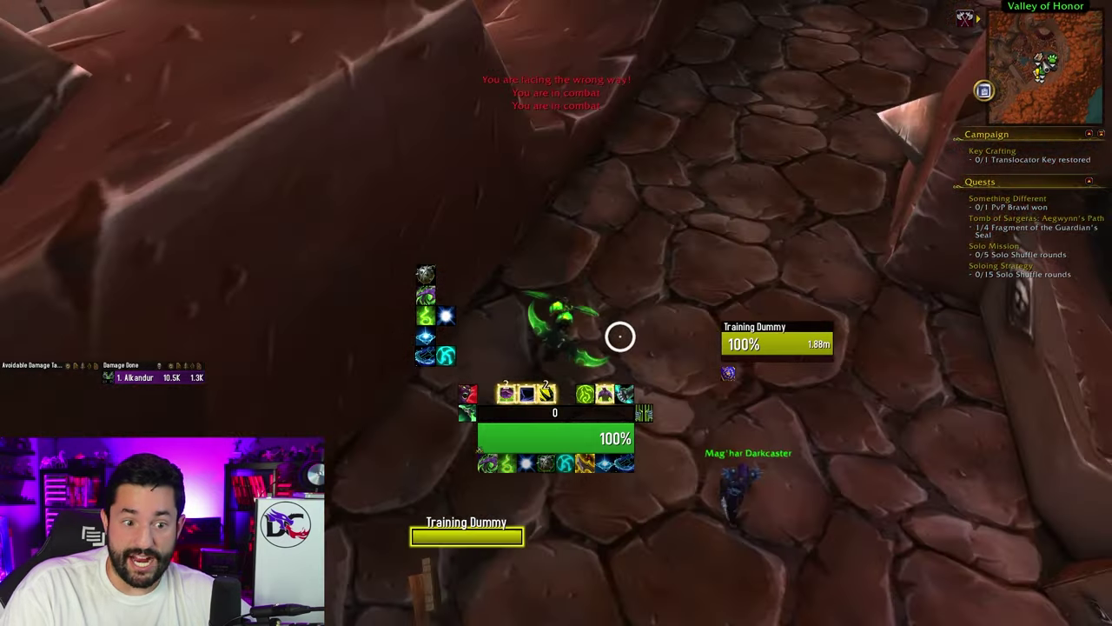
key("d")
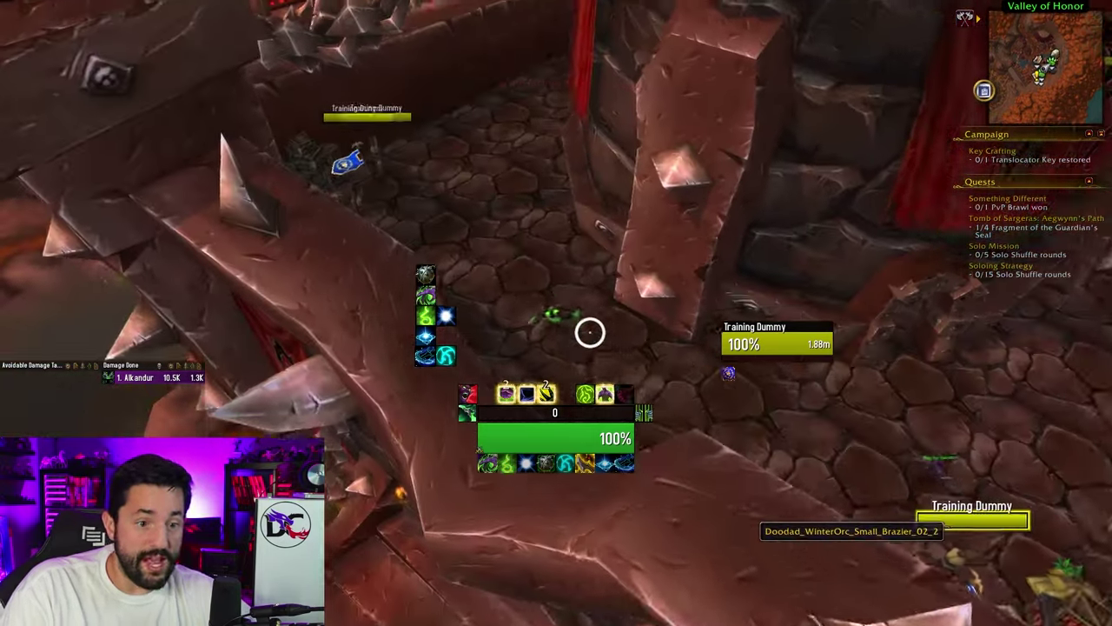
key("d")
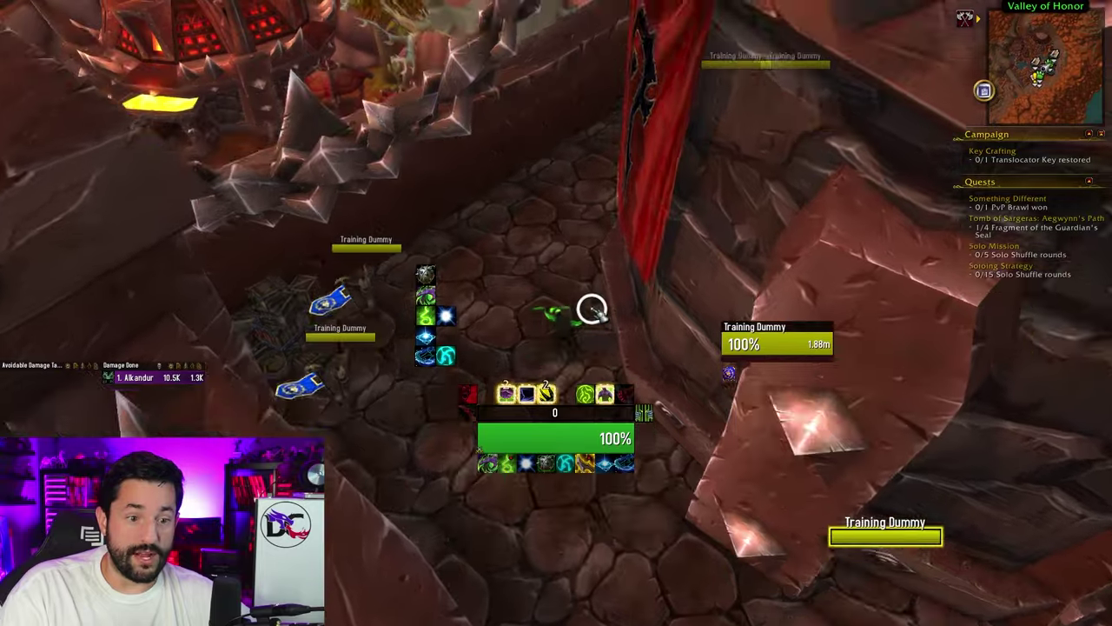
key("d")
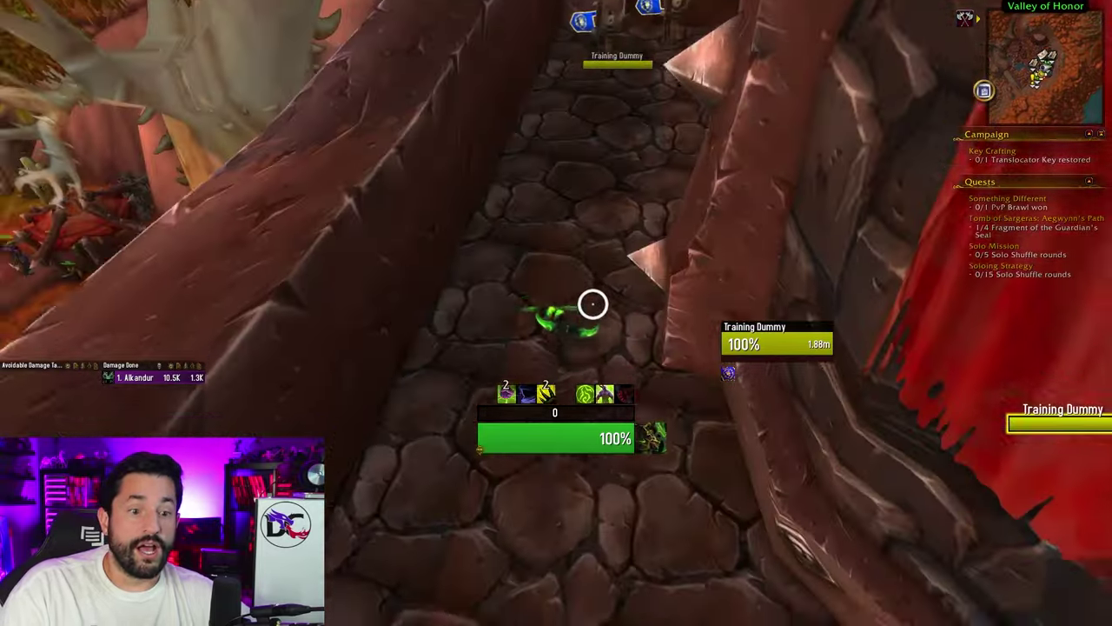
key("1")
key("d")
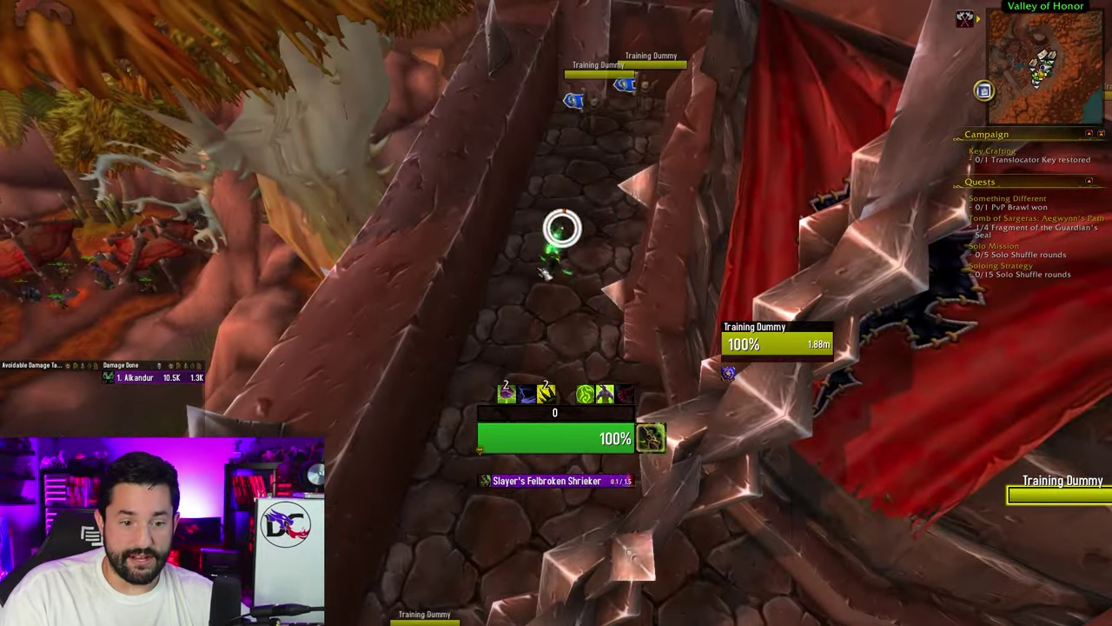
key("d")
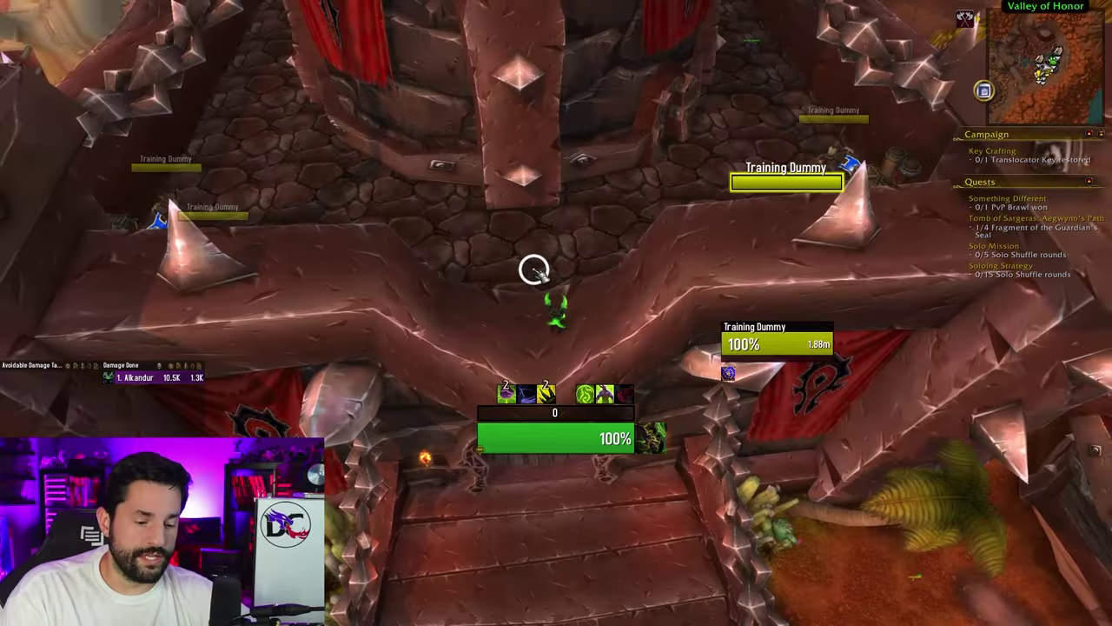
key("Return")
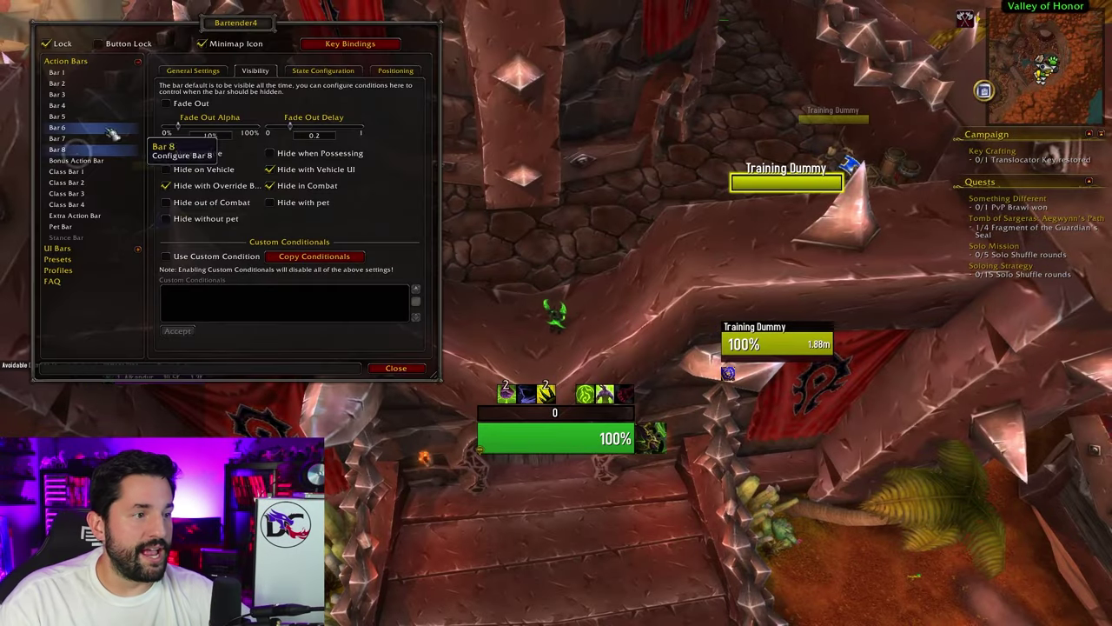
Step: Tick Fade Out at 0% alpha on Bar 2's Visibility tab, then relock the bars and close settings
left_click(37, 44)
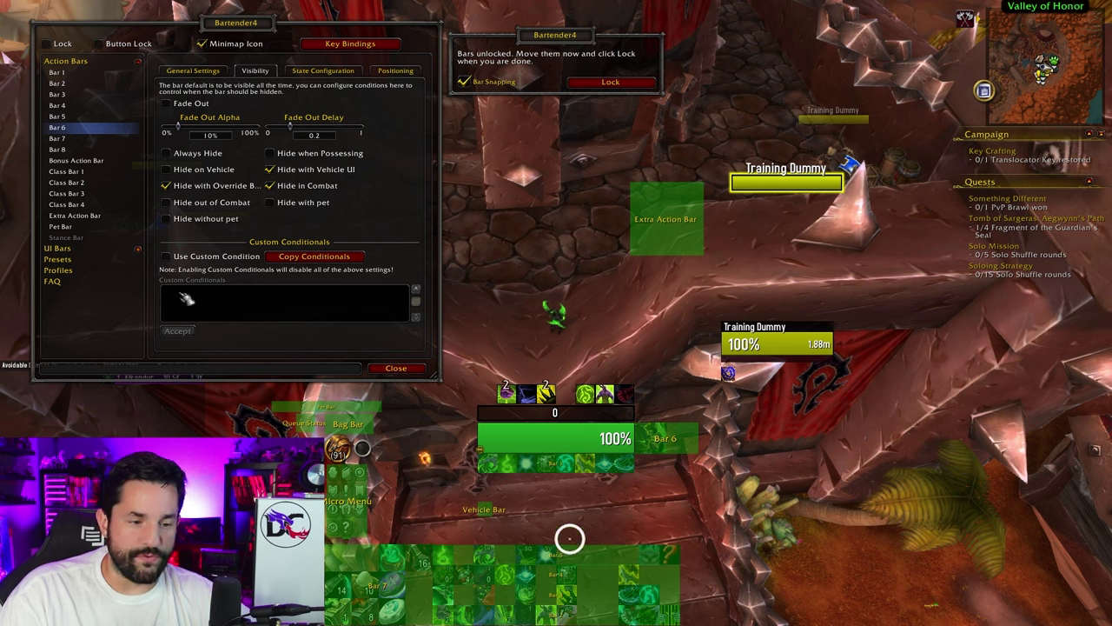
left_click(68, 83)
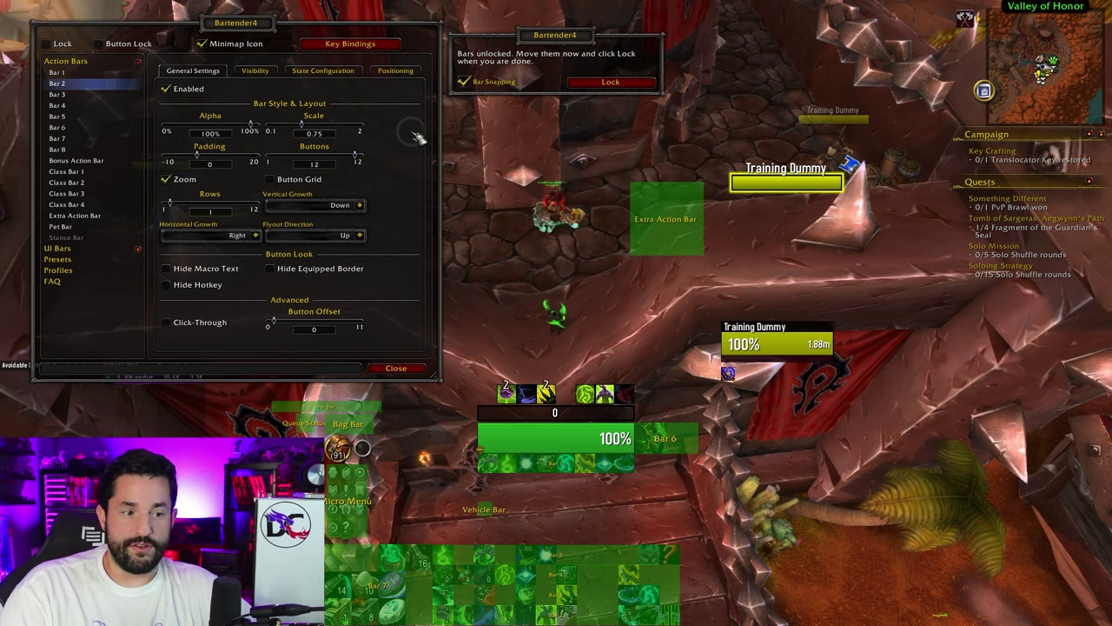
left_click(307, 73)
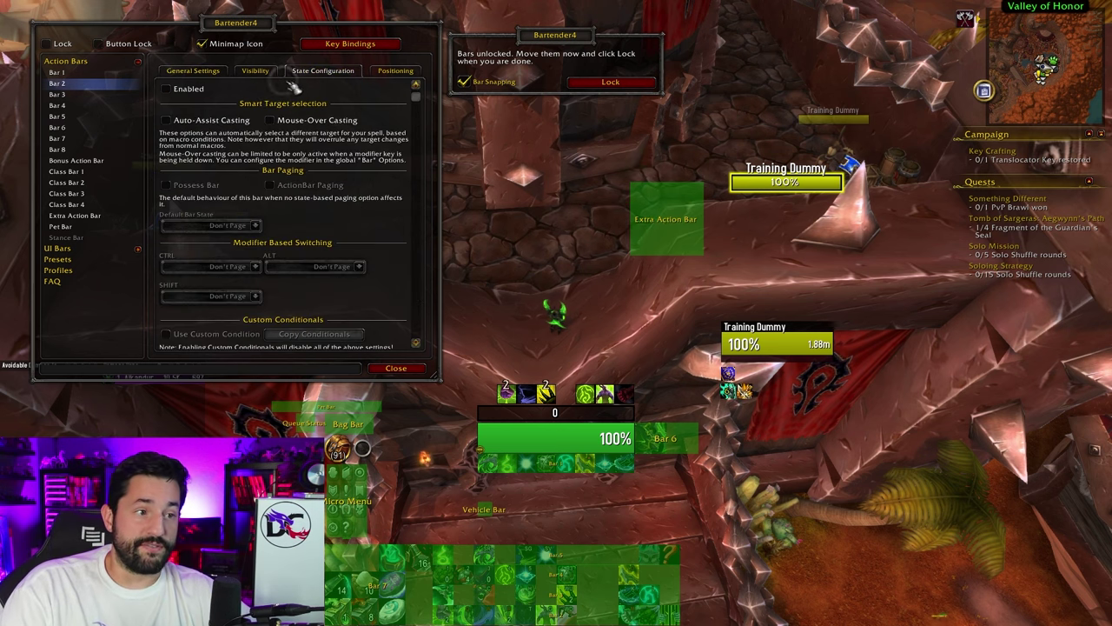
left_click(396, 71)
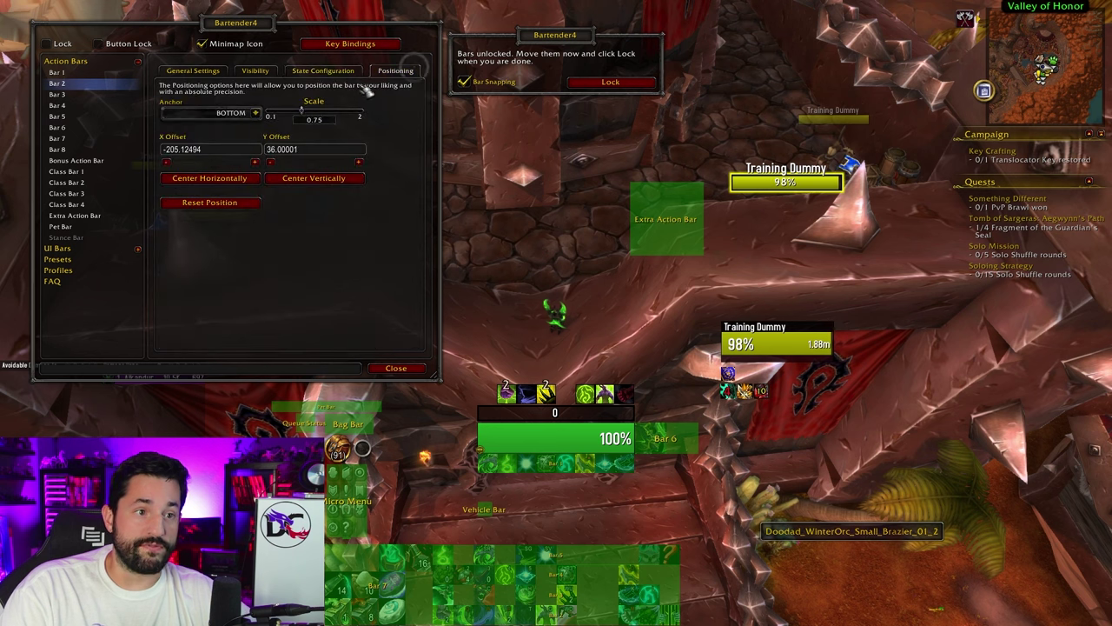
left_click(254, 71)
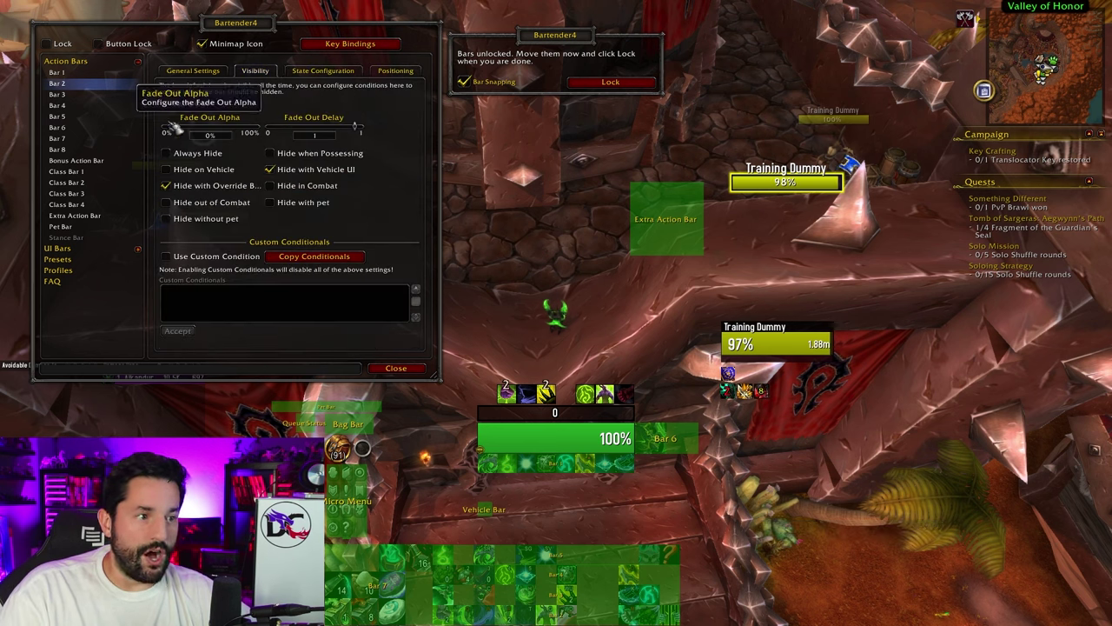
left_click(166, 103)
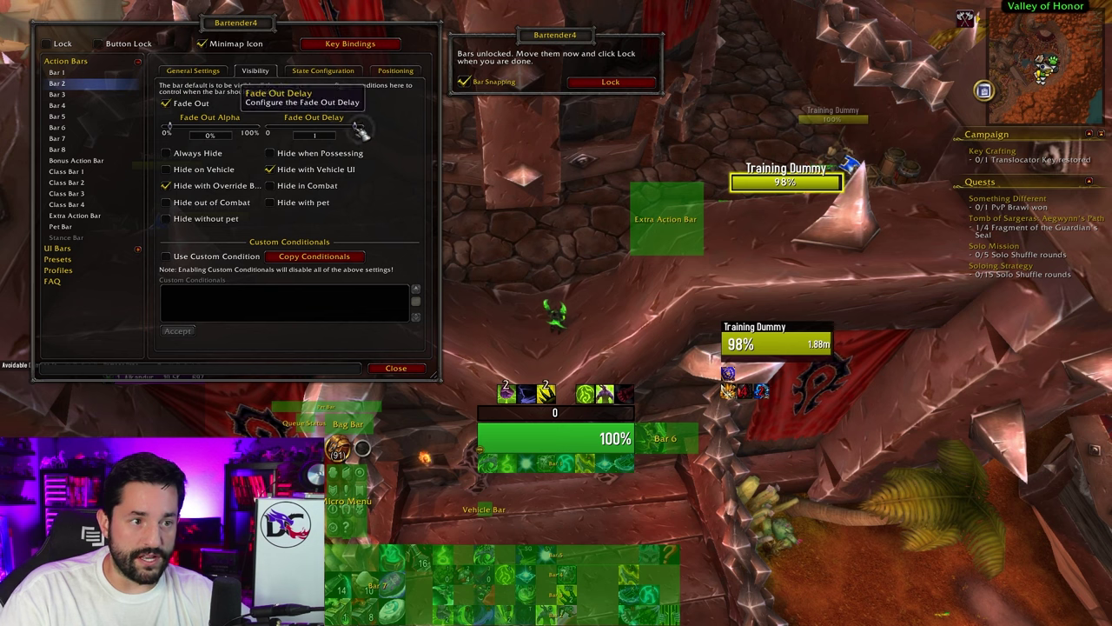
left_click(601, 83)
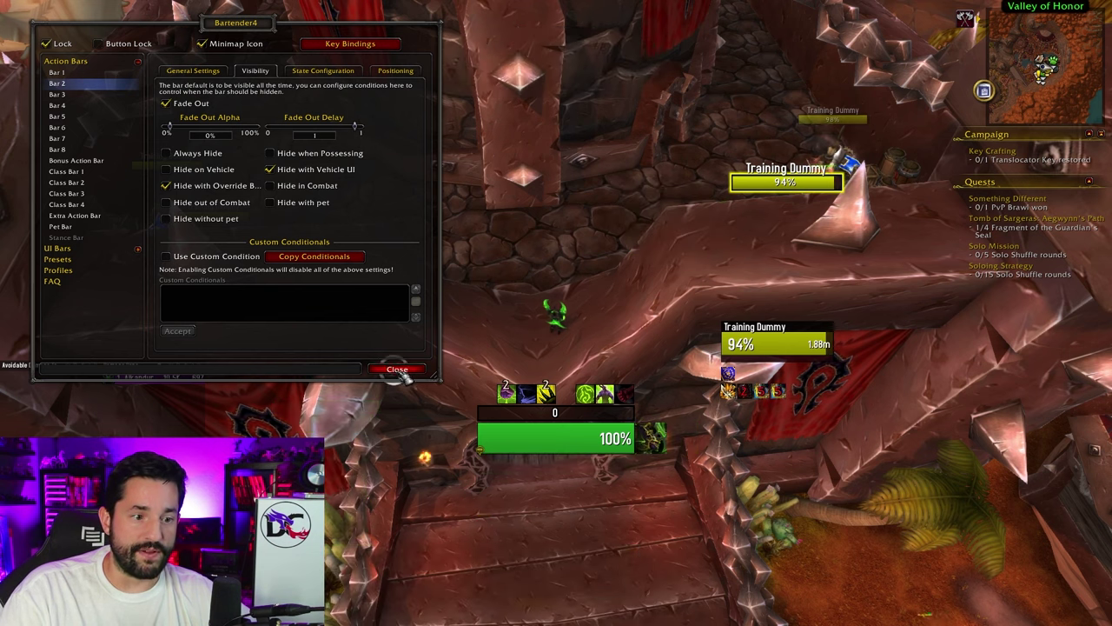
left_click(395, 367)
Step: Check the faded bottom bars reappear on mouseover, then reopen the Bartender4 settings
mouse_move(576, 602)
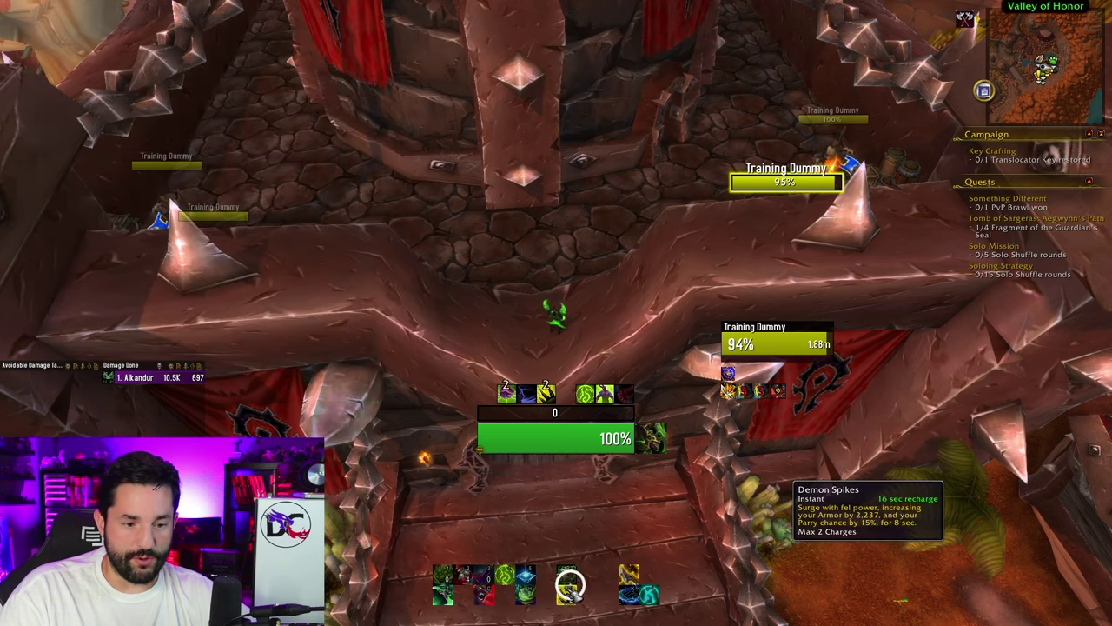
mouse_move(565, 554)
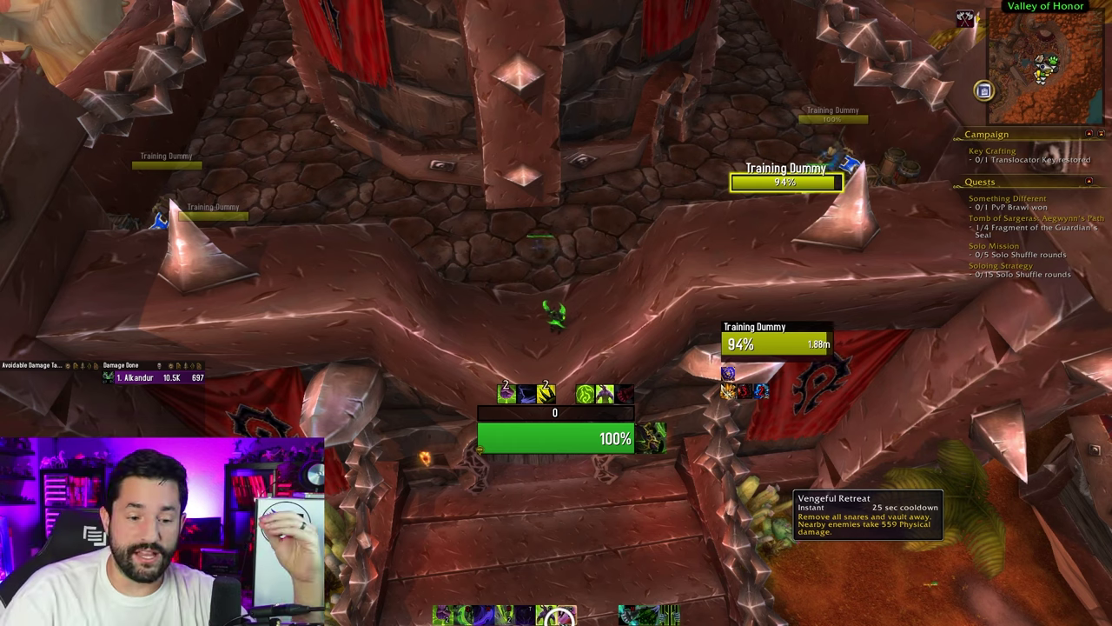
mouse_move(660, 588)
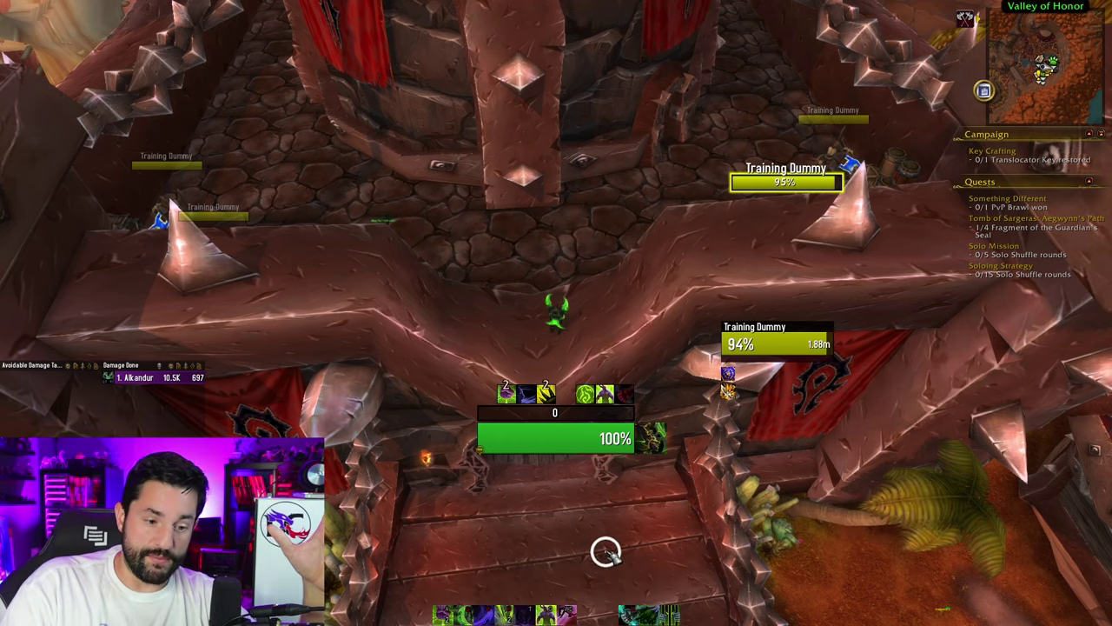
mouse_move(599, 583)
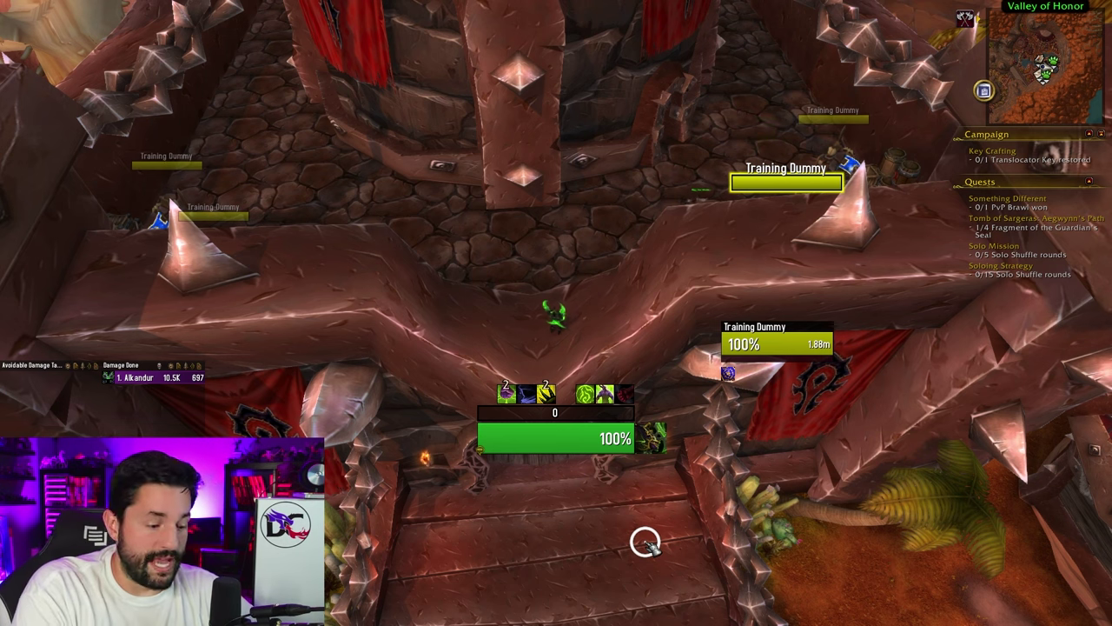
key("Return")
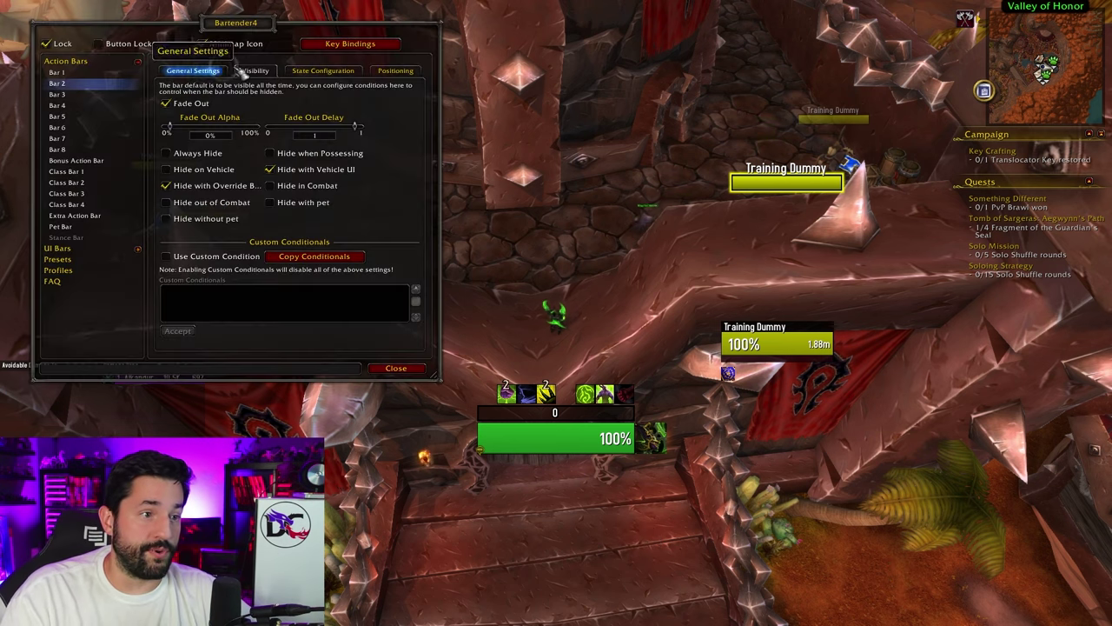
Step: Turn on Fade Out in the Visibility options of Bars 3, 4 and 5, then close the settings
left_click(57, 94)
left_click(254, 70)
left_click(71, 105)
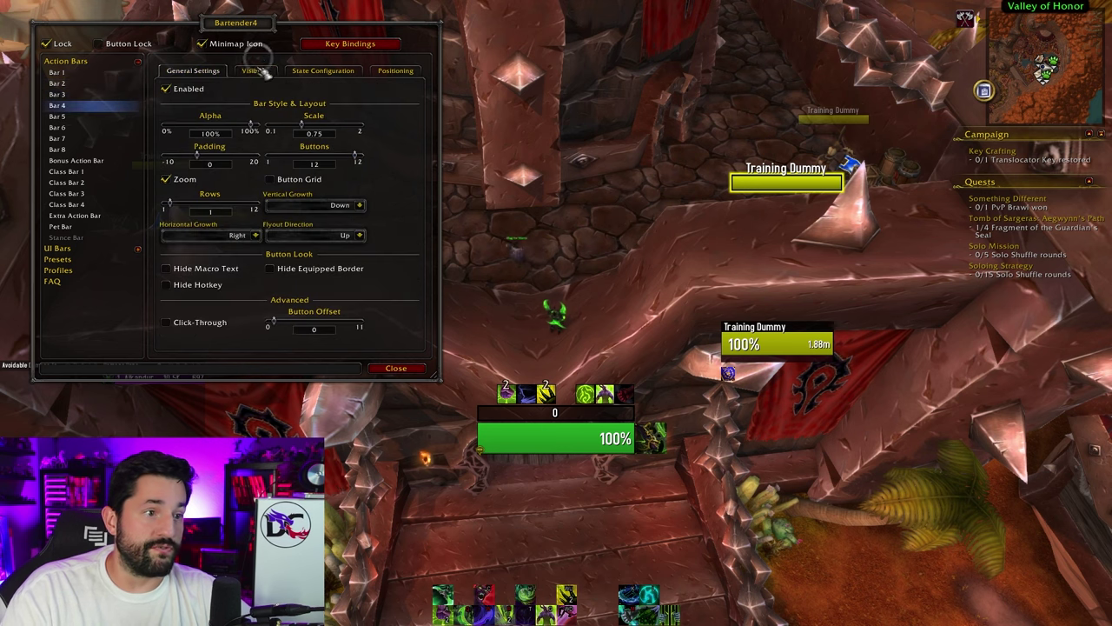
left_click(82, 116)
left_click(82, 117)
left_click(254, 71)
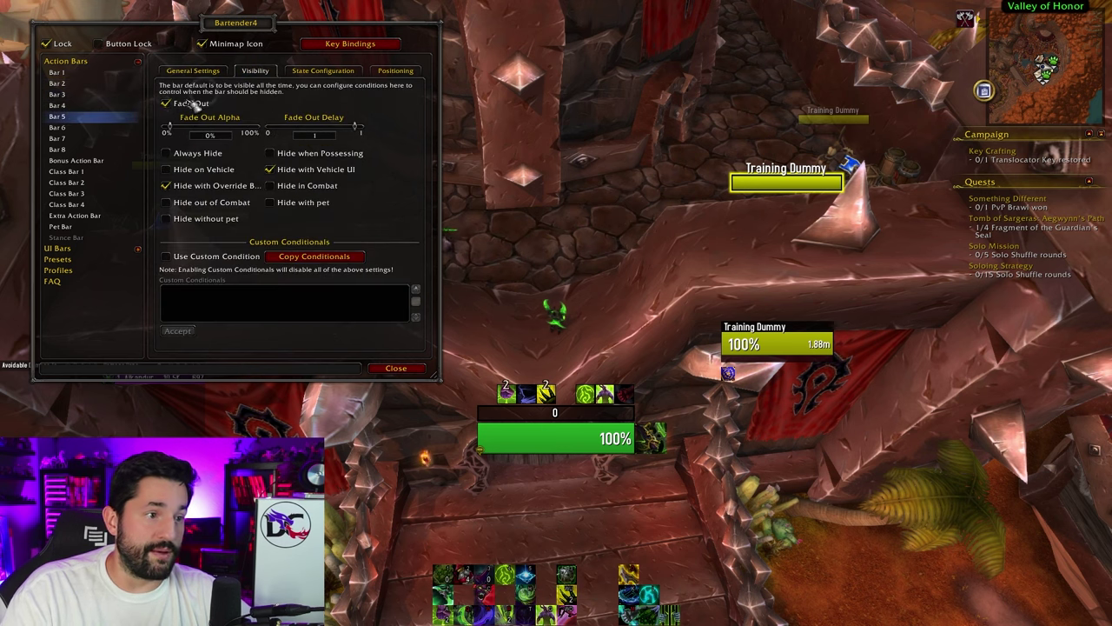
left_click(395, 368)
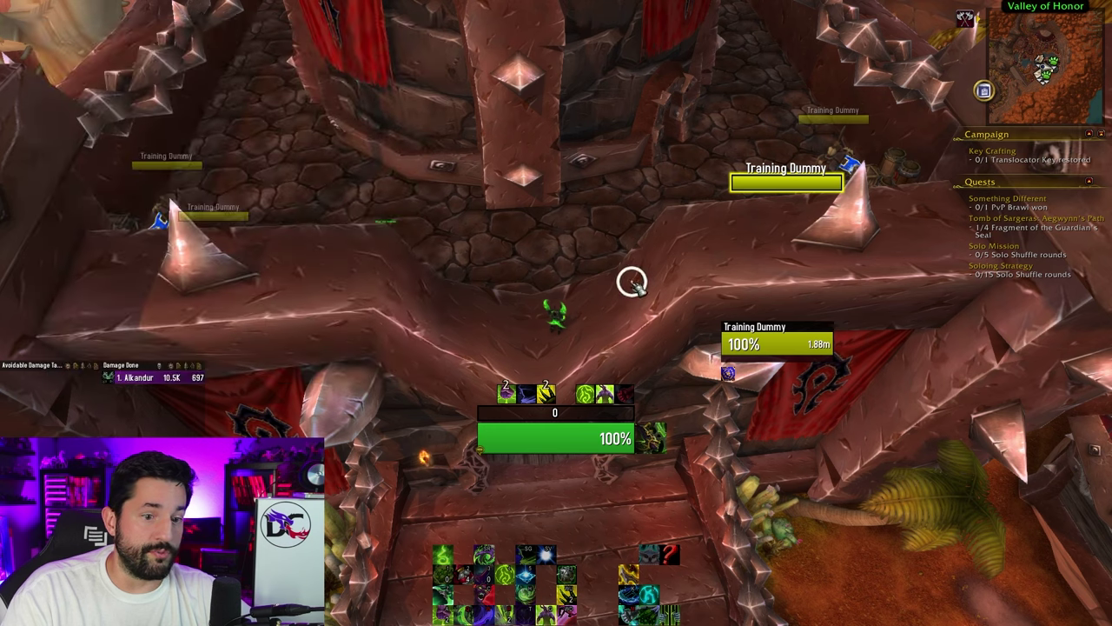
left_click_drag(630, 283, 554, 577)
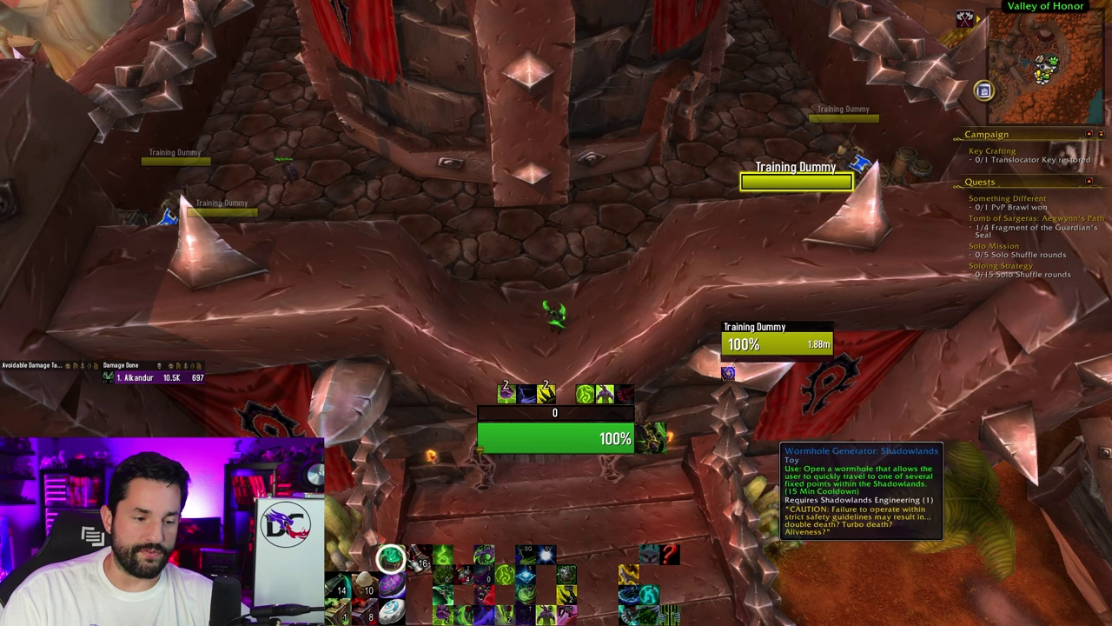
Step: Open the Bartender4 settings with bars unlocked (Ctrl+B) and show Bar 7's visibility options
key("ctrl+b")
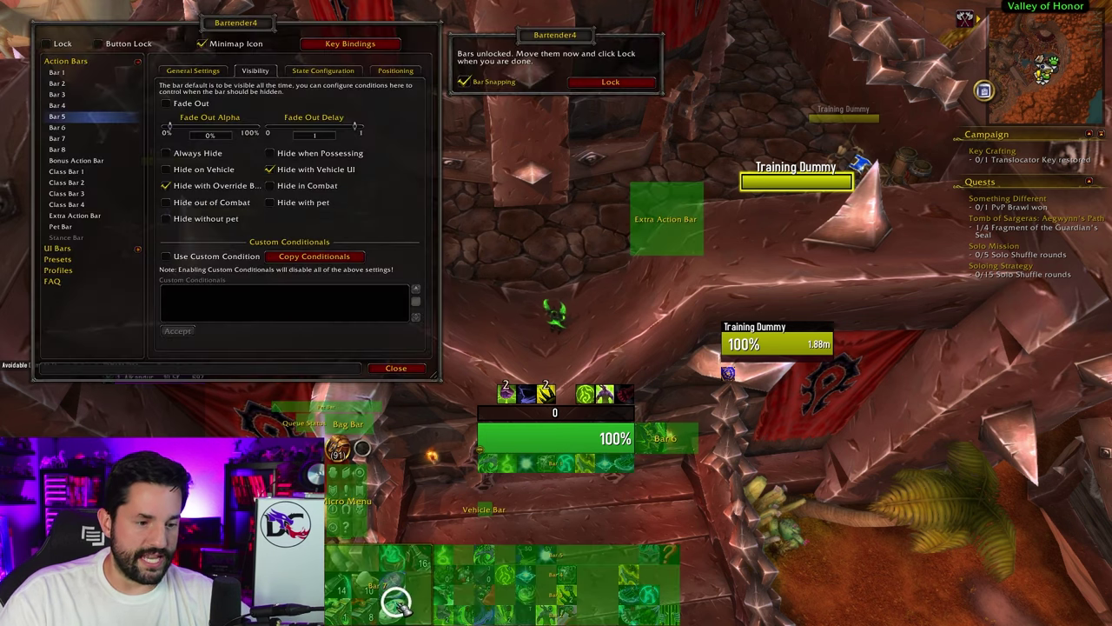
left_click(57, 138)
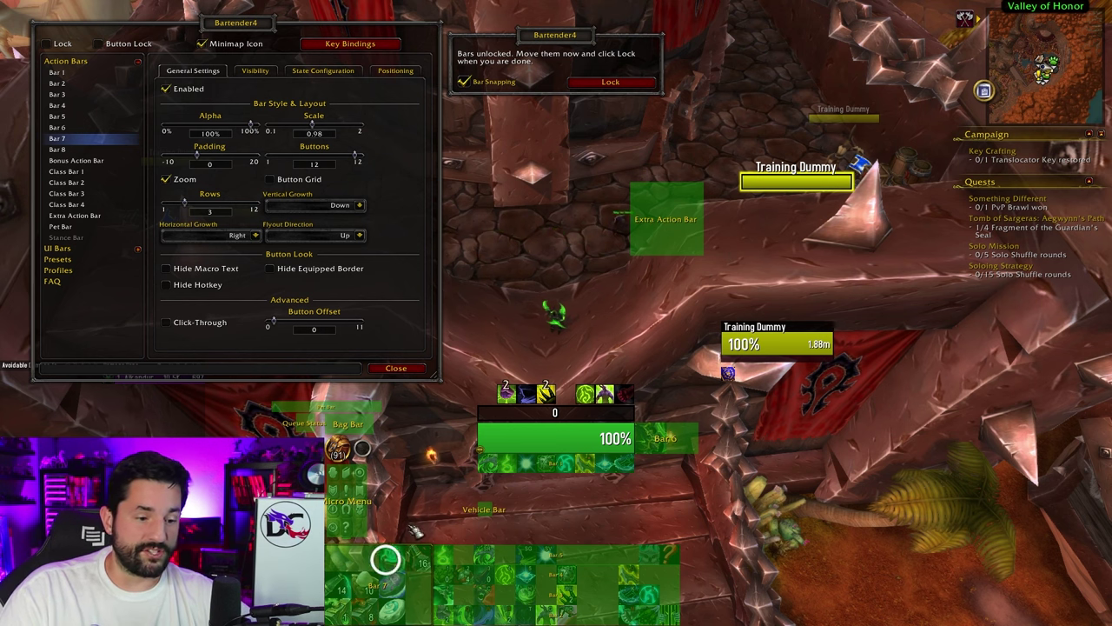
left_click(254, 70)
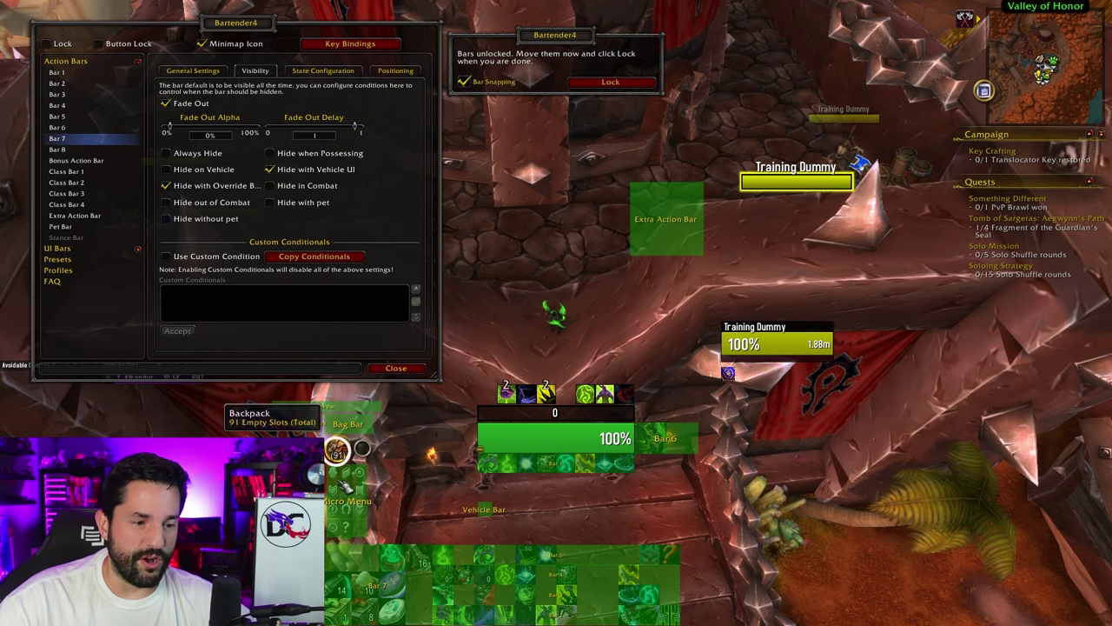
key("Escape")
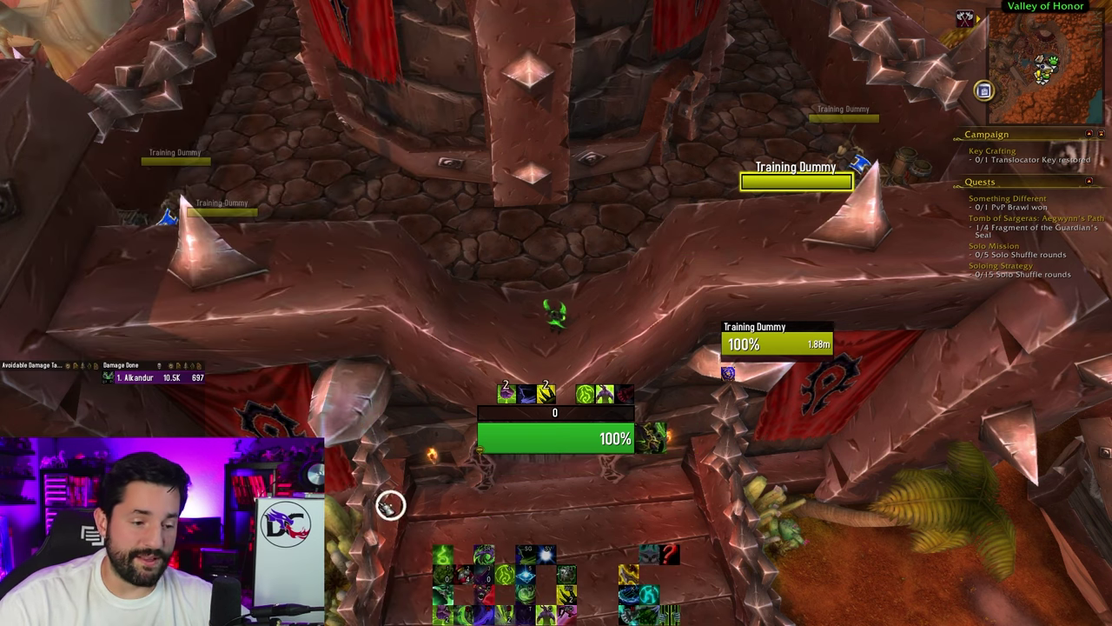
mouse_move(352, 478)
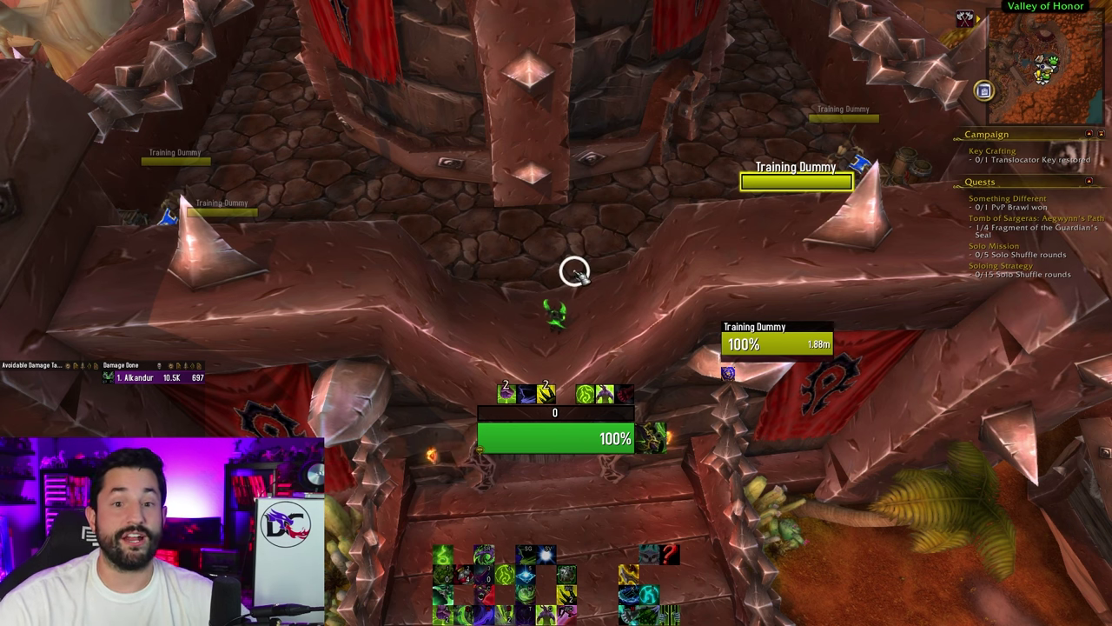
key("b")
key("b")
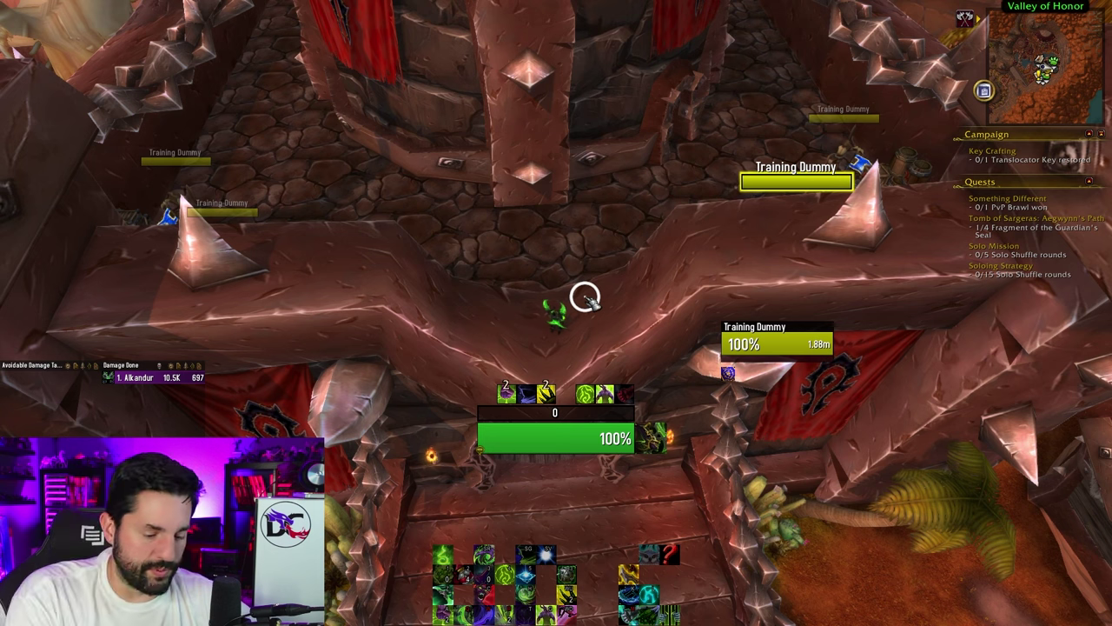
key("Return")
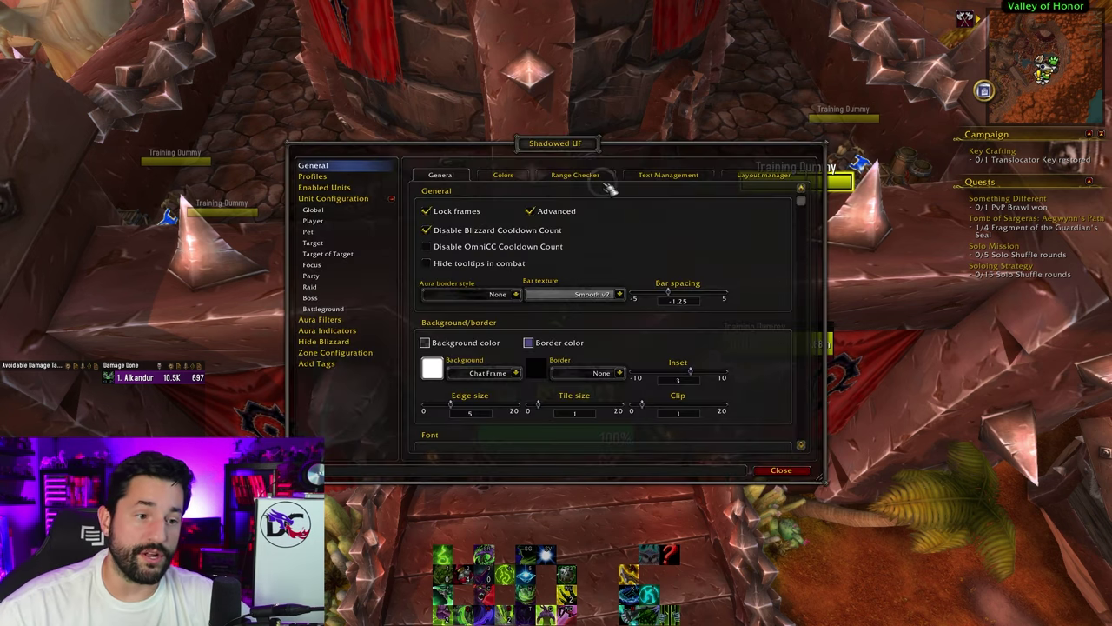
left_click(426, 211)
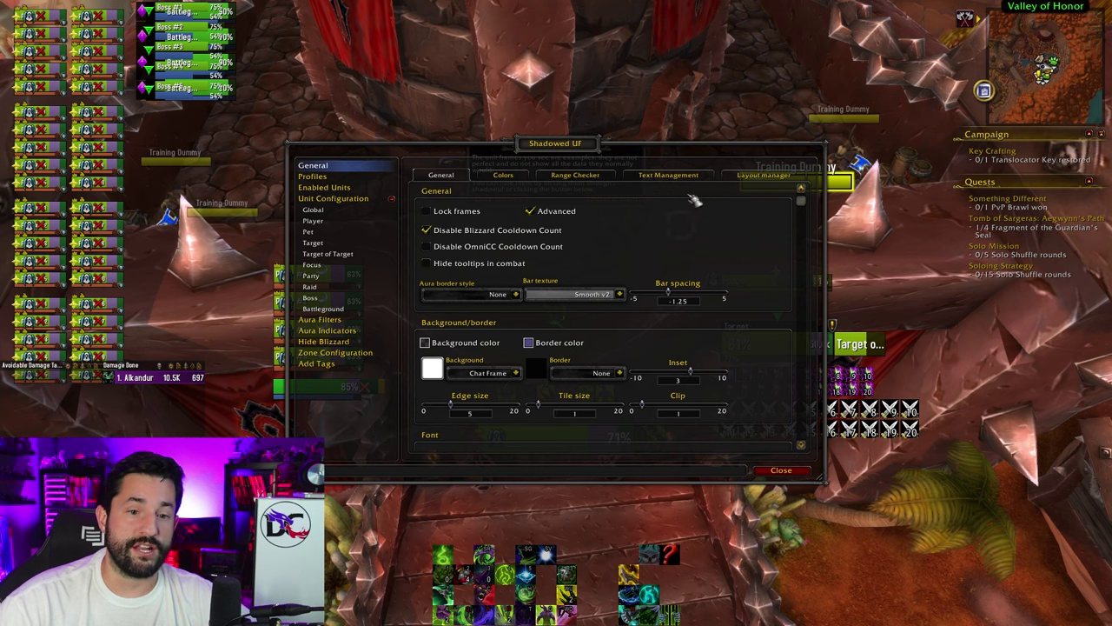
left_click(787, 474)
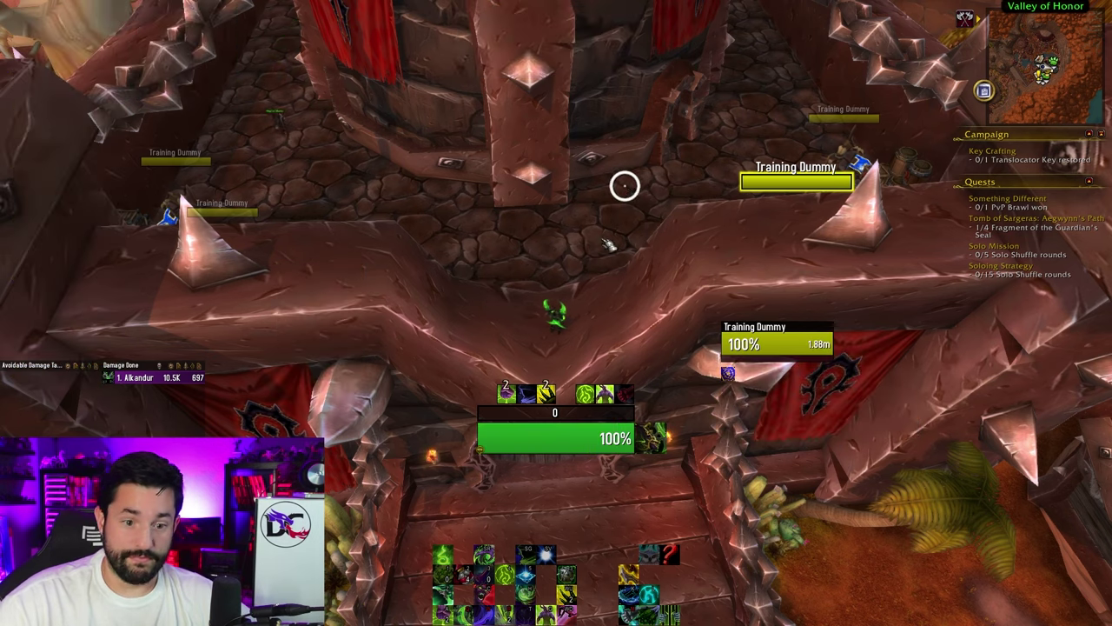
Step: Run the character through the corridor past the training dummy and turn the camera to face the valley
key("a")
key("w")
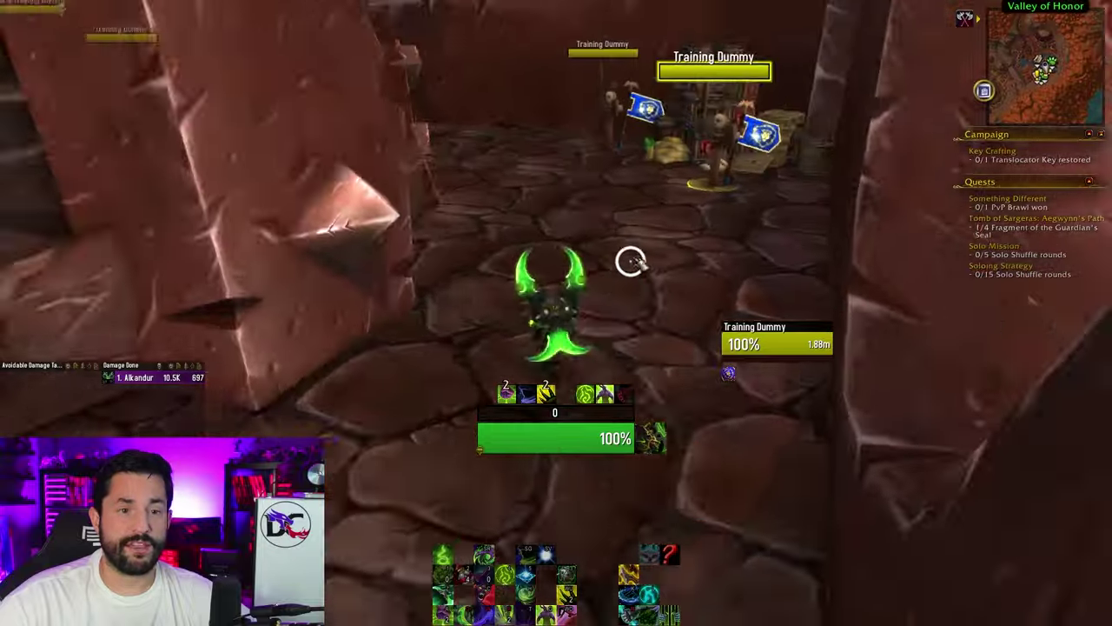
scroll(595, 167, "down", 4)
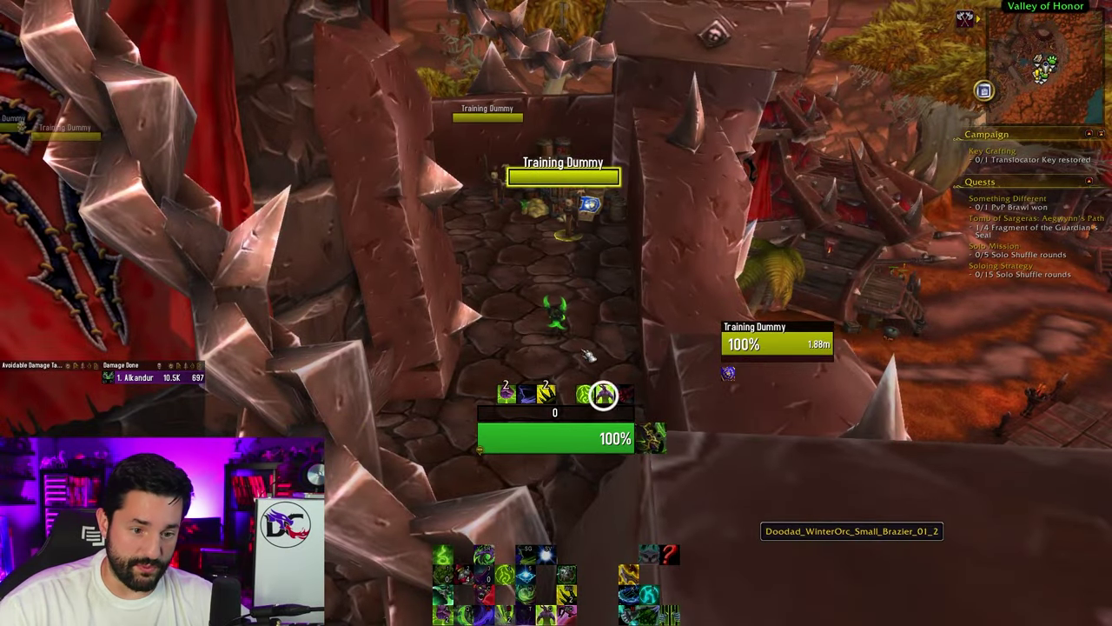
key("d")
scroll(590, 330, "up", 3)
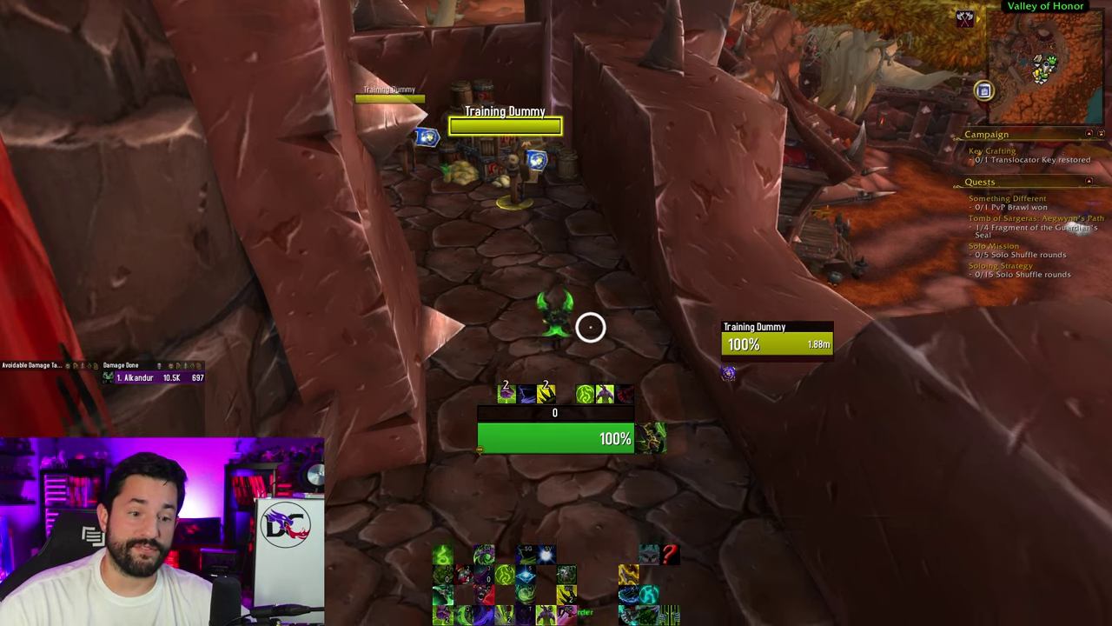
key("d")
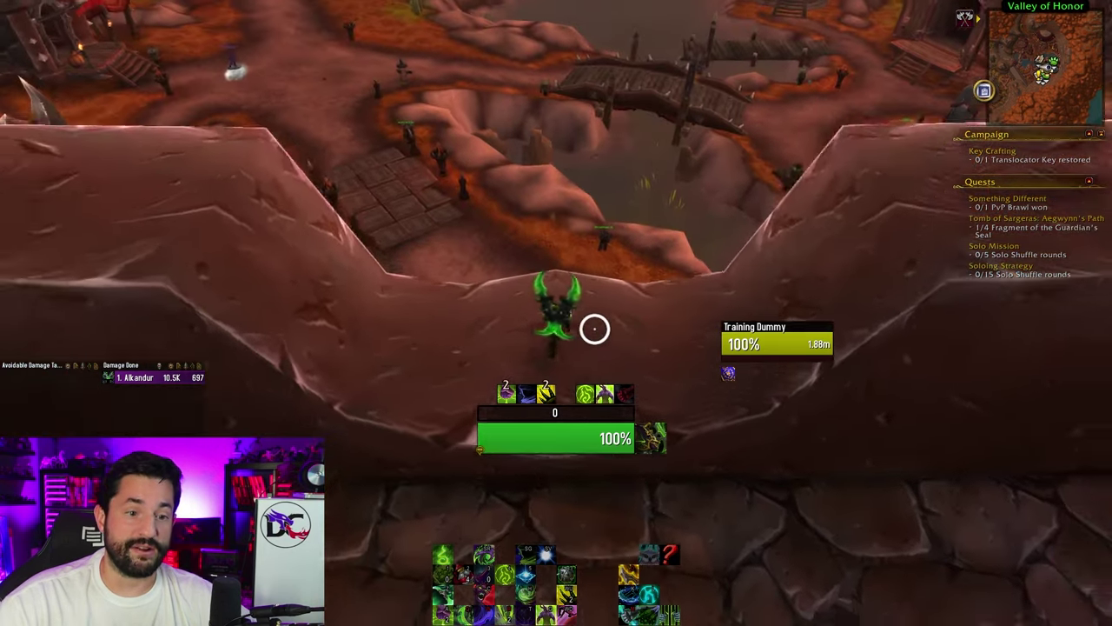